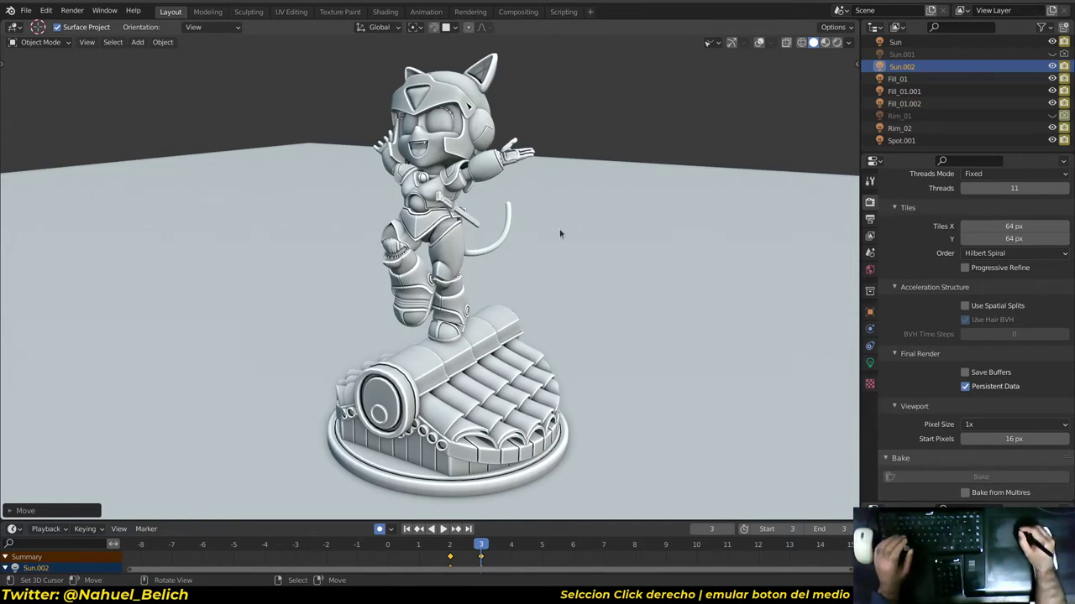
Orbit and zoom around the statue to inspect it from the front, side and three-quarter views.
{"action": "middle_click_drag", "start_coordinate": [493, 242], "coordinate": [523, 274]}
{"action": "scroll", "coordinate": [523, 274], "scroll_direction": "up", "scroll_amount": 4}
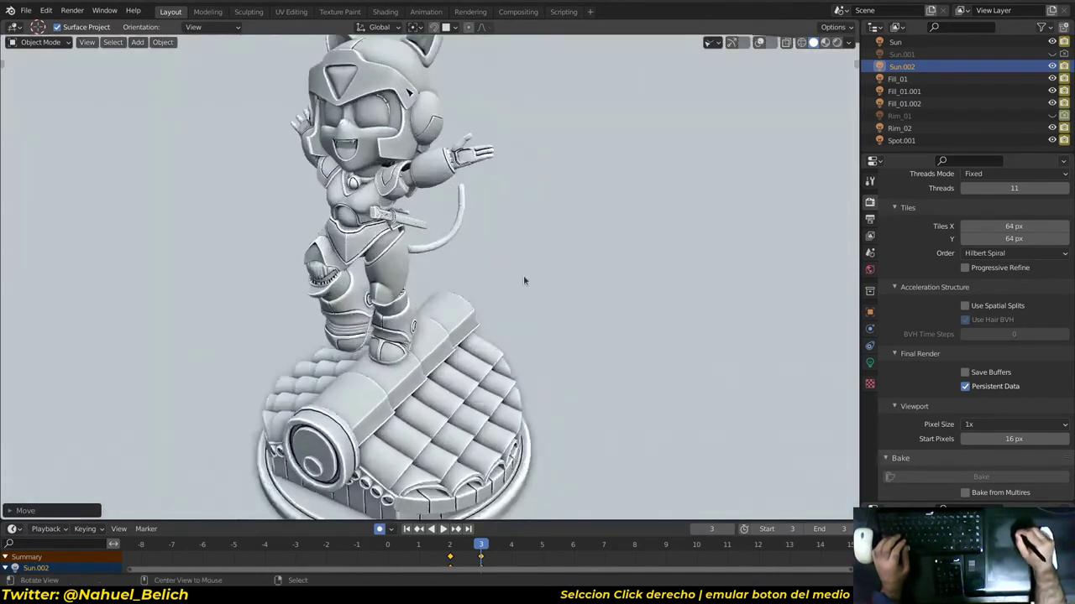
{"action": "scroll", "coordinate": [579, 245], "scroll_direction": "up", "scroll_amount": 4}
{"action": "scroll", "coordinate": [579, 245], "scroll_direction": "down", "scroll_amount": 2}
{"action": "scroll", "coordinate": [579, 245], "scroll_direction": "down", "scroll_amount": 5}
{"action": "scroll", "coordinate": [579, 245], "scroll_direction": "down", "scroll_amount": 2}
{"action": "mouse_move", "coordinate": [579, 245]}
{"action": "middle_mouse_down"}
{"action": "mouse_move", "coordinate": [600, 315]}
{"action": "mouse_move", "coordinate": [634, 196]}
{"action": "middle_mouse_up"}
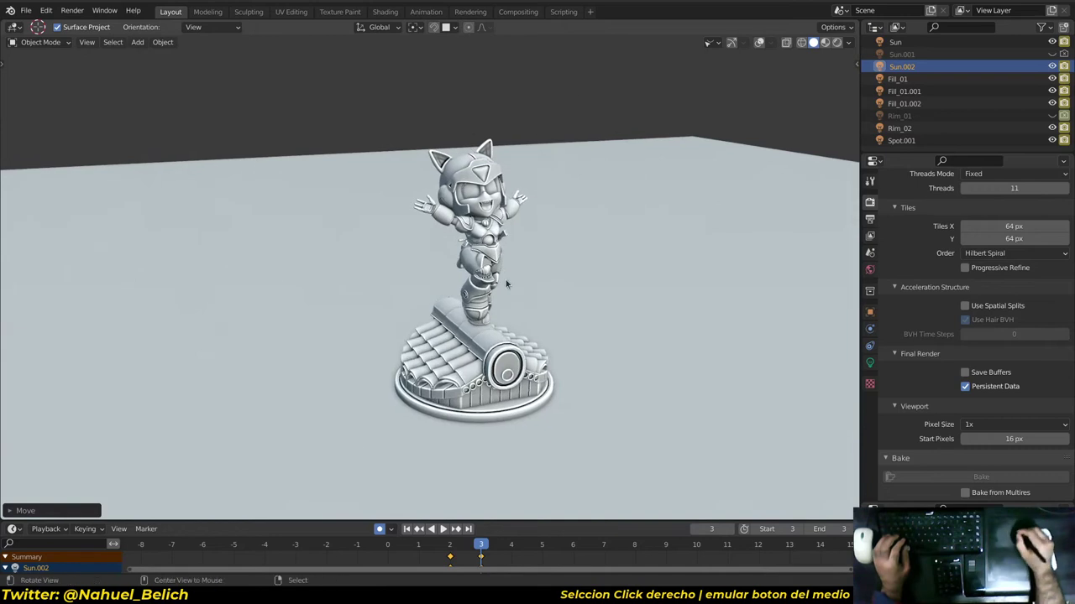
{"action": "middle_click_drag", "start_coordinate": [506, 284], "coordinate": [412, 190]}
{"action": "scroll", "coordinate": [411, 190], "scroll_direction": "up", "scroll_amount": 2}
{"action": "key", "text": "b"}
{"action": "key", "text": "Escape"}
{"action": "scroll", "coordinate": [412, 190], "scroll_direction": "up", "scroll_amount": 3}
{"action": "middle_click_drag", "start_coordinate": [412, 189], "coordinate": [421, 219]}
{"action": "scroll", "coordinate": [422, 219], "scroll_direction": "up", "scroll_amount": 2}
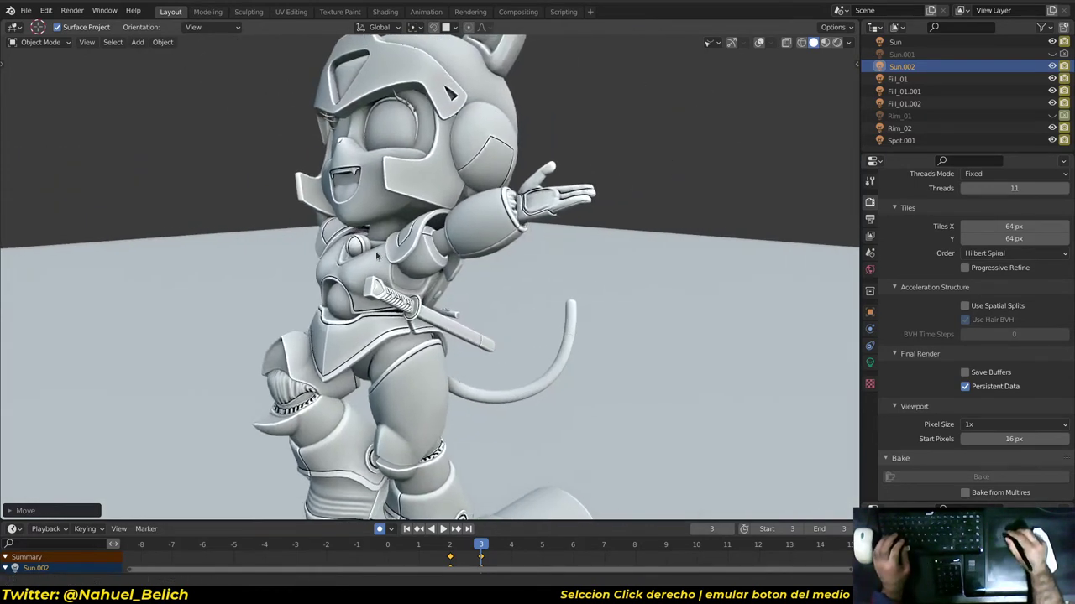
{"action": "scroll", "coordinate": [377, 254], "scroll_direction": "down", "scroll_amount": 3}
{"action": "middle_click_drag", "start_coordinate": [467, 284], "coordinate": [530, 267]}
{"action": "scroll", "coordinate": [530, 267], "scroll_direction": "up", "scroll_amount": 1}
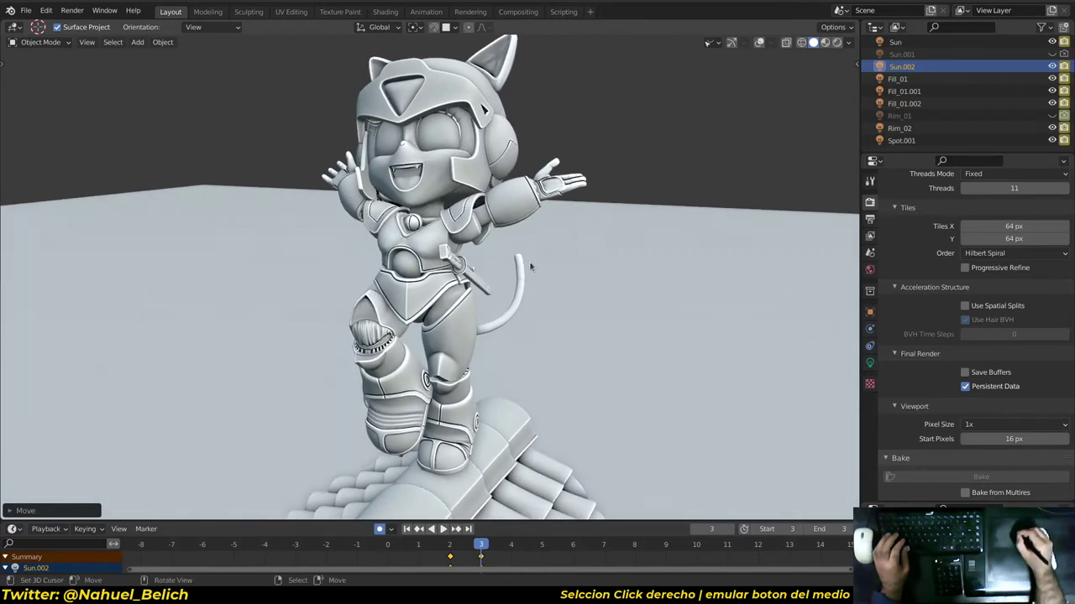
Try a couple of studio lights and object colours, then return to material colours.
{"action": "left_click", "coordinate": [849, 42]}
{"action": "left_click", "coordinate": [839, 130]}
{"action": "left_click", "coordinate": [848, 43]}
{"action": "left_click", "coordinate": [838, 131]}
{"action": "left_click", "coordinate": [842, 177]}
{"action": "left_click", "coordinate": [839, 130]}
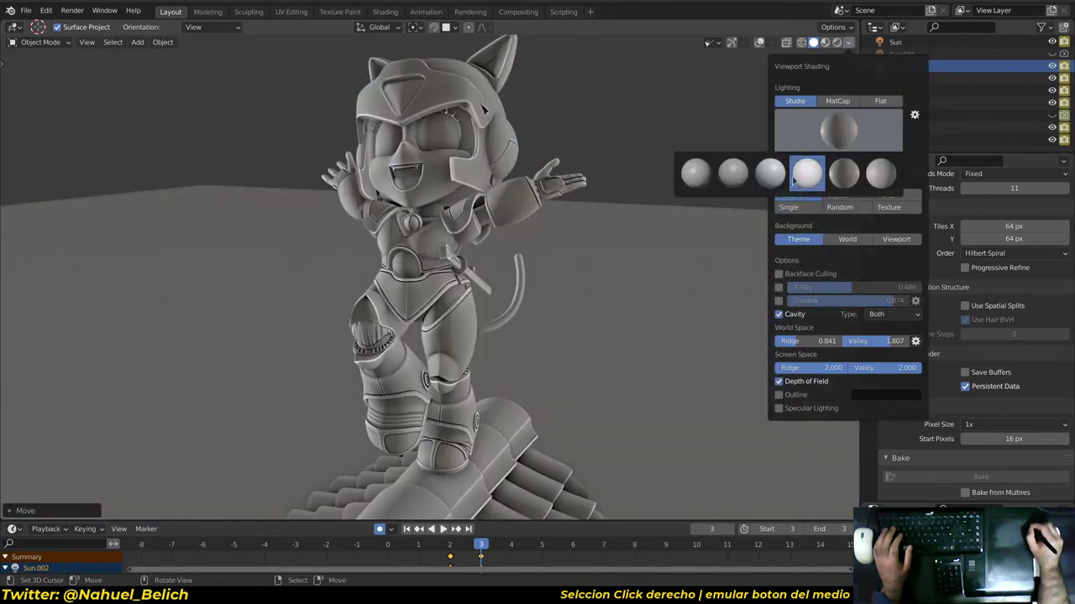
{"action": "left_click", "coordinate": [808, 178]}
{"action": "left_click", "coordinate": [839, 208]}
{"action": "left_click", "coordinate": [831, 195]}
{"action": "left_click", "coordinate": [791, 195]}
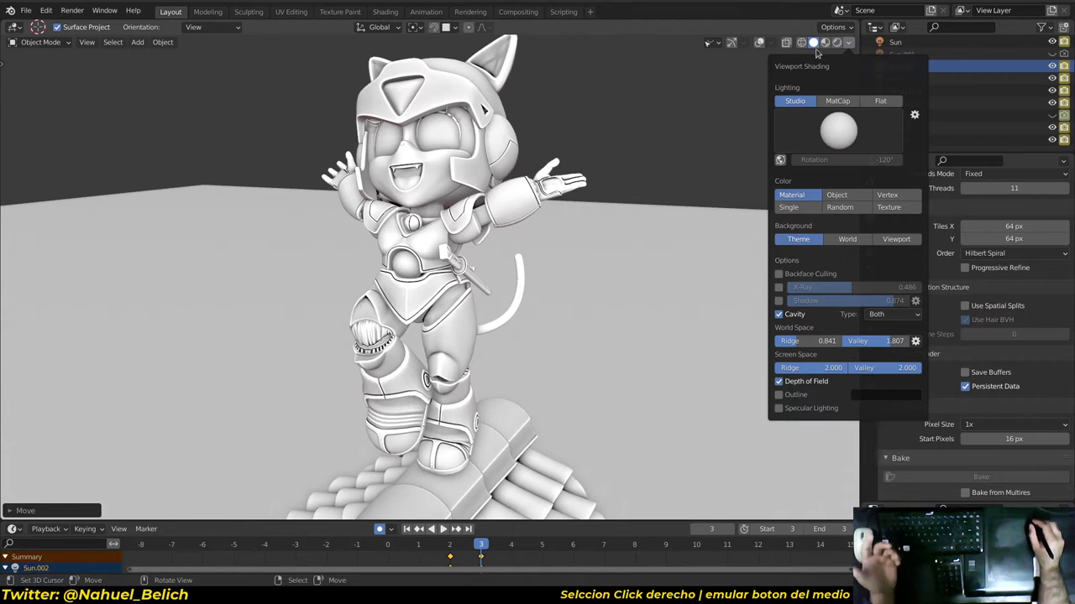
Switch viewport lighting to MatCap and try shiny, striped metallic, shiny red and clay-red matcaps.
{"action": "left_click", "coordinate": [848, 46]}
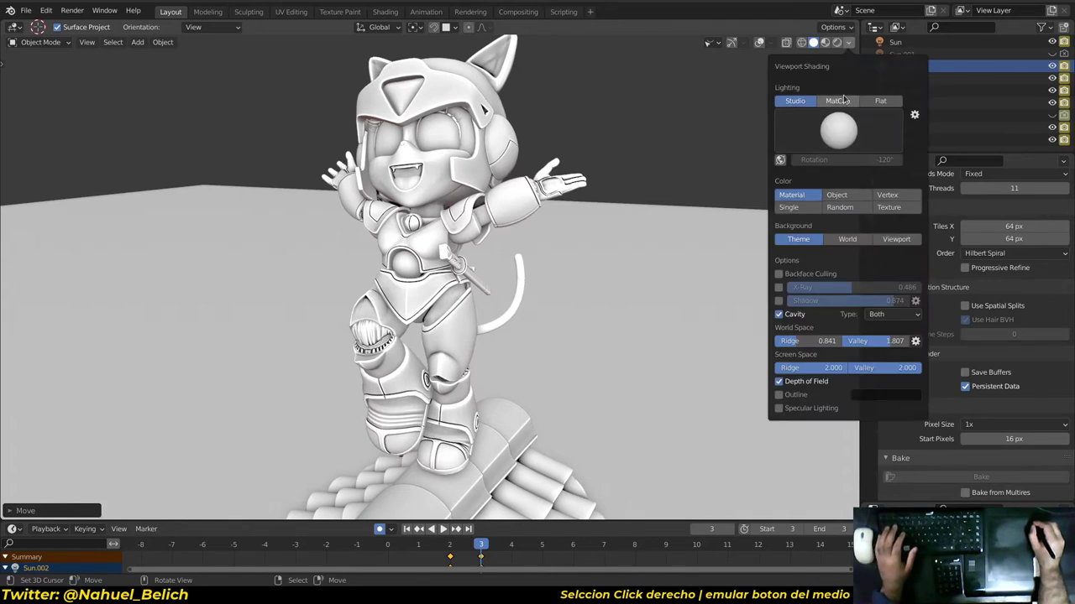
{"action": "left_click", "coordinate": [839, 101]}
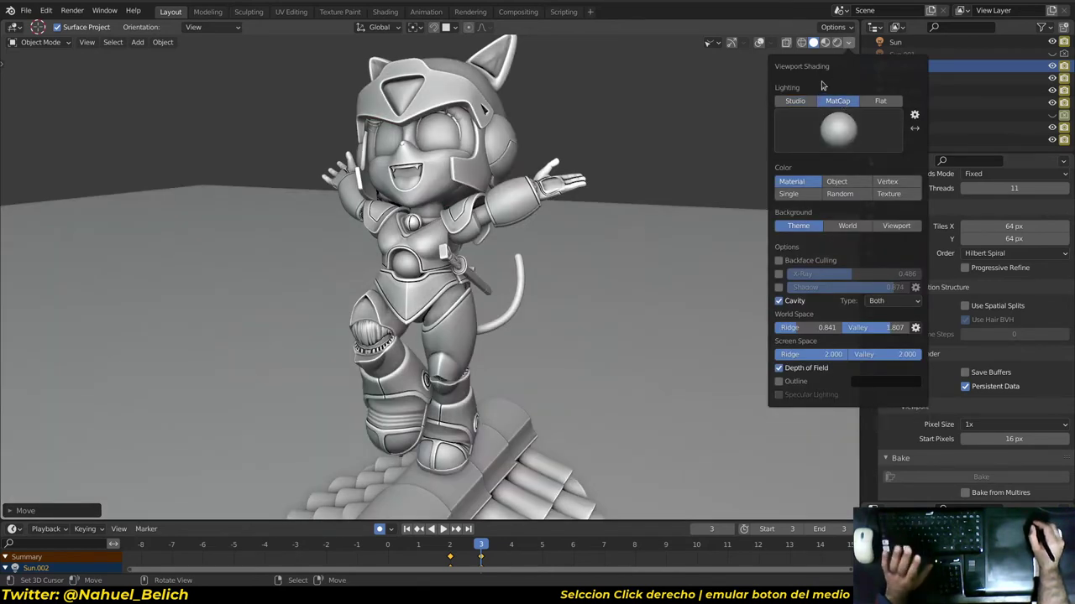
{"action": "left_click", "coordinate": [838, 128]}
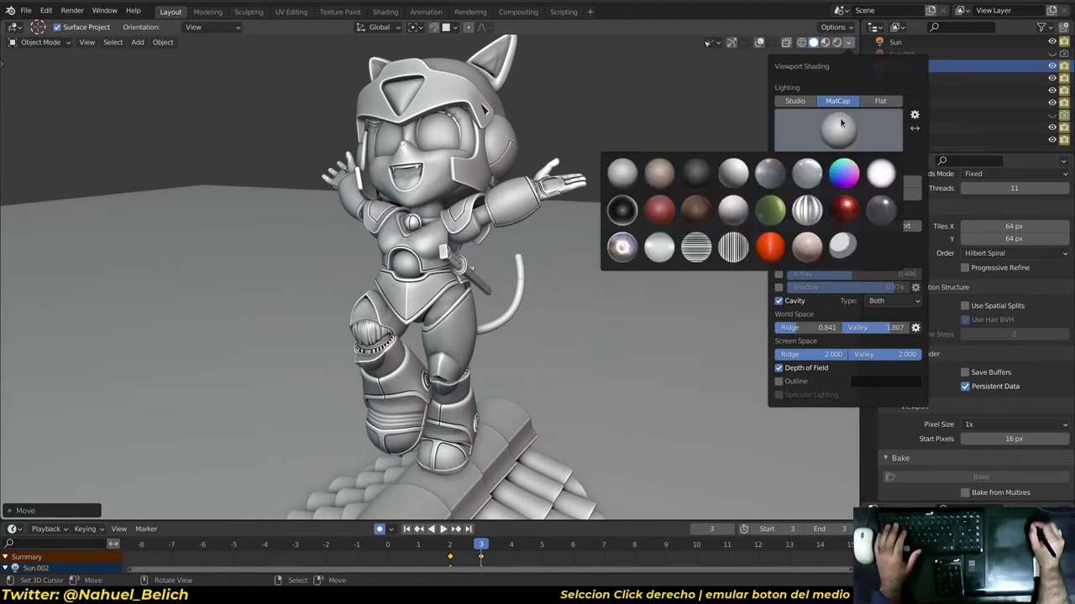
{"action": "left_click", "coordinate": [815, 175]}
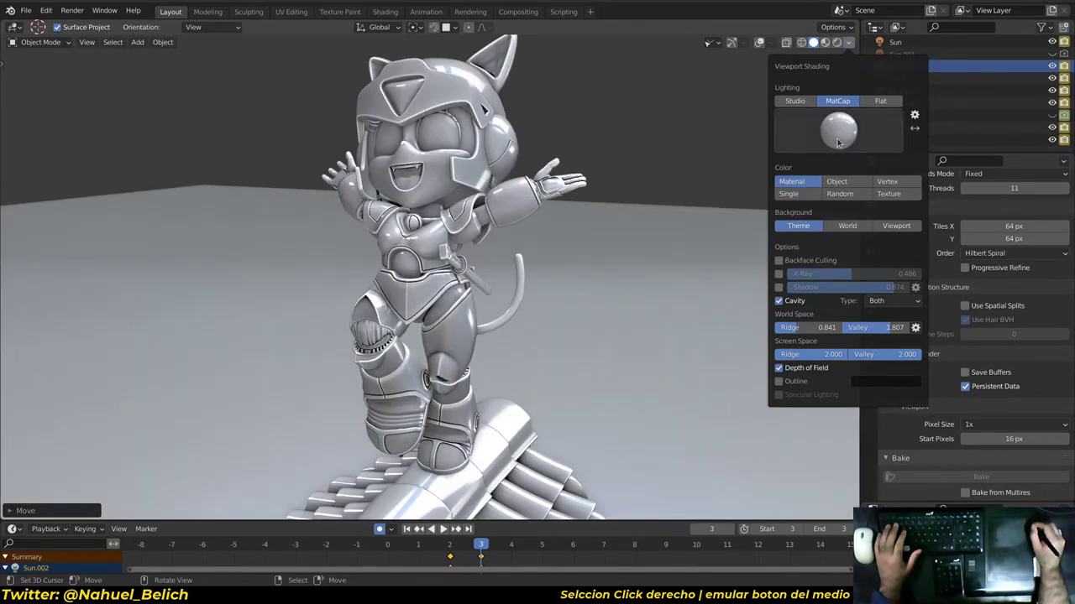
{"action": "left_click", "coordinate": [837, 138]}
{"action": "left_click", "coordinate": [811, 211]}
{"action": "left_click", "coordinate": [838, 151]}
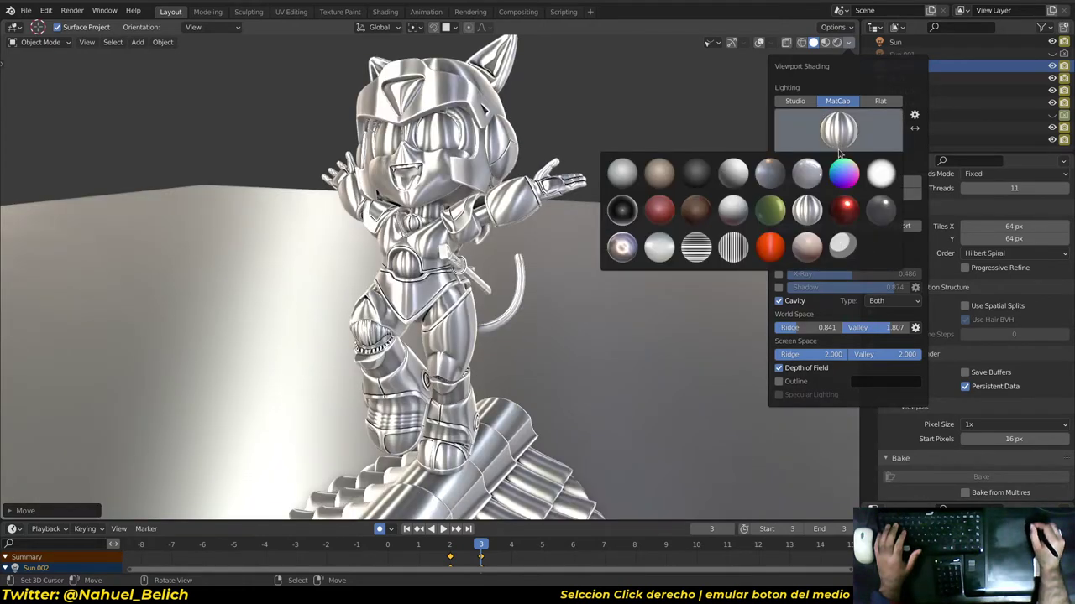
{"action": "left_click", "coordinate": [846, 208]}
{"action": "left_click", "coordinate": [840, 134]}
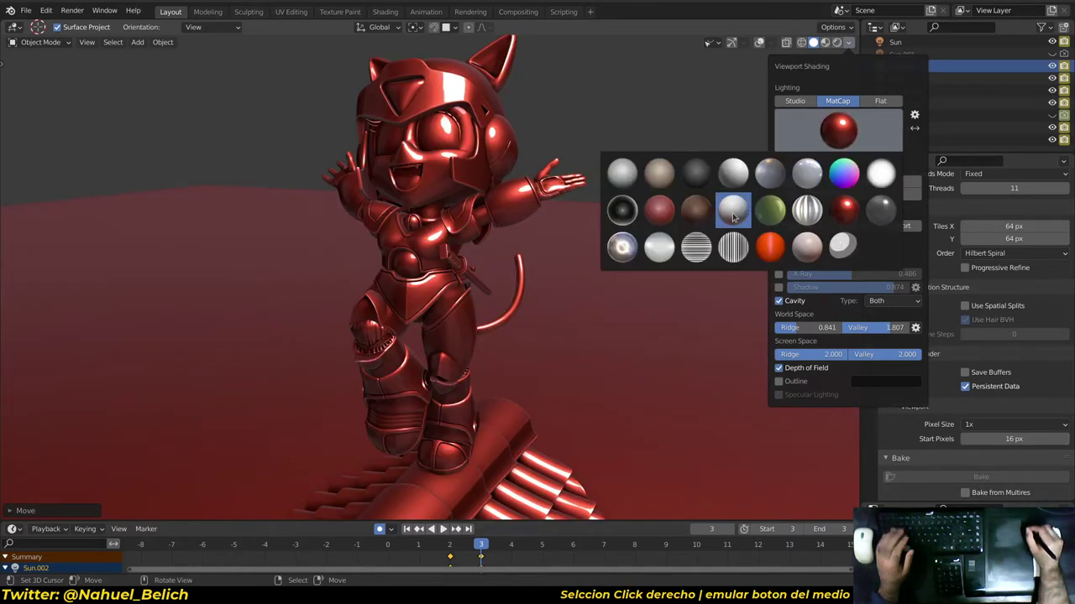
{"action": "left_click", "coordinate": [659, 211]}
Apply the plain grey matcap and orbit in close to the model.
{"action": "mouse_move", "coordinate": [655, 215]}
{"action": "middle_mouse_down"}
{"action": "mouse_move", "coordinate": [657, 253]}
{"action": "mouse_move", "coordinate": [622, 288]}
{"action": "mouse_move", "coordinate": [444, 263]}
{"action": "mouse_move", "coordinate": [541, 218]}
{"action": "middle_mouse_up"}
{"action": "left_click", "coordinate": [848, 42]}
{"action": "left_click", "coordinate": [840, 134]}
{"action": "left_click", "coordinate": [634, 172]}
{"action": "mouse_move", "coordinate": [634, 172]}
{"action": "middle_mouse_down"}
{"action": "mouse_move", "coordinate": [604, 248]}
{"action": "mouse_move", "coordinate": [560, 201]}
{"action": "mouse_move", "coordinate": [529, 195]}
{"action": "middle_mouse_up"}
{"action": "scroll", "coordinate": [630, 223], "scroll_direction": "up", "scroll_amount": 3}
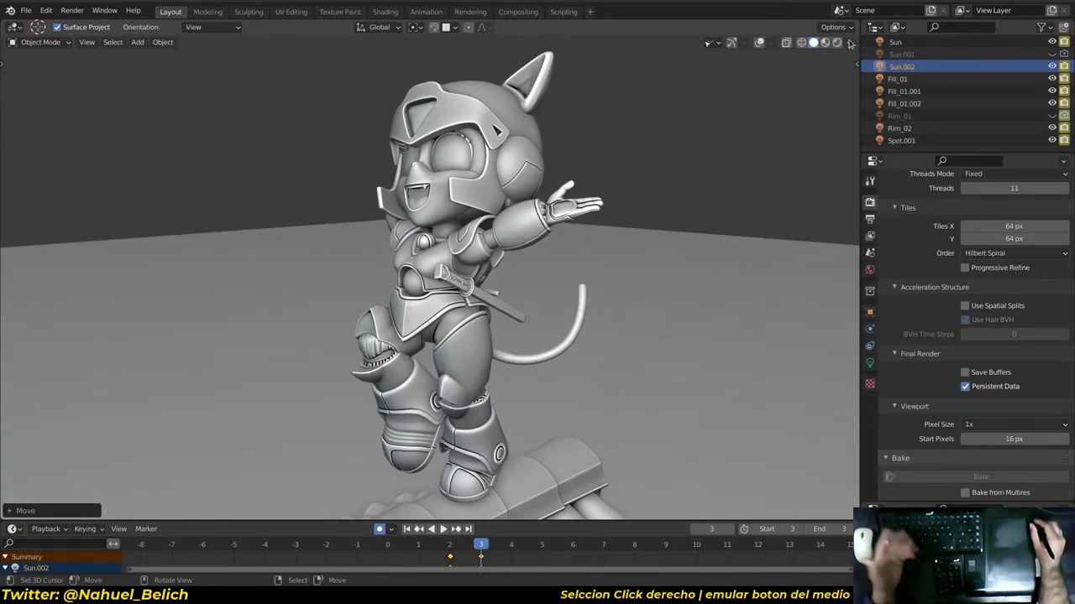
Apply the zebra-striped matcap and inspect the legs and full body from a low angle.
{"action": "left_click", "coordinate": [849, 43]}
{"action": "left_click", "coordinate": [835, 126]}
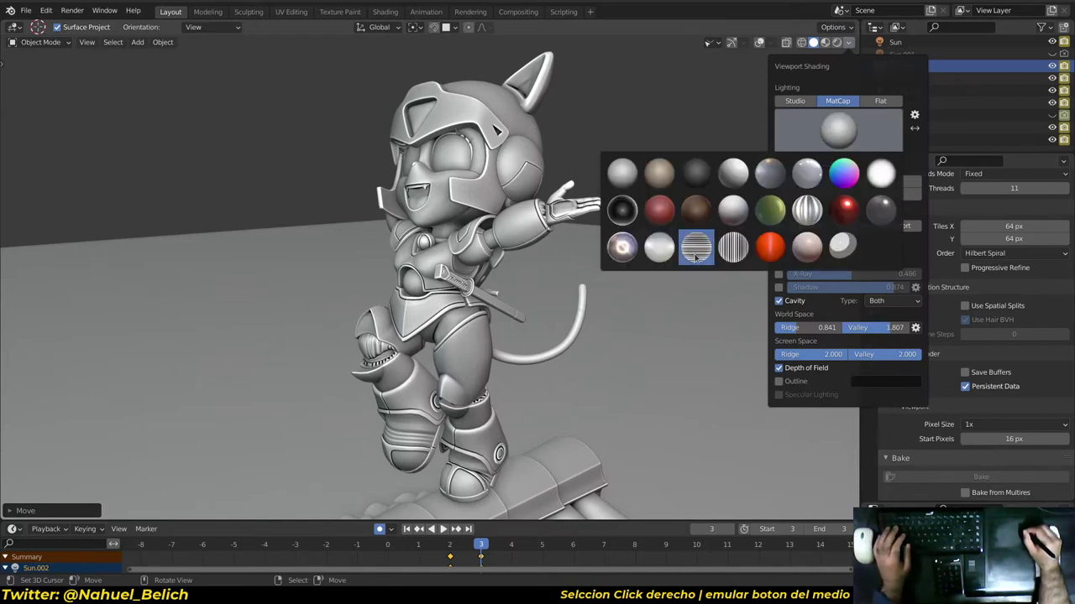
{"action": "left_click", "coordinate": [695, 249]}
{"action": "mouse_move", "coordinate": [643, 269]}
{"action": "middle_mouse_down"}
{"action": "mouse_move", "coordinate": [571, 283]}
{"action": "mouse_move", "coordinate": [504, 320]}
{"action": "mouse_move", "coordinate": [605, 212]}
{"action": "middle_mouse_up"}
{"action": "scroll", "coordinate": [480, 338], "scroll_direction": "up", "scroll_amount": 5}
{"action": "mouse_move", "coordinate": [672, 307]}
{"action": "middle_mouse_down"}
{"action": "mouse_move", "coordinate": [662, 206]}
{"action": "mouse_move", "coordinate": [638, 315]}
{"action": "mouse_move", "coordinate": [593, 250]}
{"action": "mouse_move", "coordinate": [607, 204]}
{"action": "mouse_move", "coordinate": [638, 184]}
{"action": "middle_mouse_up"}
{"action": "scroll", "coordinate": [668, 260], "scroll_direction": "down", "scroll_amount": 3}
{"action": "scroll", "coordinate": [636, 319], "scroll_direction": "down", "scroll_amount": 3}
Switch to the clay matcap and view the character from a lower angle.
{"action": "left_click", "coordinate": [847, 42]}
{"action": "left_click", "coordinate": [798, 246]}
{"action": "scroll", "coordinate": [583, 255], "scroll_direction": "up", "scroll_amount": 3}
{"action": "scroll", "coordinate": [567, 306], "scroll_direction": "up", "scroll_amount": 2}
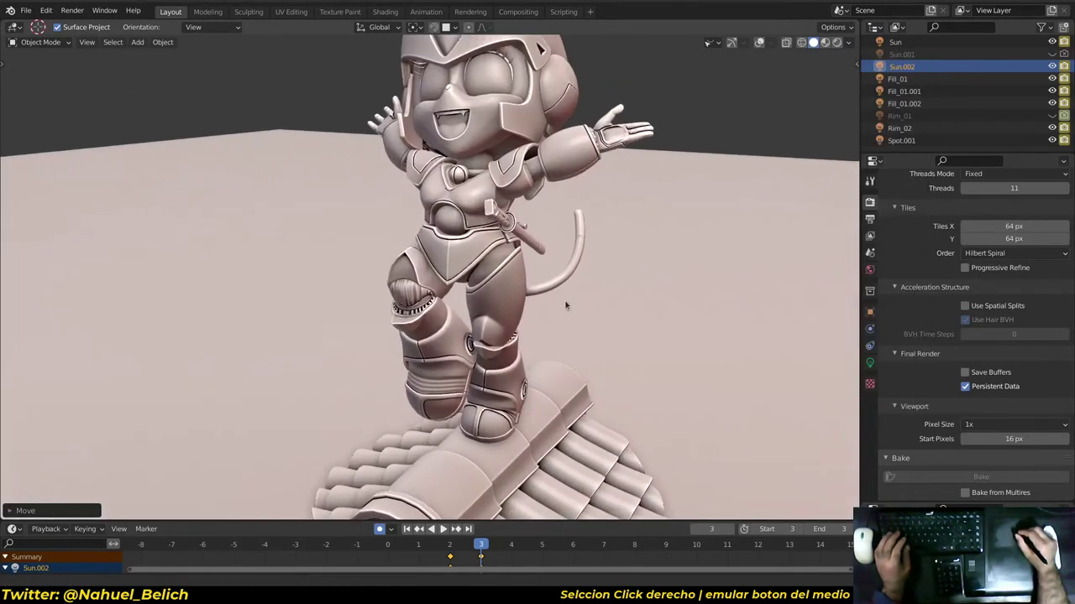
{"action": "middle_click_drag", "start_coordinate": [566, 307], "coordinate": [643, 175]}
Apply the chrome matcap and orbit to a closer, side-on view of the character.
{"action": "left_click", "coordinate": [848, 42]}
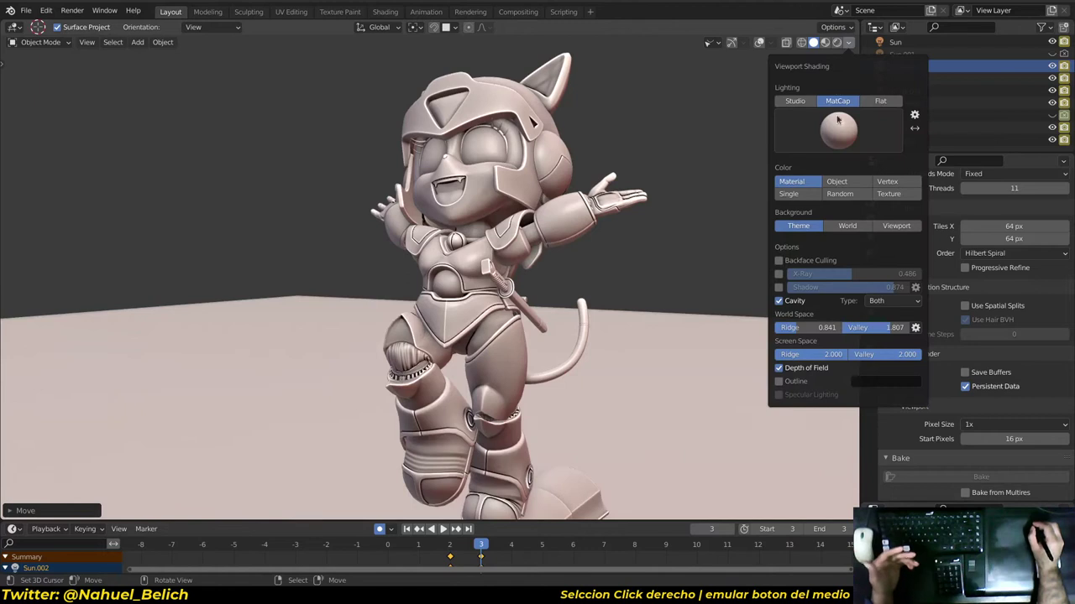
{"action": "left_click", "coordinate": [838, 126]}
{"action": "left_click", "coordinate": [626, 253]}
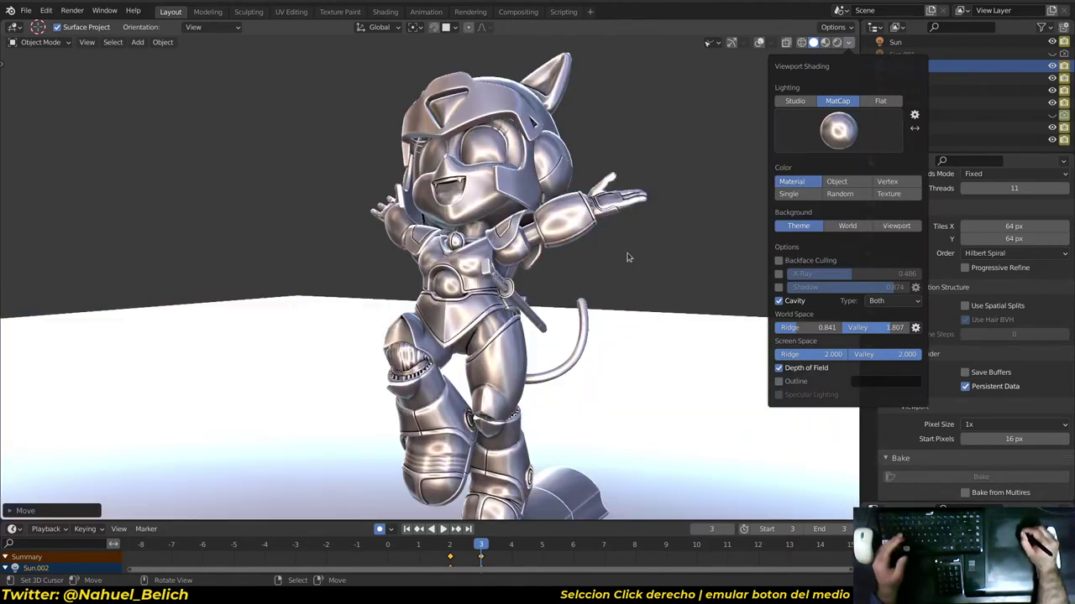
{"action": "middle_click_drag", "start_coordinate": [627, 258], "coordinate": [685, 139]}
{"action": "left_click", "coordinate": [849, 42]}
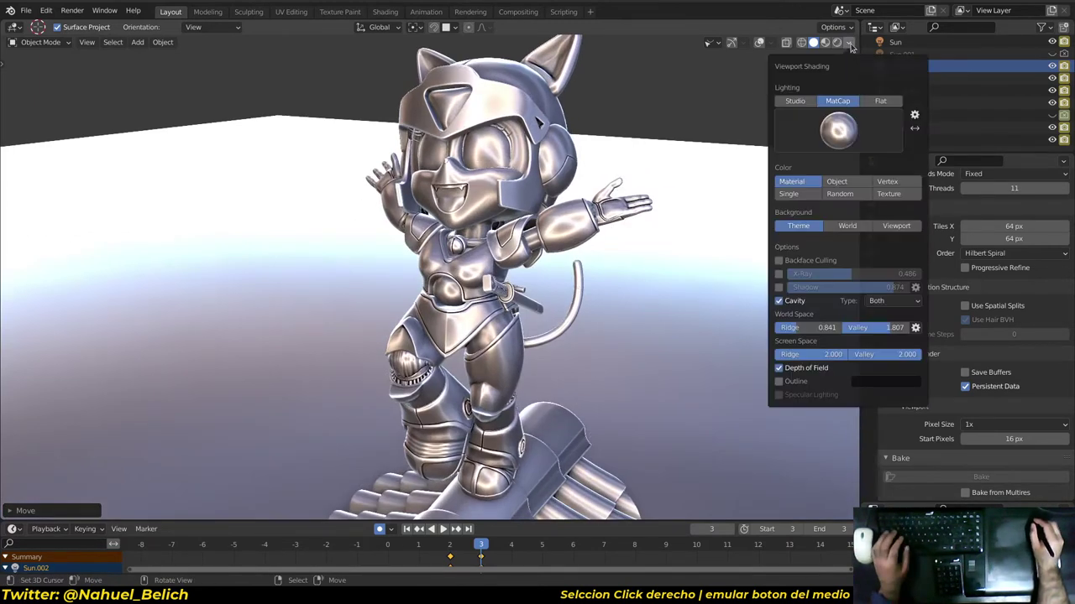
{"action": "left_click", "coordinate": [836, 127]}
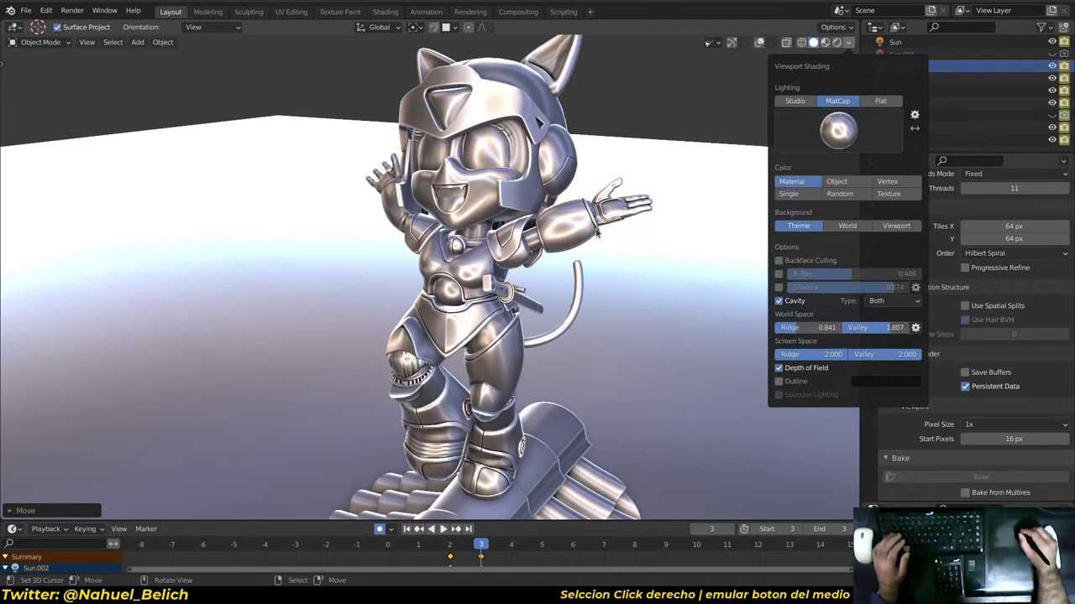
{"action": "left_click", "coordinate": [805, 134]}
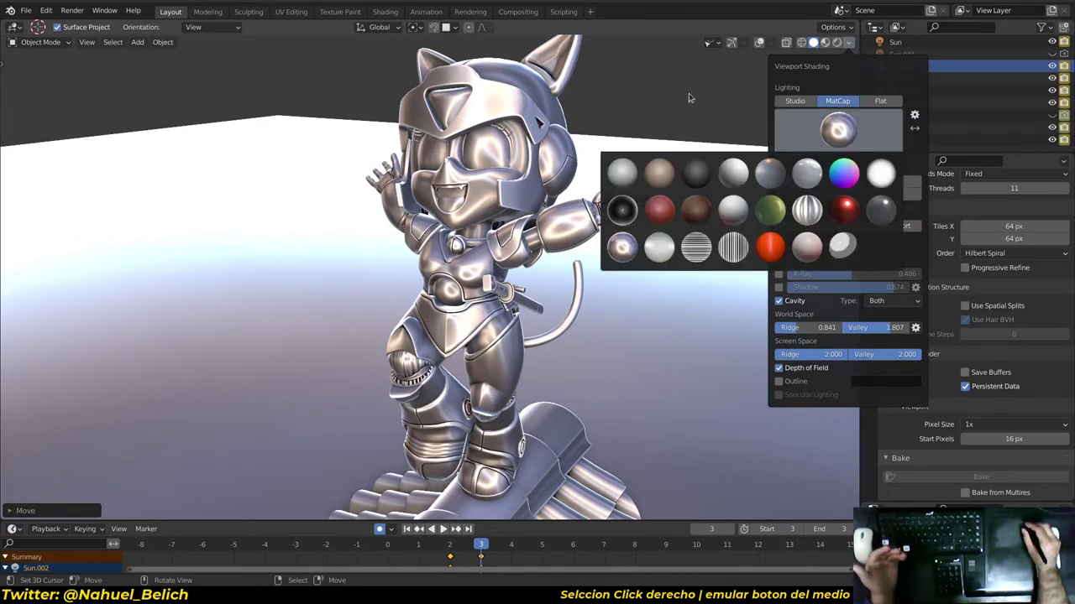
{"action": "mouse_move", "coordinate": [588, 252]}
{"action": "middle_mouse_down"}
{"action": "mouse_move", "coordinate": [538, 269]}
{"action": "mouse_move", "coordinate": [636, 215]}
{"action": "middle_mouse_up"}
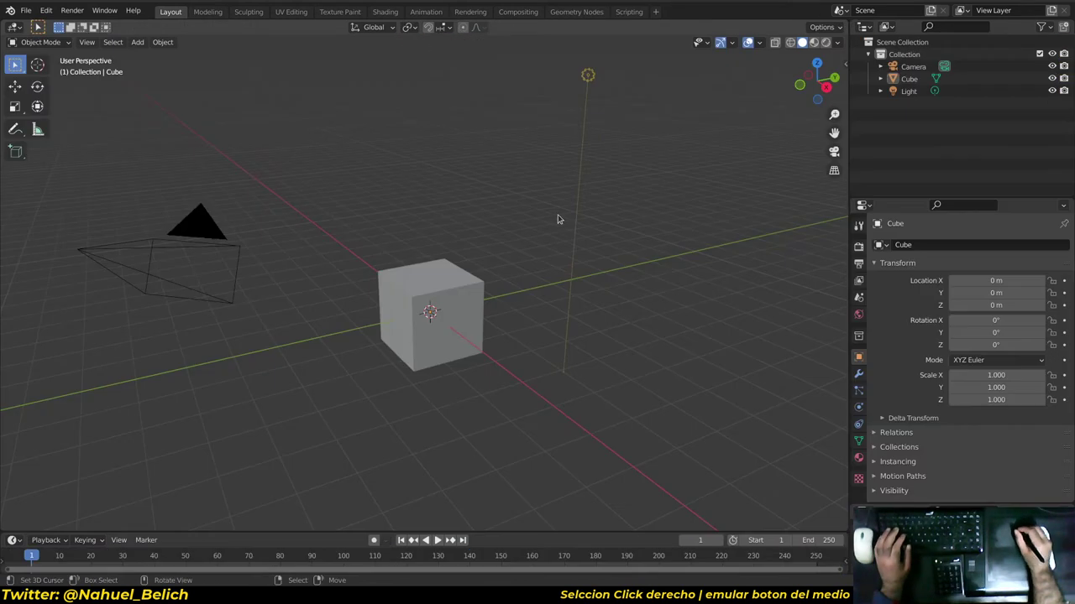
Split the default scene's 3D view into two side-by-side viewports.
{"action": "mouse_move", "coordinate": [496, 246]}
{"action": "middle_mouse_down"}
{"action": "mouse_move", "coordinate": [494, 277]}
{"action": "mouse_move", "coordinate": [448, 305]}
{"action": "mouse_move", "coordinate": [435, 280]}
{"action": "middle_mouse_up"}
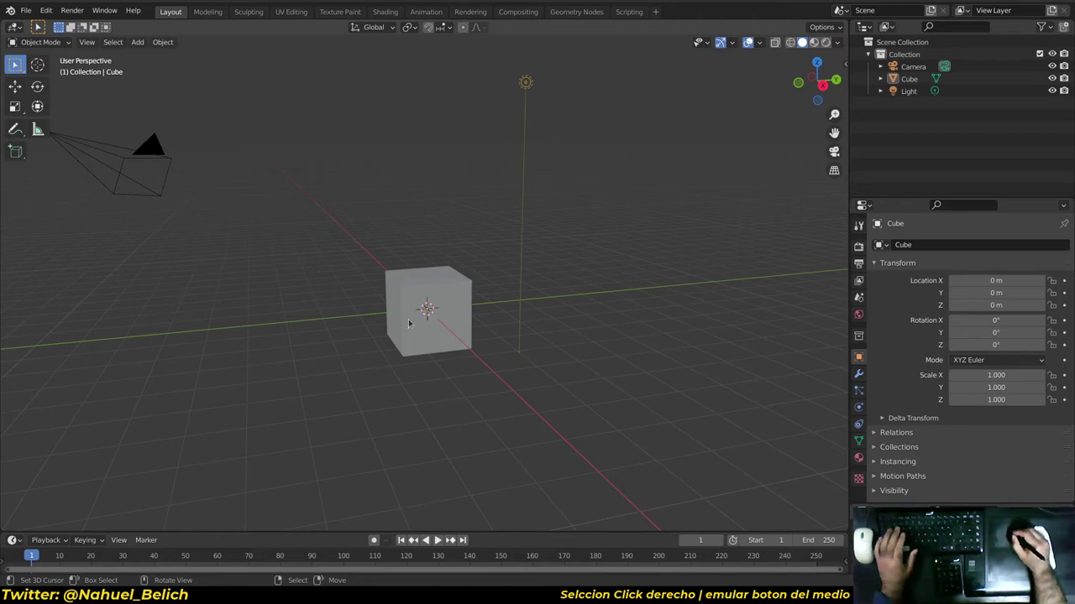
{"action": "left_click_drag", "start_coordinate": [5, 531], "coordinate": [5, 527]}
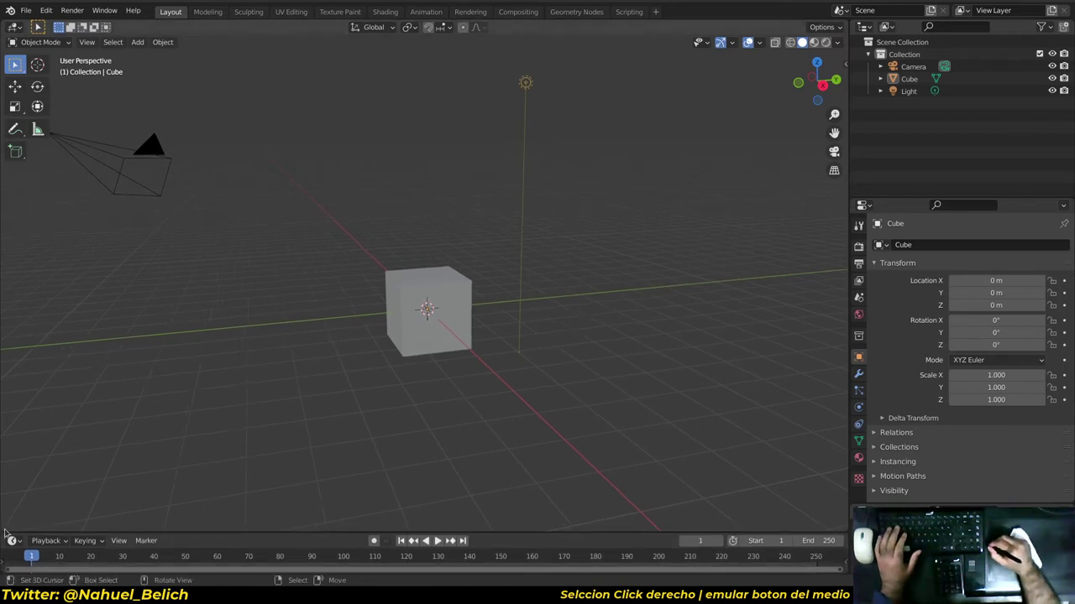
{"action": "mouse_move", "coordinate": [5, 527]}
{"action": "left_mouse_down"}
{"action": "mouse_move", "coordinate": [344, 471]}
{"action": "mouse_move", "coordinate": [475, 408]}
{"action": "left_mouse_up"}
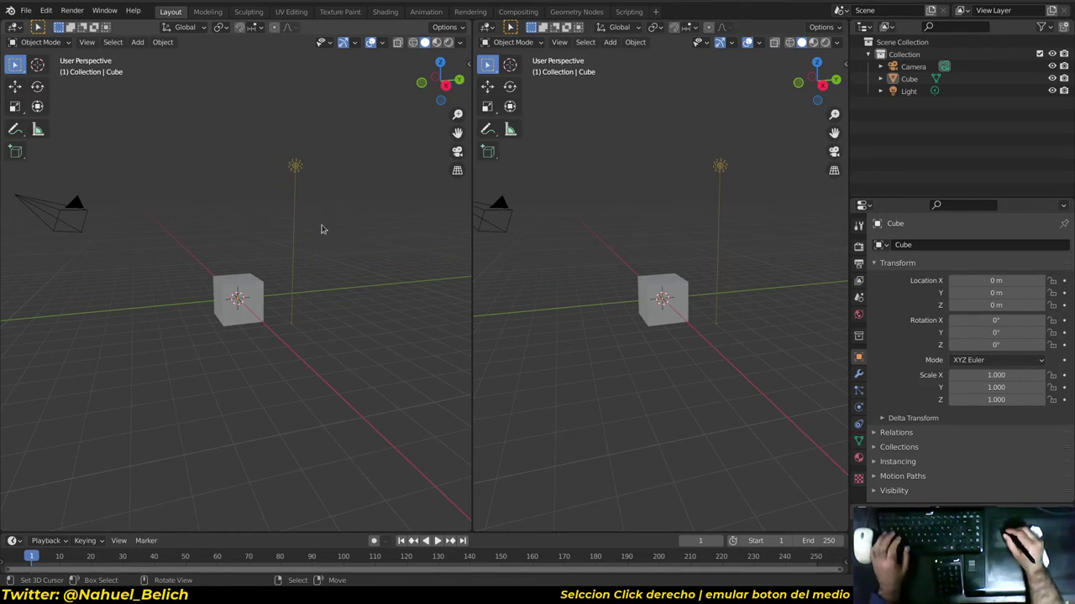
Select the light and sketch an annotation circle above the cube, then leave annotation mode.
{"action": "middle_click_drag", "start_coordinate": [320, 229], "coordinate": [299, 300]}
{"action": "right_click", "coordinate": [269, 264]}
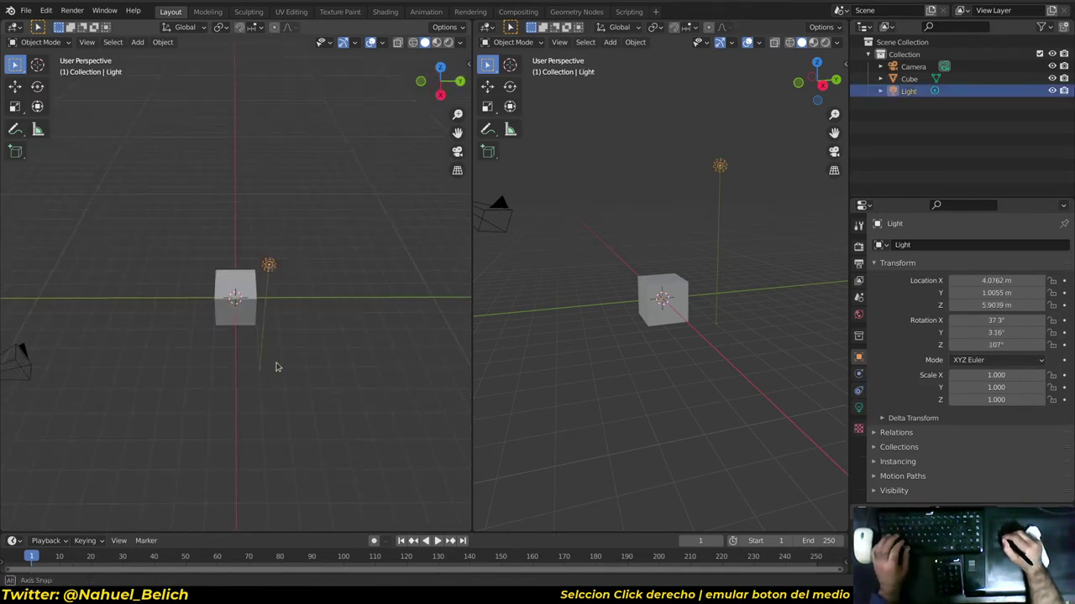
{"action": "middle_click_drag", "start_coordinate": [277, 366], "coordinate": [290, 353]}
{"action": "left_click", "coordinate": [15, 128]}
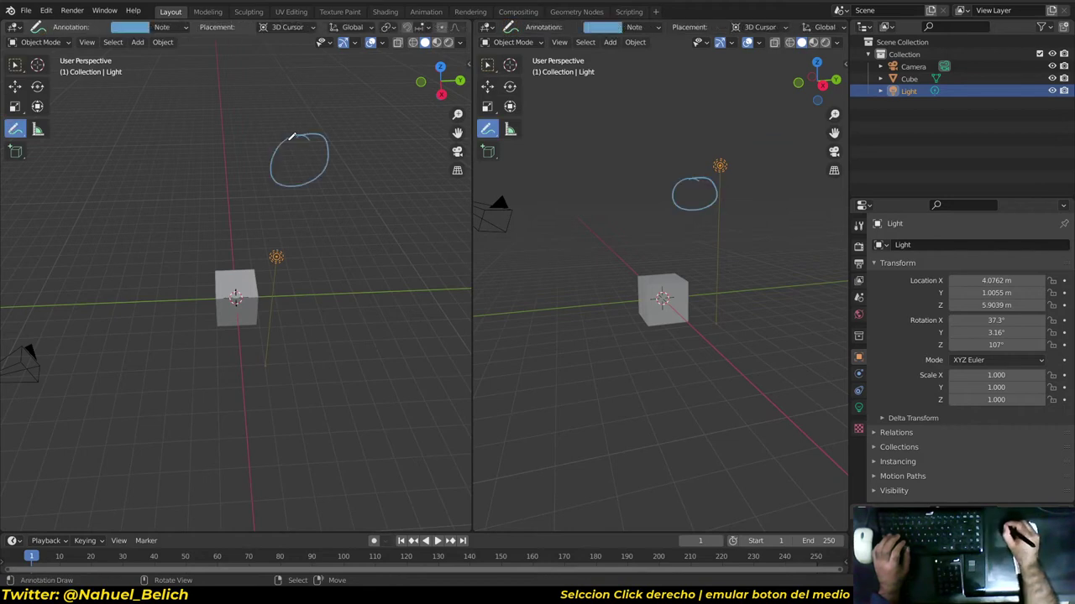
{"action": "left_click_drag", "start_coordinate": [334, 125], "coordinate": [262, 165]}
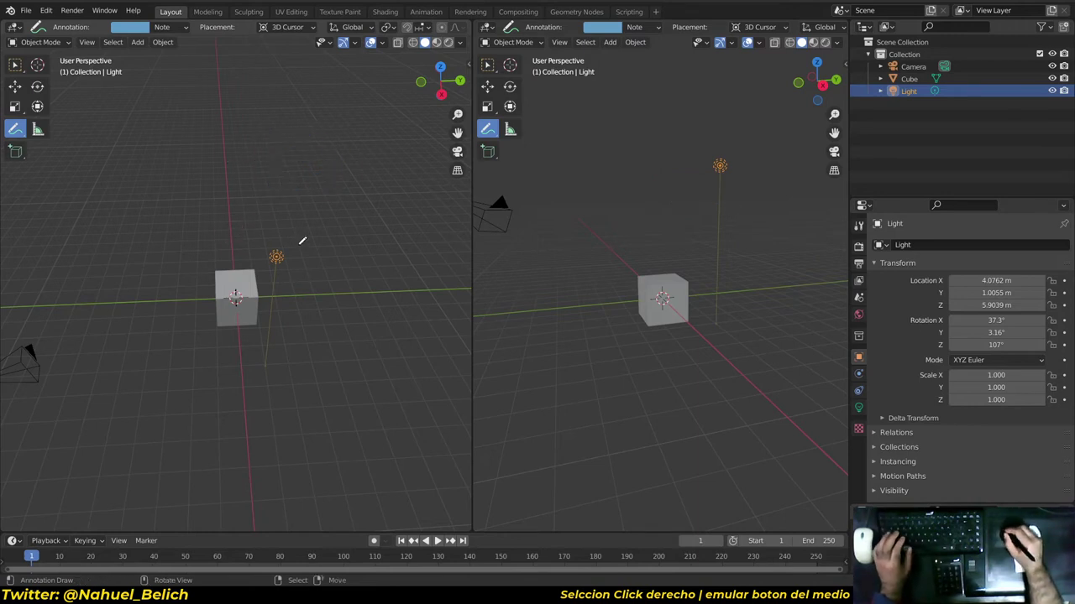
{"action": "key", "text": "shift+space"}
{"action": "left_click", "coordinate": [159, 256]}
Delete the cube and add a UV sphere at the origin with level-1 subdivision.
{"action": "right_click", "coordinate": [237, 299]}
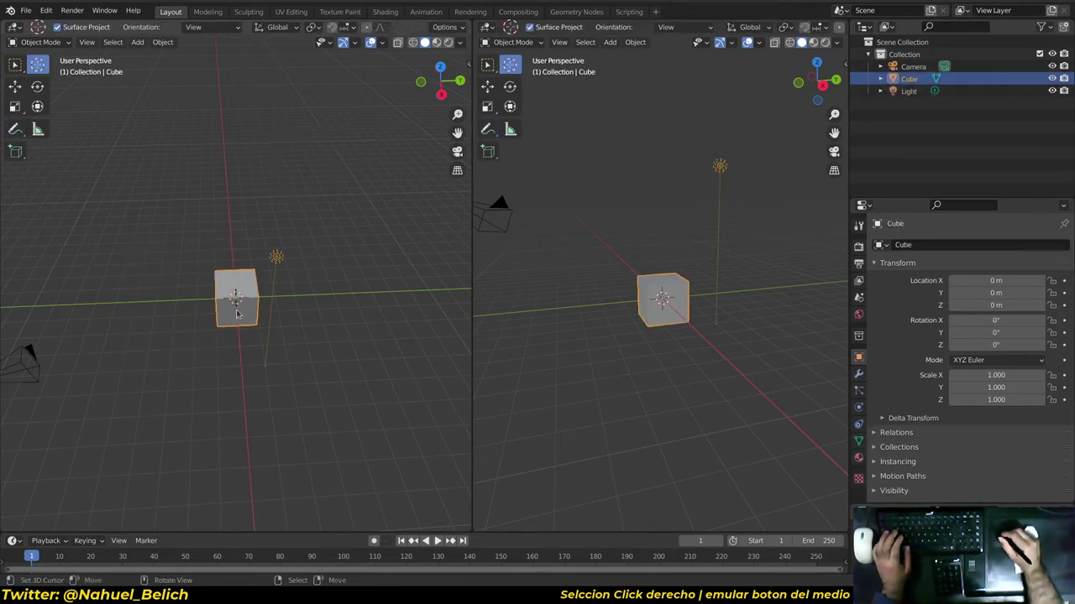
{"action": "key", "text": "Delete"}
{"action": "mouse_move", "coordinate": [231, 327]}
{"action": "middle_mouse_down"}
{"action": "mouse_move", "coordinate": [264, 372]}
{"action": "mouse_move", "coordinate": [264, 280]}
{"action": "middle_mouse_up"}
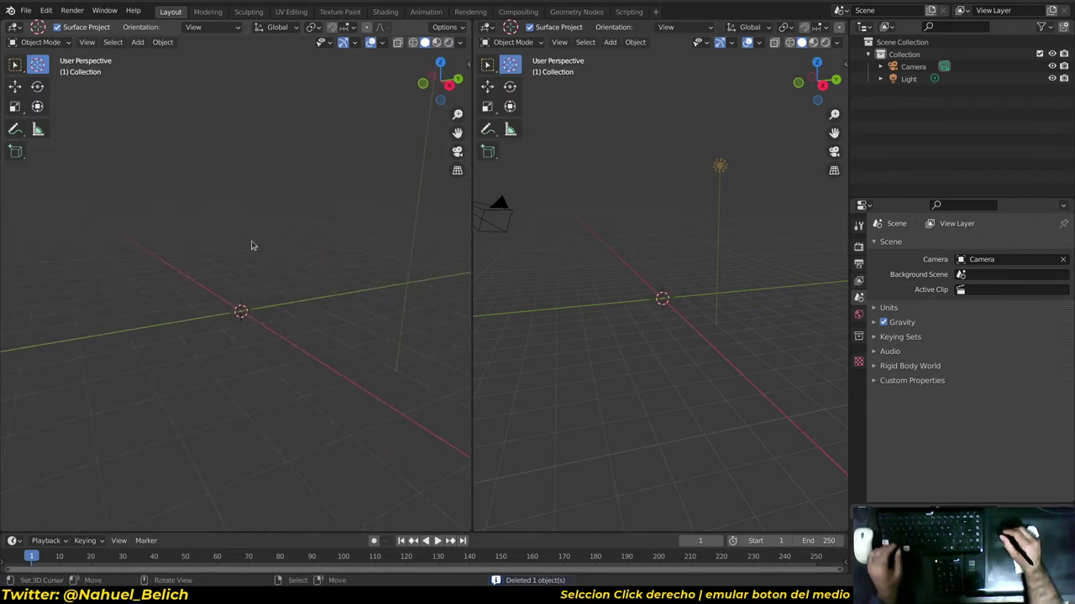
{"action": "key", "text": "shift+a"}
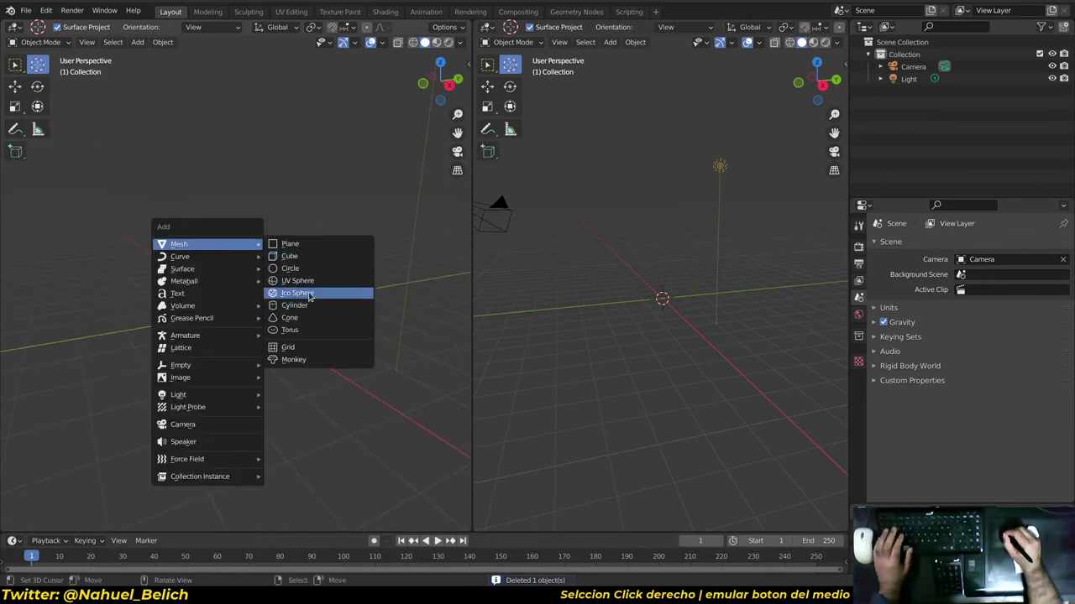
{"action": "left_click", "coordinate": [311, 290]}
{"action": "key", "text": "ctrl+1"}
{"action": "mouse_move", "coordinate": [247, 369]}
{"action": "middle_mouse_down", "text": "ctrl"}
{"action": "mouse_move", "coordinate": [281, 288]}
{"action": "mouse_move", "coordinate": [226, 267]}
{"action": "mouse_move", "coordinate": [272, 310]}
{"action": "mouse_move", "coordinate": [269, 375]}
{"action": "mouse_move", "coordinate": [278, 331]}
{"action": "mouse_move", "coordinate": [259, 374]}
{"action": "mouse_move", "coordinate": [261, 334]}
{"action": "mouse_move", "coordinate": [226, 333]}
{"action": "middle_mouse_up", "text": "ctrl"}
Shade the sphere smooth and show the camera's view in the right viewport.
{"action": "key", "text": "w"}
{"action": "left_click", "coordinate": [254, 308]}
{"action": "key", "text": "w"}
{"action": "left_click", "coordinate": [270, 341]}
{"action": "scroll", "coordinate": [261, 333], "scroll_direction": "down", "scroll_amount": 3}
{"action": "scroll", "coordinate": [227, 293], "scroll_direction": "up", "scroll_amount": 2}
{"action": "mouse_move", "coordinate": [227, 293]}
{"action": "middle_mouse_down"}
{"action": "mouse_move", "coordinate": [256, 297]}
{"action": "mouse_move", "coordinate": [277, 319]}
{"action": "middle_mouse_up"}
{"action": "scroll", "coordinate": [262, 290], "scroll_direction": "down", "scroll_amount": 3}
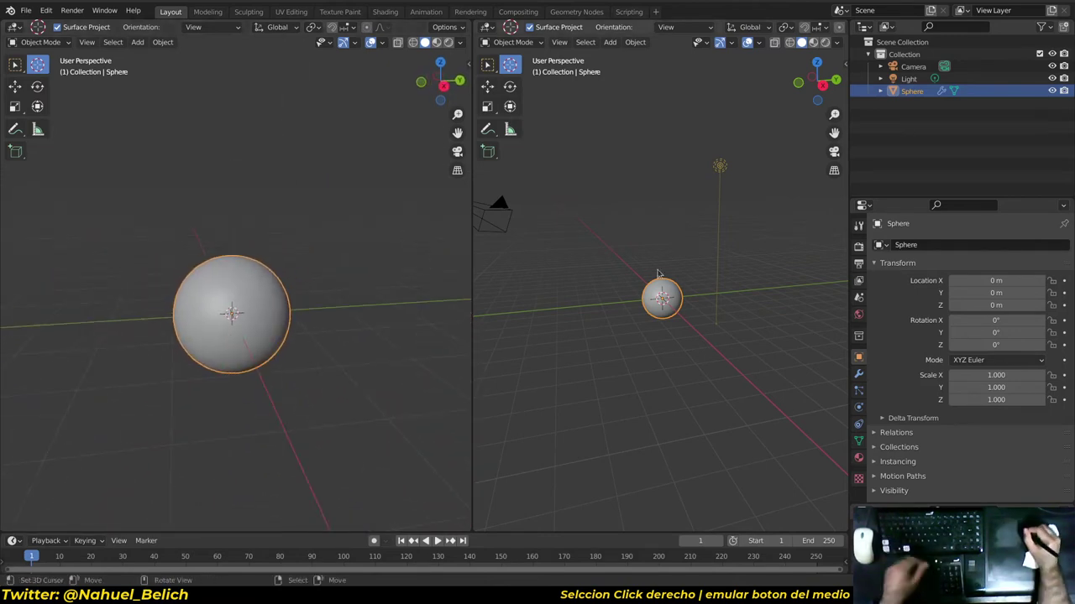
{"action": "key", "text": "KP_0"}
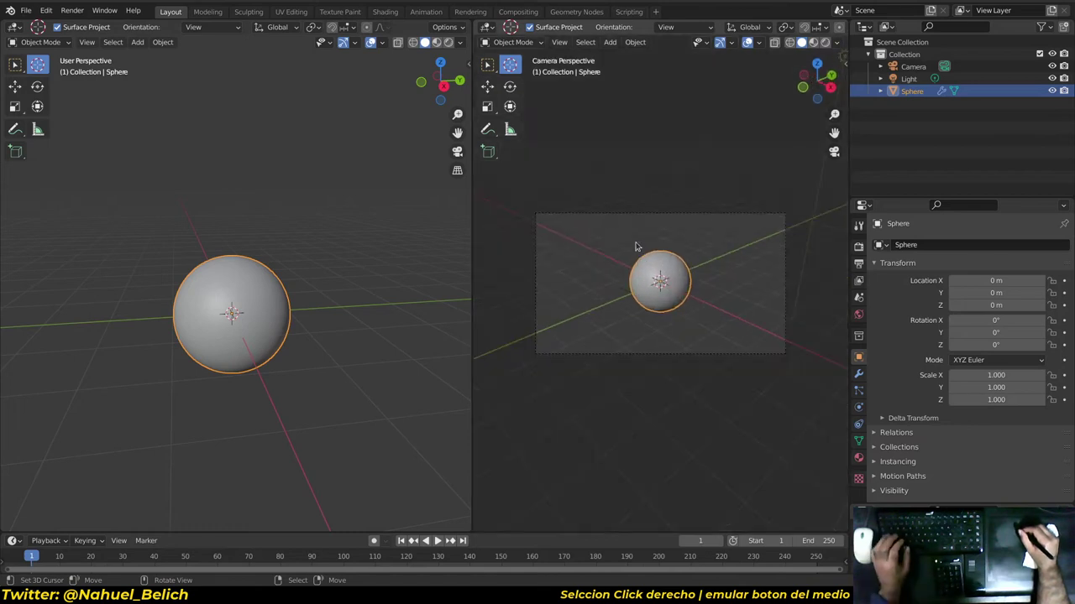
Select the camera and clear its rotation and location to zero.
{"action": "scroll", "coordinate": [235, 330], "scroll_direction": "down", "scroll_amount": 4}
{"action": "middle_click_drag", "start_coordinate": [236, 330], "coordinate": [180, 304]}
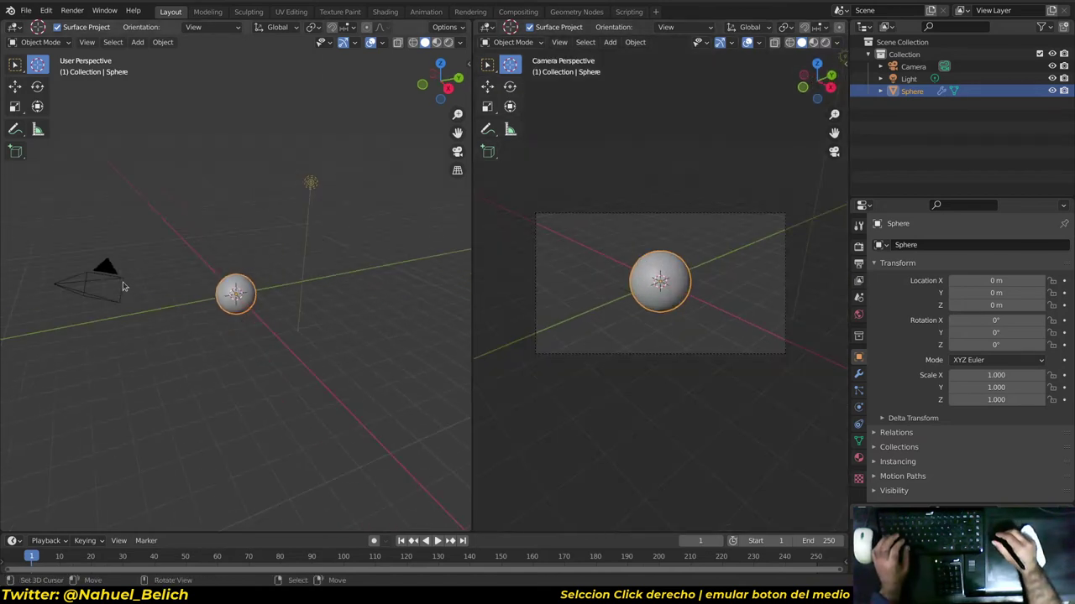
{"action": "right_click", "coordinate": [122, 286]}
{"action": "key", "text": "alt+r"}
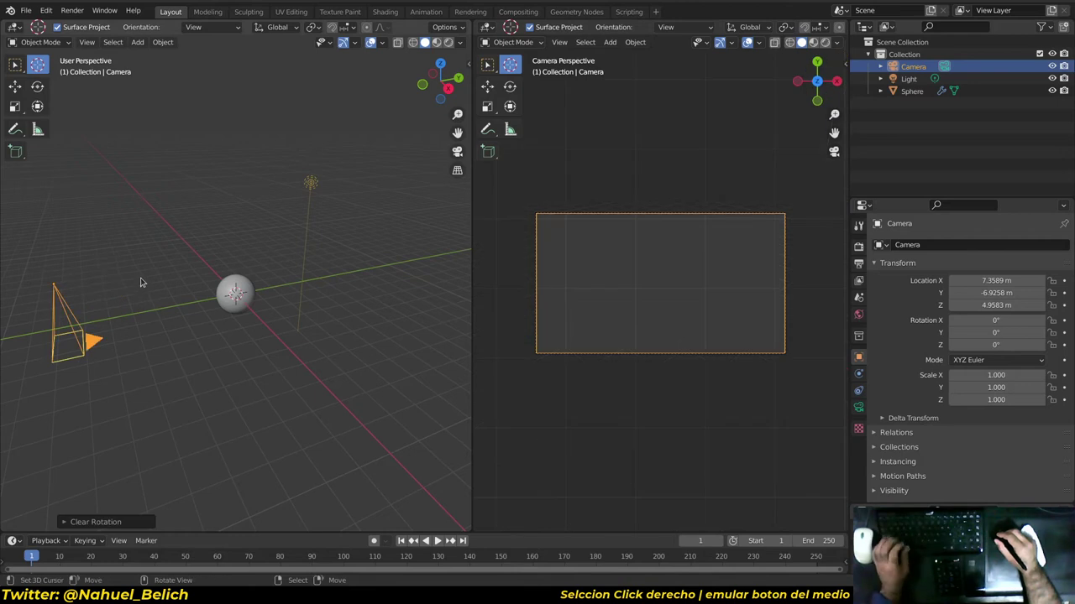
{"action": "middle_click_drag", "start_coordinate": [170, 293], "coordinate": [202, 300]}
{"action": "key", "text": "alt+g"}
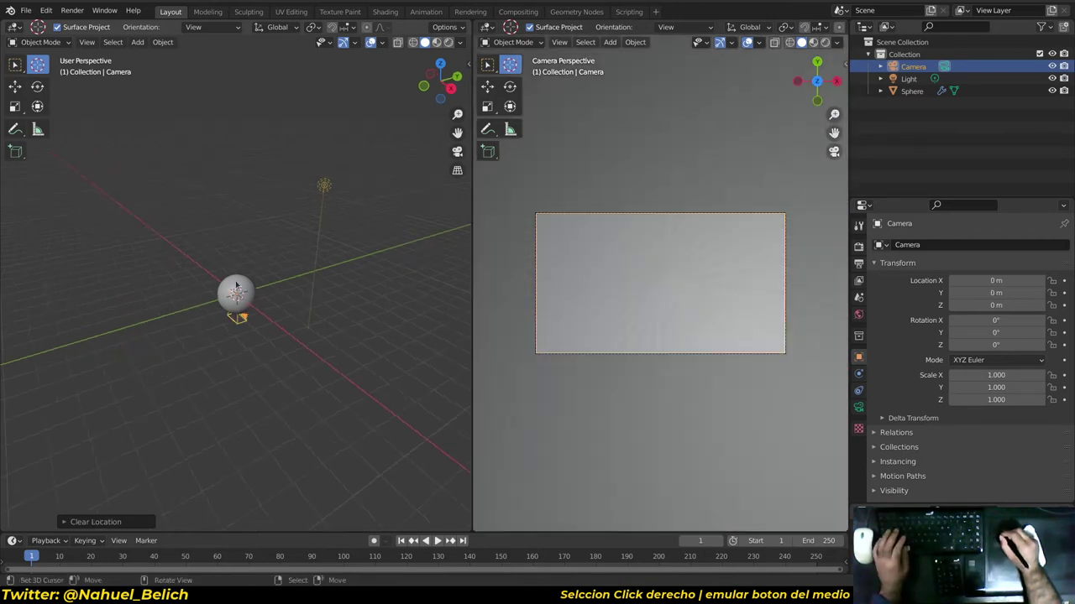
{"action": "mouse_move", "coordinate": [327, 283]}
{"action": "middle_mouse_down"}
{"action": "mouse_move", "coordinate": [319, 306]}
{"action": "mouse_move", "coordinate": [218, 343]}
{"action": "mouse_move", "coordinate": [298, 335]}
{"action": "mouse_move", "coordinate": [295, 344]}
{"action": "mouse_move", "coordinate": [305, 319]}
{"action": "mouse_move", "coordinate": [288, 317]}
{"action": "mouse_move", "coordinate": [356, 259]}
{"action": "mouse_move", "coordinate": [434, 243]}
{"action": "mouse_move", "coordinate": [268, 388]}
{"action": "mouse_move", "coordinate": [307, 266]}
{"action": "middle_mouse_up"}
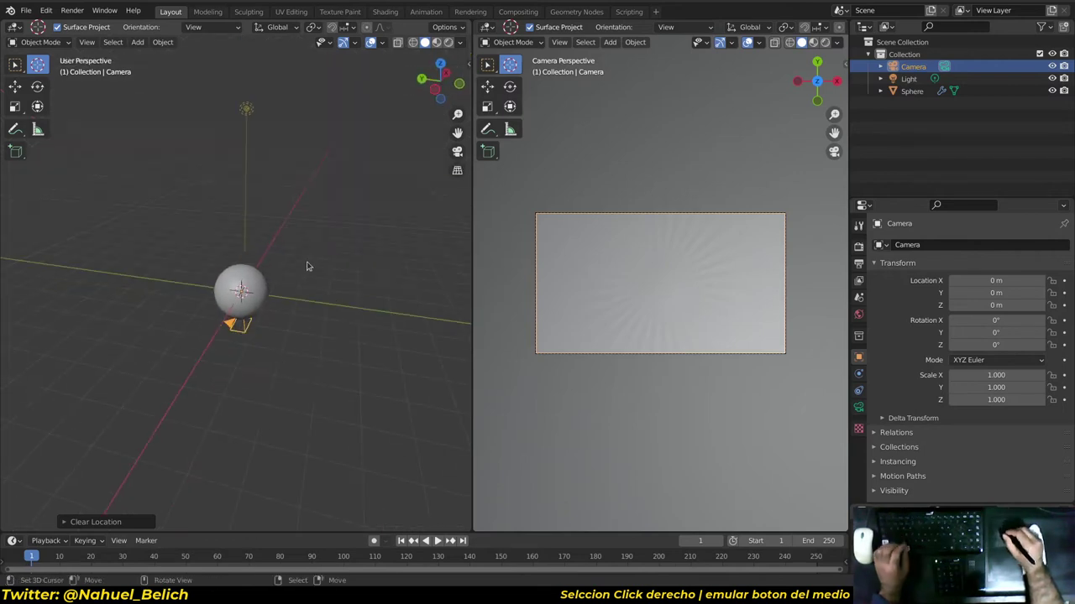
Move the camera to Y -3.0066 m and rotate it 90° on X.
{"action": "key", "text": "g"}
{"action": "key", "text": "y"}
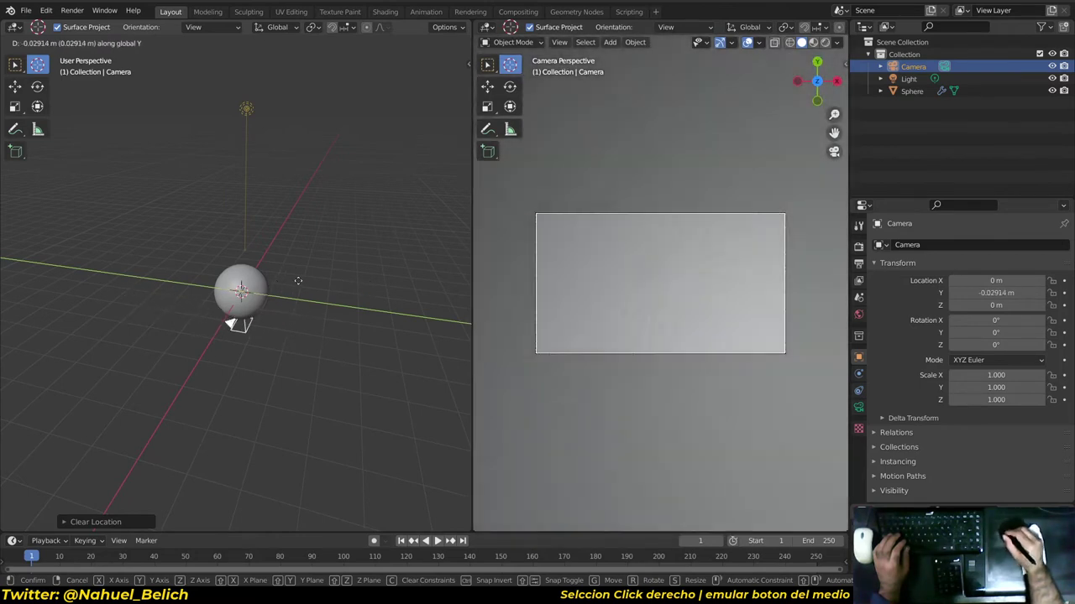
{"action": "left_click", "coordinate": [330, 314]}
{"action": "middle_click_drag", "start_coordinate": [286, 348], "coordinate": [331, 283], "text": "alt"}
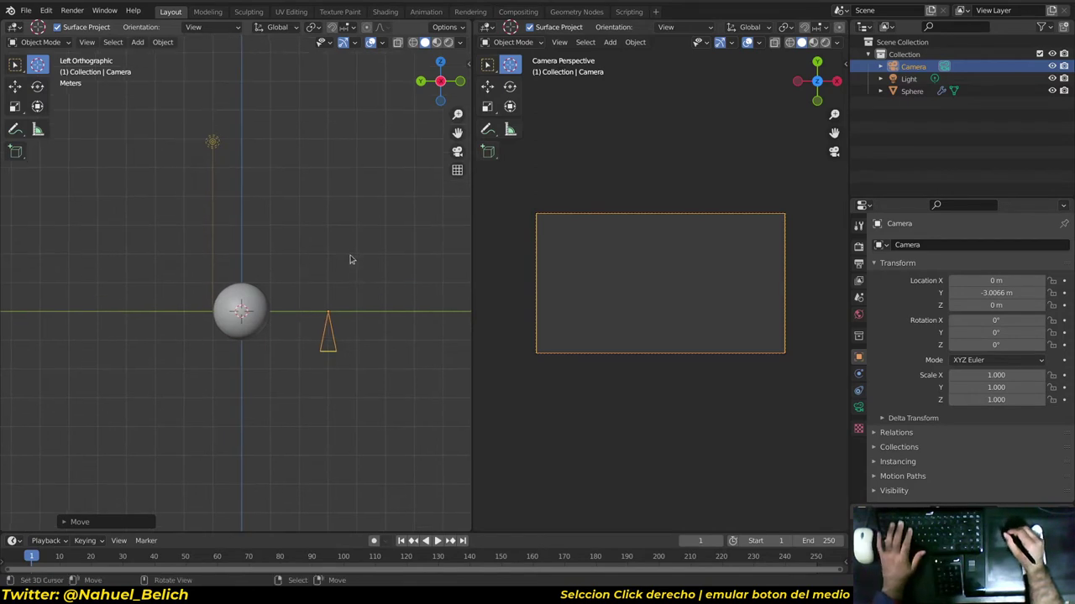
{"action": "key", "text": "r"}
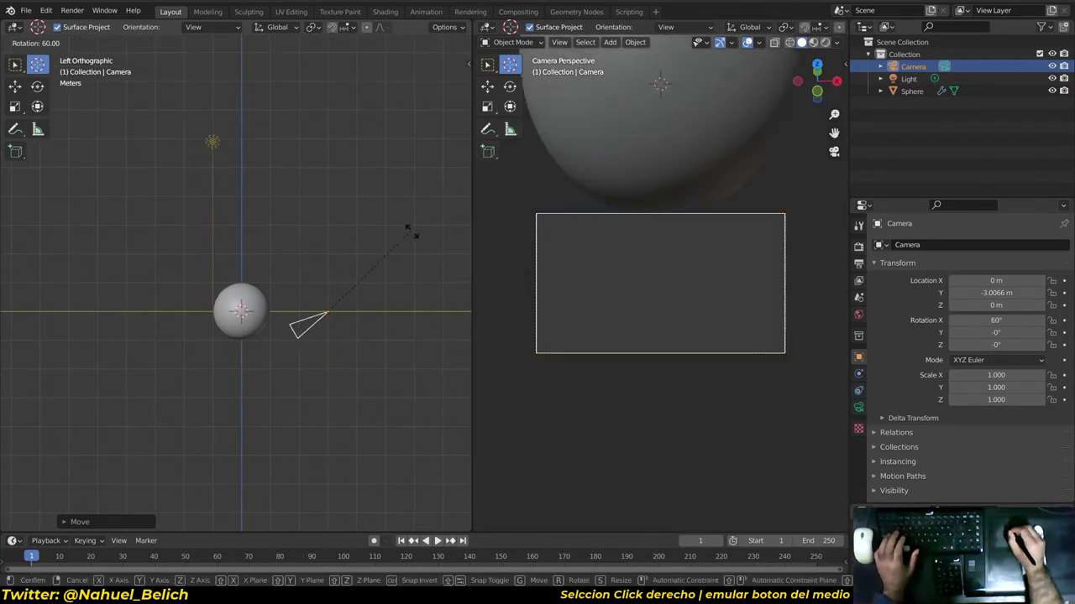
{"action": "left_click", "coordinate": [434, 285]}
Show the transform sidebar and sketch an inverted-V annotation above the sphere.
{"action": "key", "text": "n"}
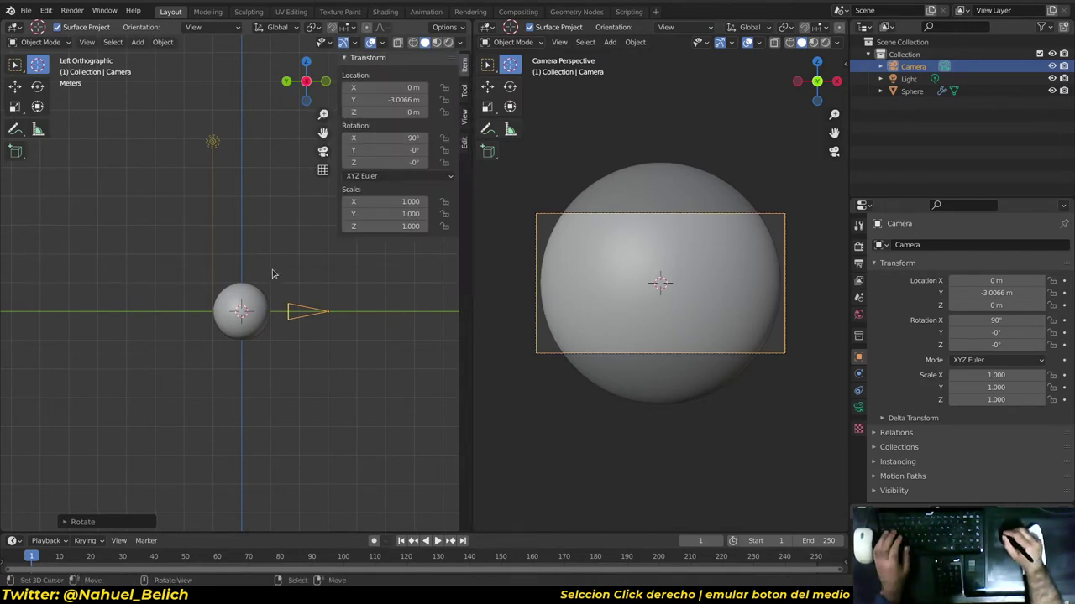
{"action": "key", "text": "shift+space"}
{"action": "key", "text": "d"}
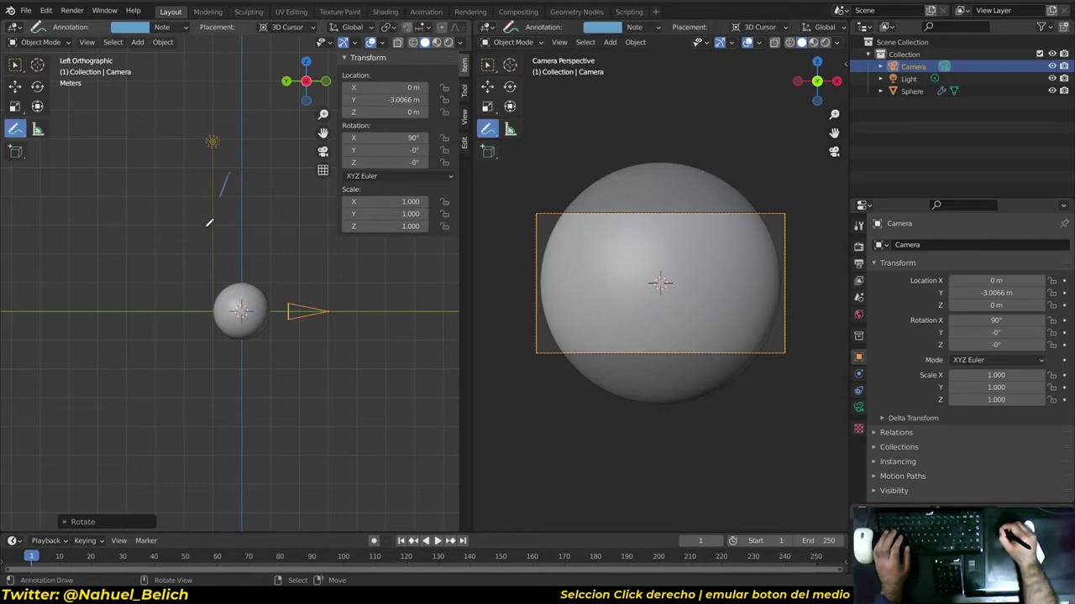
{"action": "left_click_drag", "start_coordinate": [209, 222], "coordinate": [267, 233]}
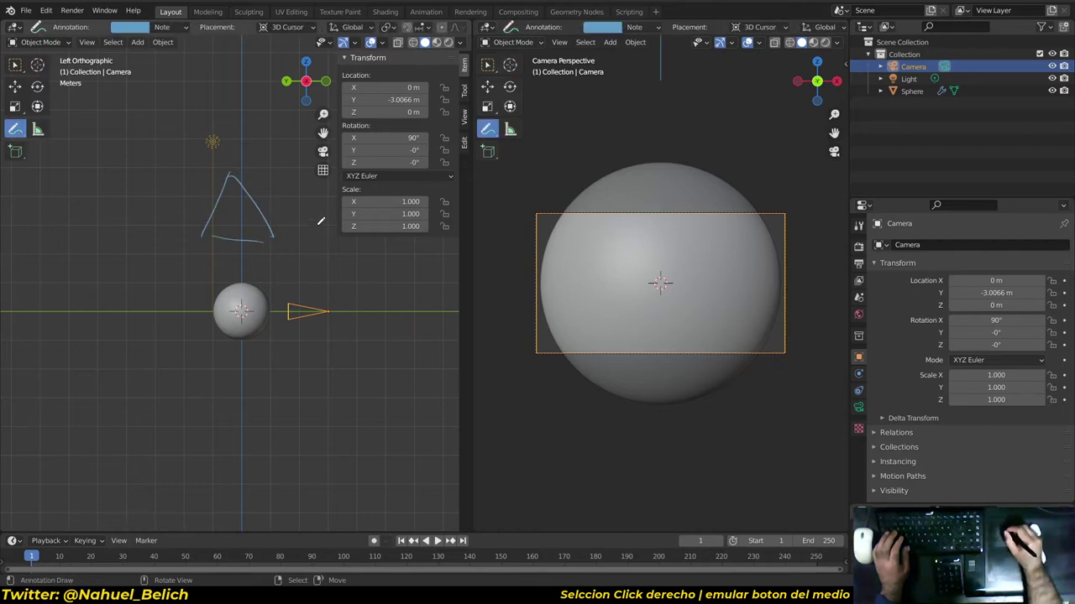
{"action": "left_click_drag", "start_coordinate": [337, 205], "coordinate": [364, 223]}
{"action": "mouse_move", "coordinate": [364, 223]}
{"action": "middle_mouse_down"}
{"action": "mouse_move", "coordinate": [288, 269]}
{"action": "mouse_move", "coordinate": [298, 148]}
{"action": "mouse_move", "coordinate": [343, 187]}
{"action": "middle_mouse_up"}
{"action": "right_click", "coordinate": [297, 148]}
Cancel the light move and erase the annotation sketch.
{"action": "key", "text": "g"}
{"action": "right_click", "coordinate": [382, 143]}
{"action": "middle_click_drag", "start_coordinate": [285, 322], "coordinate": [299, 304]}
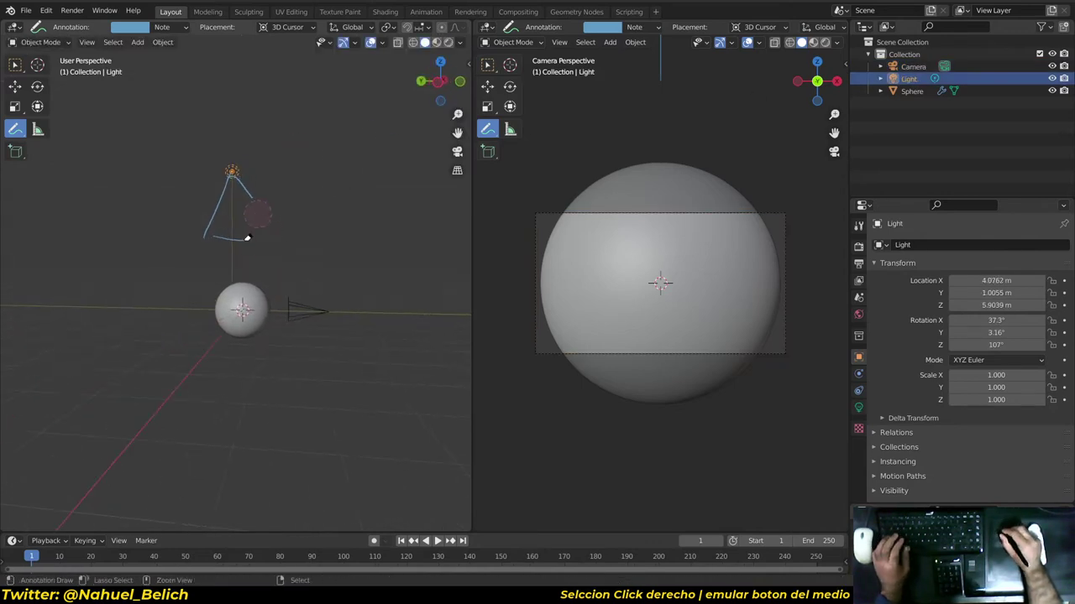
{"action": "middle_click_drag", "start_coordinate": [180, 233], "coordinate": [364, 216]}
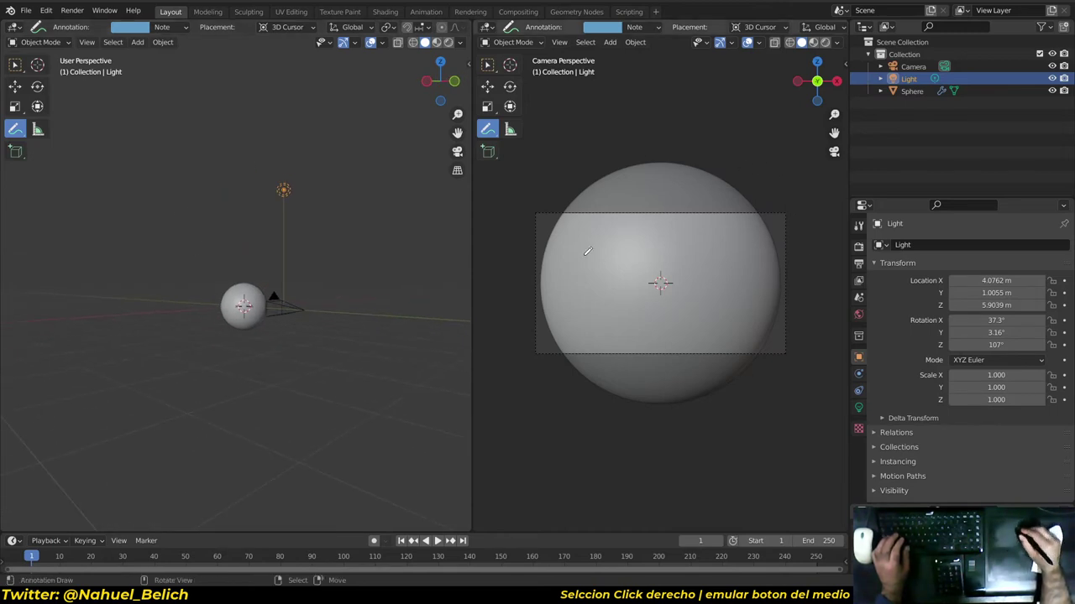
{"action": "scroll", "coordinate": [675, 277], "scroll_direction": "up", "scroll_amount": 2}
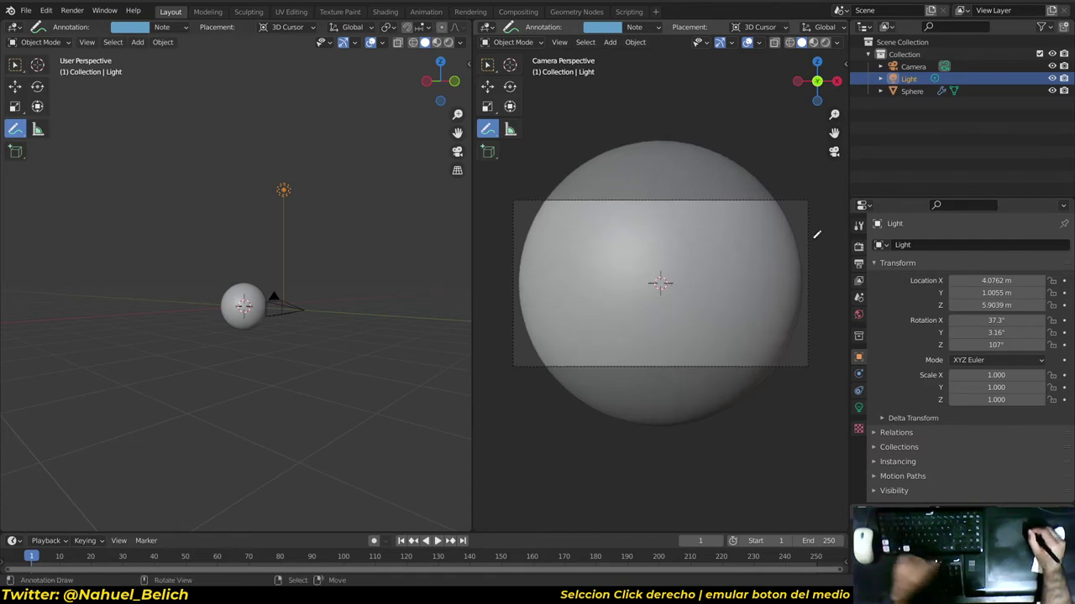
In Output Properties, set both Resolution X and Y to 512 px.
{"action": "left_click", "coordinate": [858, 264]}
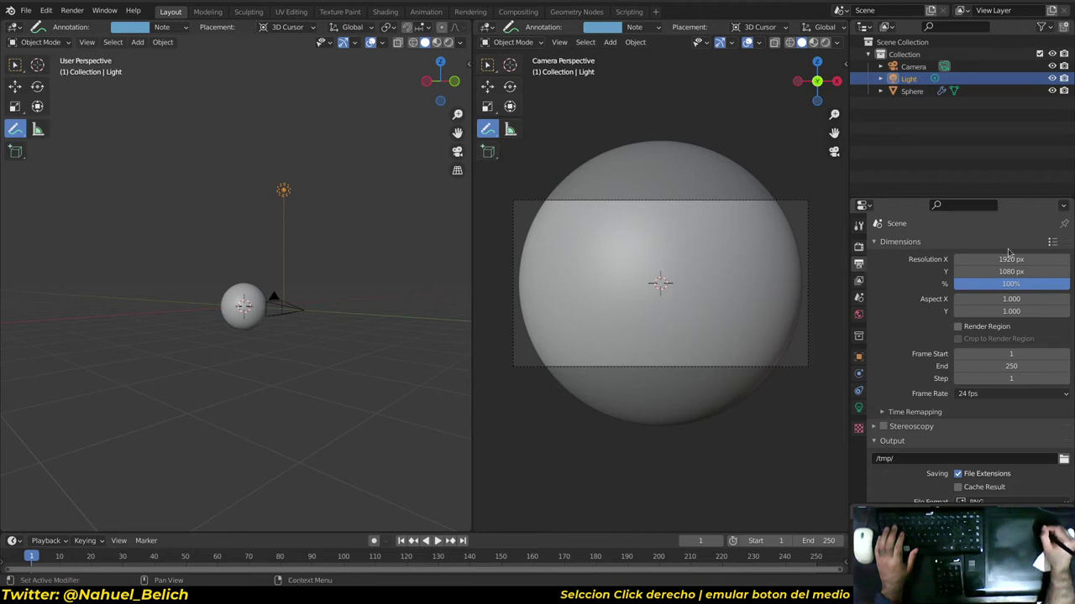
{"action": "left_click_drag", "start_coordinate": [1007, 259], "coordinate": [1000, 269]}
{"action": "key", "text": "Return"}
{"action": "type", "text": "512"}
{"action": "key", "text": "Return"}
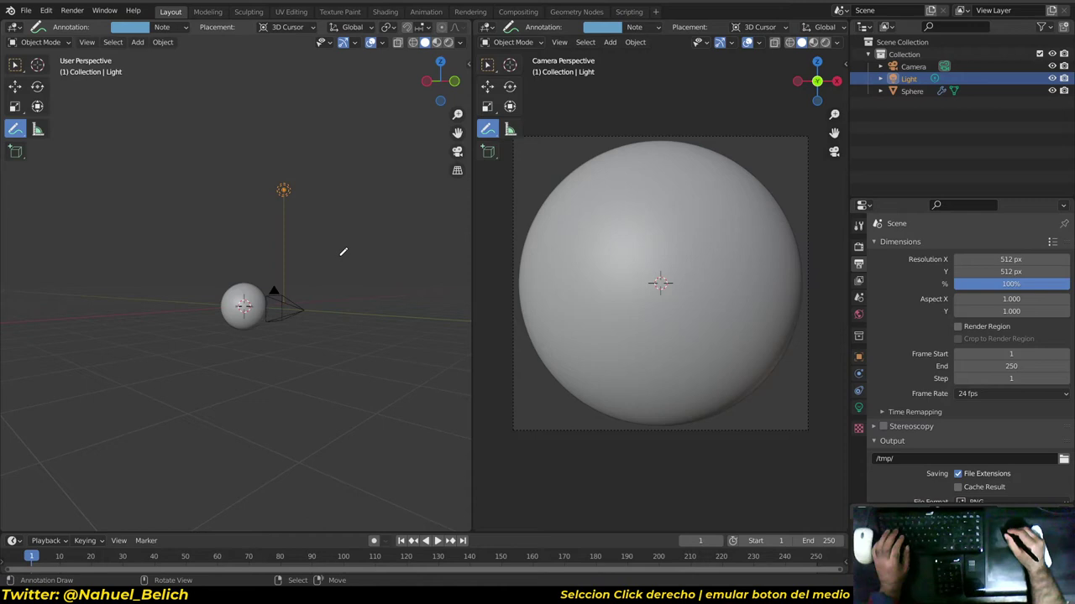
Leave annotation mode and select the camera.
{"action": "key", "text": "shift+space"}
{"action": "left_click", "coordinate": [294, 252]}
{"action": "mouse_move", "coordinate": [308, 227]}
{"action": "left_mouse_down", "text": "alt"}
{"action": "mouse_move", "coordinate": [344, 319]}
{"action": "mouse_move", "coordinate": [419, 288]}
{"action": "left_mouse_up", "text": "alt"}
{"action": "right_click", "coordinate": [340, 316]}
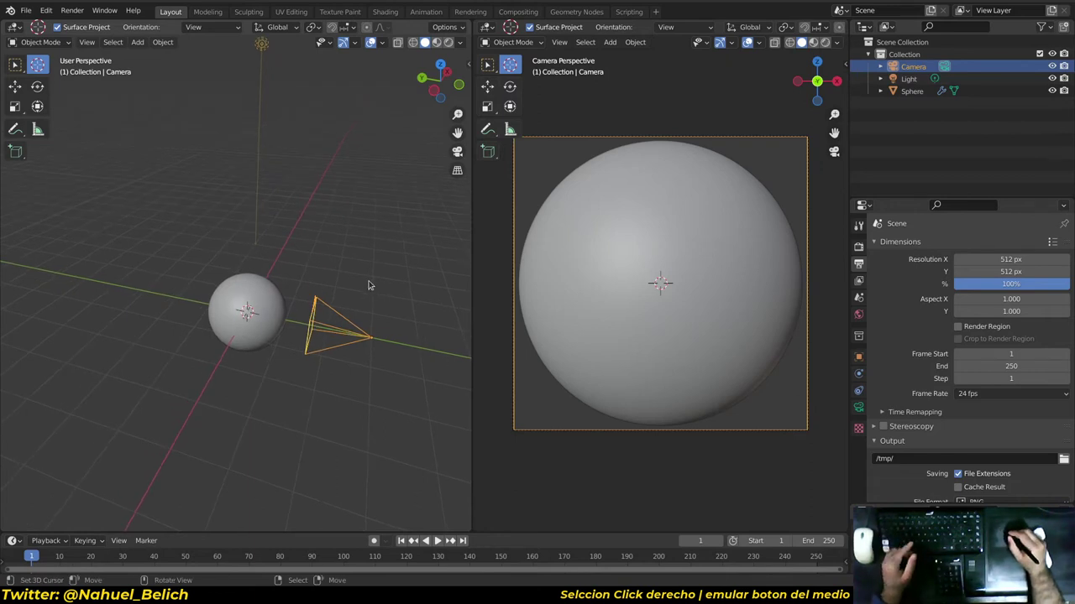
In Camera properties, set Lens Type to Orthographic and Orthographic Scale to 2.
{"action": "mouse_move", "coordinate": [360, 295]}
{"action": "left_mouse_down", "text": "alt"}
{"action": "mouse_move", "coordinate": [378, 407]}
{"action": "mouse_move", "coordinate": [348, 302]}
{"action": "mouse_move", "coordinate": [351, 313]}
{"action": "left_mouse_up", "text": "alt"}
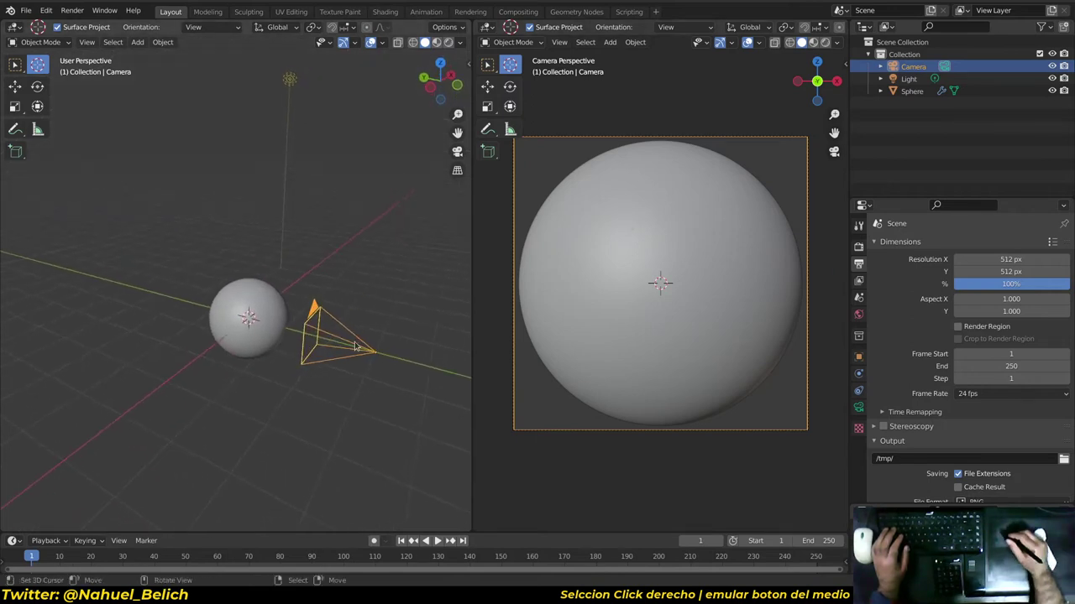
{"action": "left_click", "coordinate": [858, 408]}
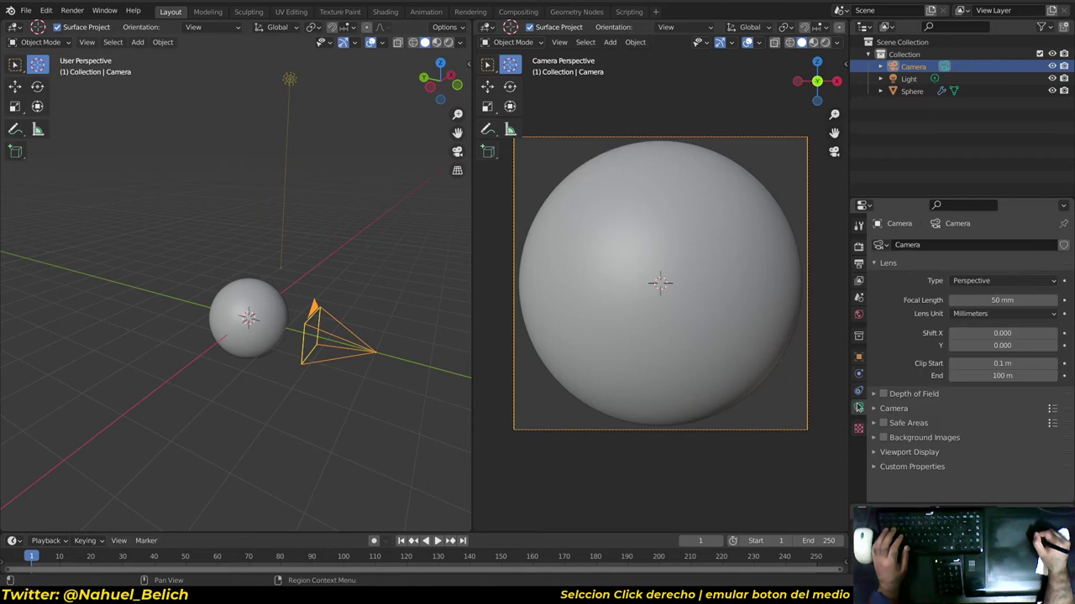
{"action": "left_click", "coordinate": [963, 282]}
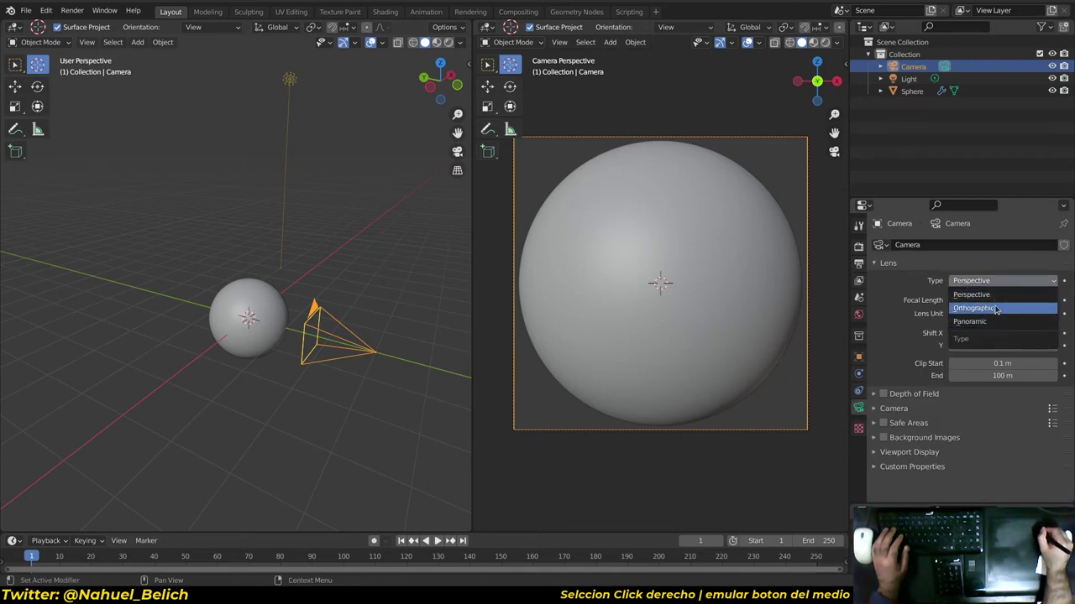
{"action": "left_click", "coordinate": [997, 311]}
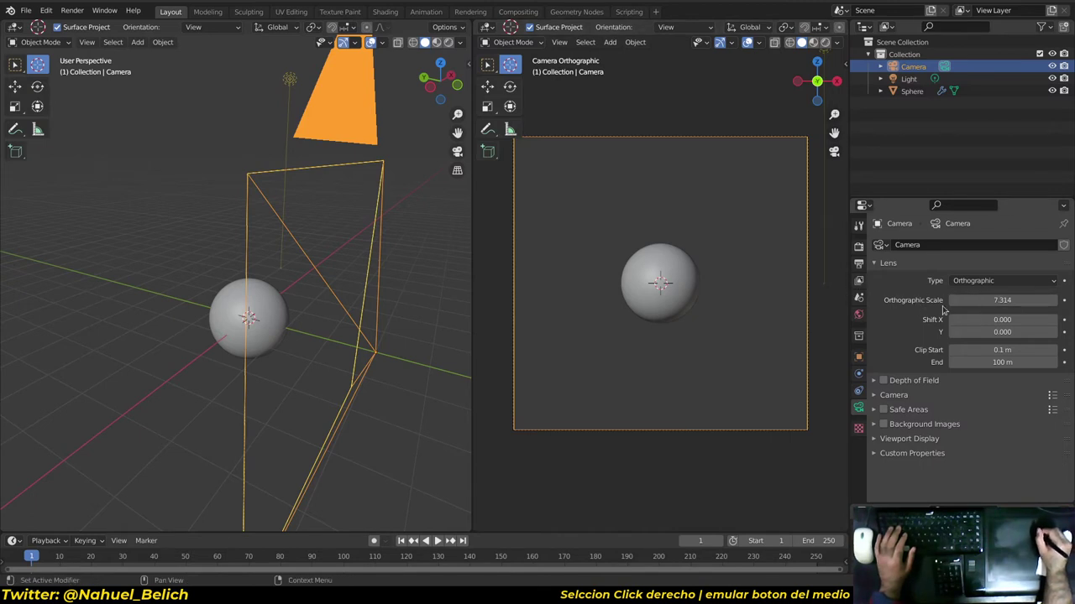
{"action": "type", "text": "2"}
{"action": "key", "text": "Return"}
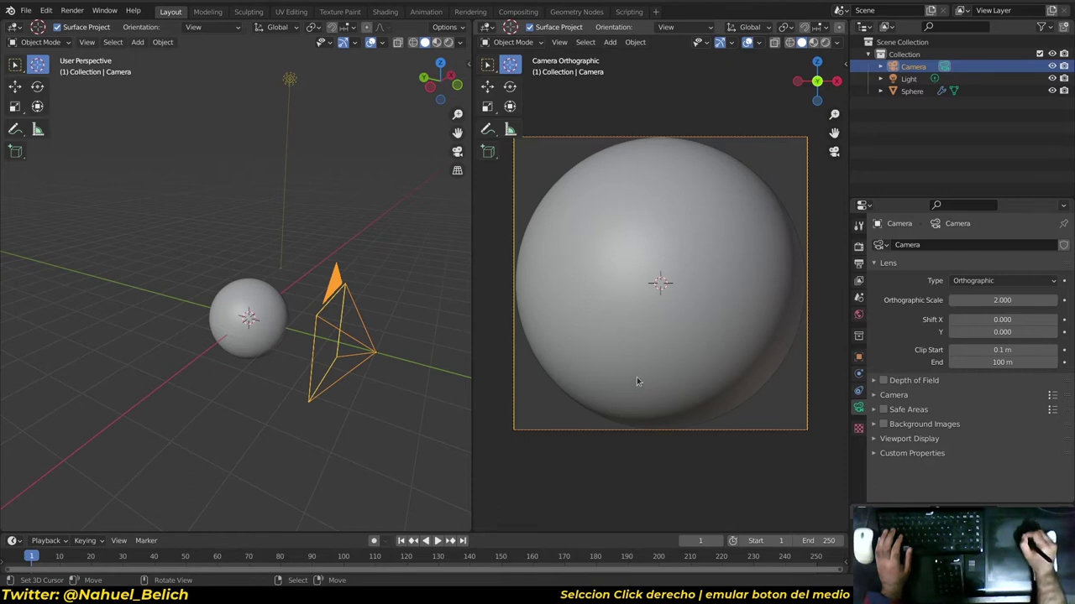
{"action": "left_click_drag", "start_coordinate": [364, 389], "coordinate": [411, 283], "text": "alt"}
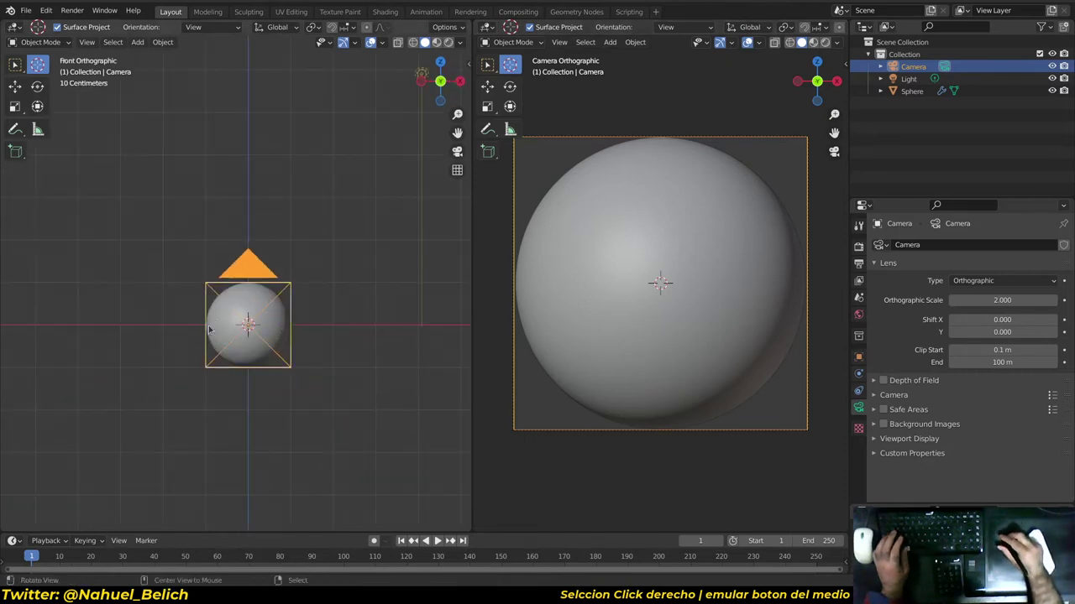
Set the sphere's Subdivision modifier to 3 levels for both viewport and render.
{"action": "scroll", "coordinate": [523, 278], "scroll_direction": "up", "scroll_amount": 1}
{"action": "scroll", "coordinate": [496, 260], "scroll_direction": "up", "scroll_amount": 2}
{"action": "scroll", "coordinate": [609, 288], "scroll_direction": "up", "scroll_amount": 2}
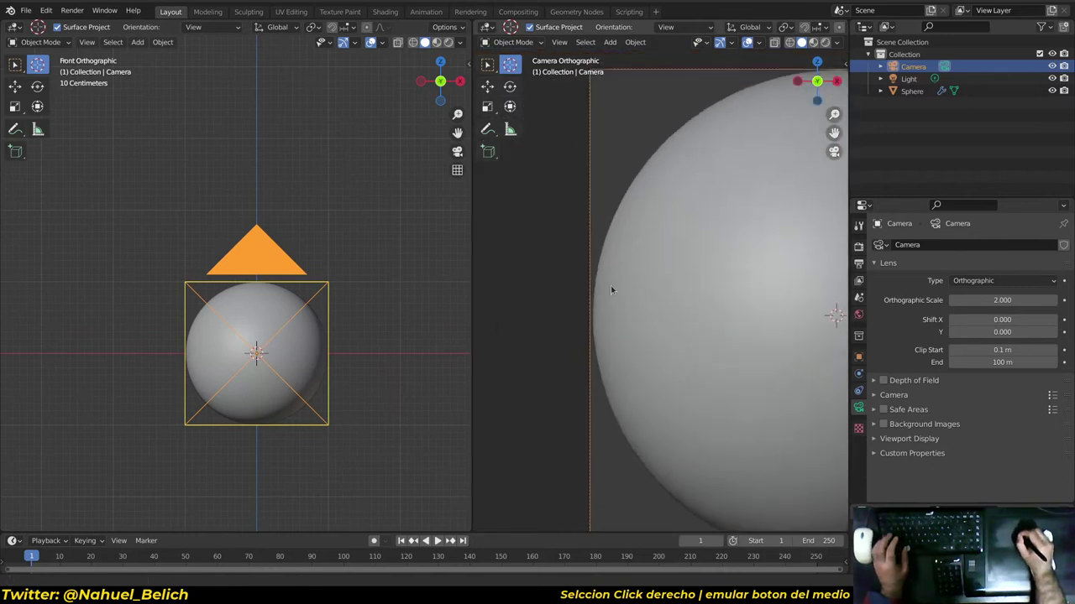
{"action": "scroll", "coordinate": [542, 338], "scroll_direction": "up", "scroll_amount": 2}
{"action": "right_click", "coordinate": [580, 306]}
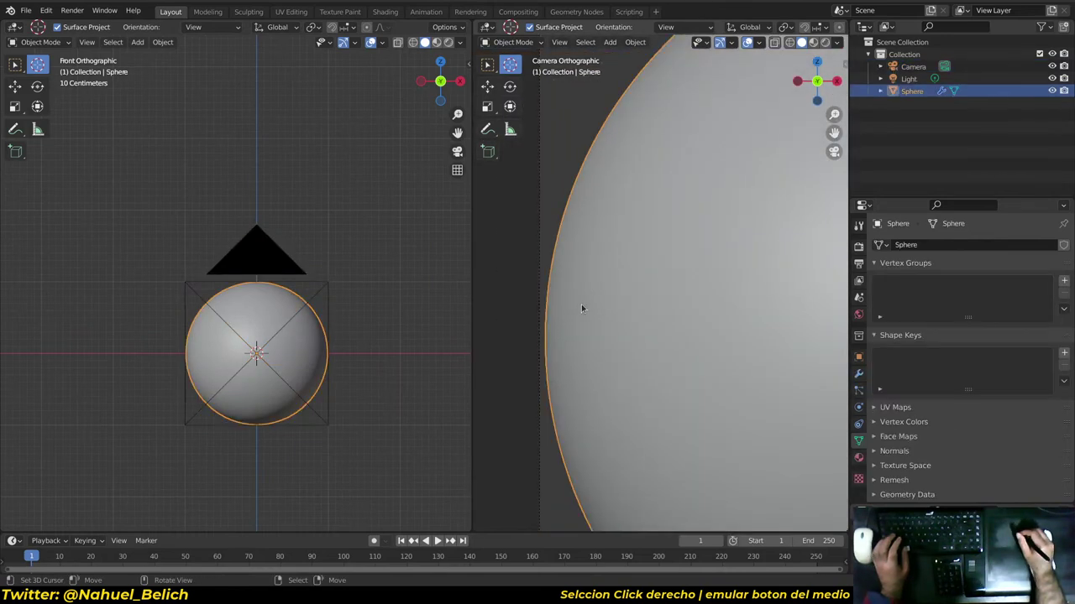
{"action": "left_click", "coordinate": [858, 375]}
{"action": "key", "text": "ctrl+0"}
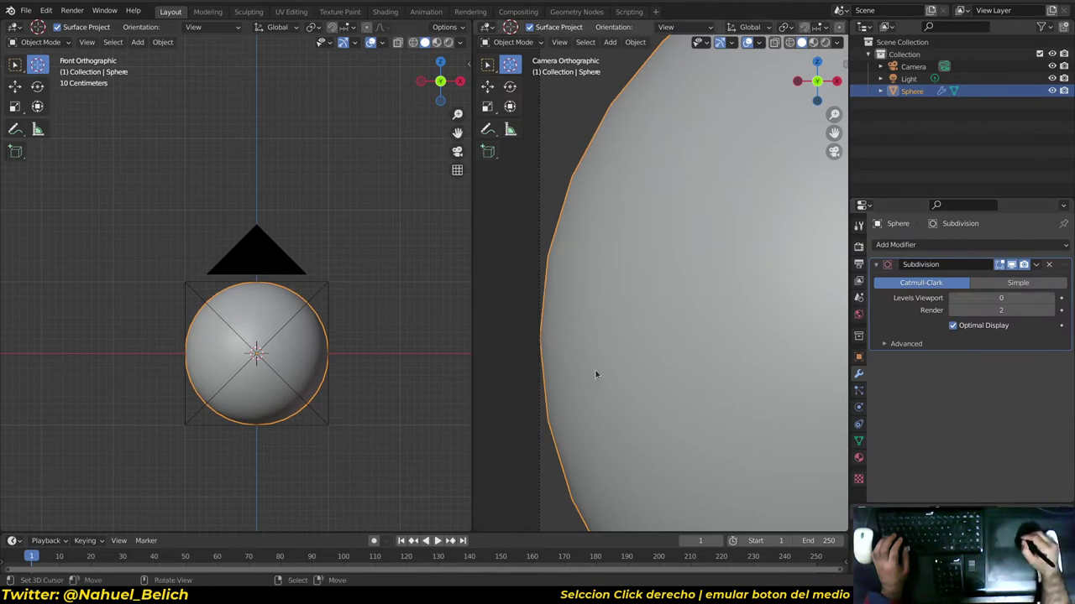
{"action": "left_click_drag", "start_coordinate": [974, 298], "coordinate": [1012, 298]}
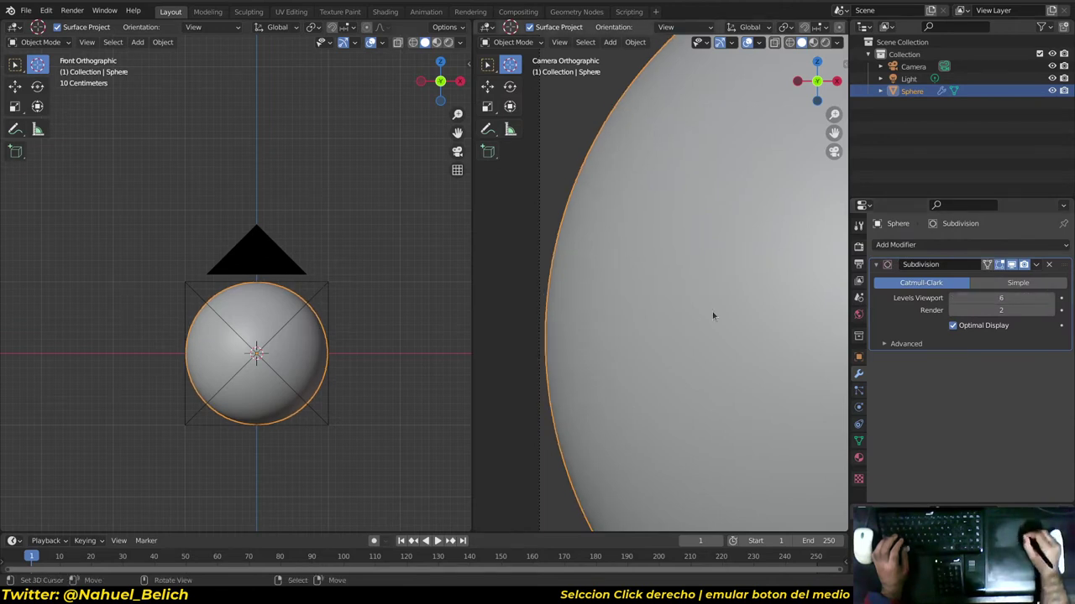
{"action": "left_click", "coordinate": [951, 298]}
{"action": "left_click", "coordinate": [951, 299]}
{"action": "left_click", "coordinate": [951, 298]}
{"action": "left_click", "coordinate": [951, 299]}
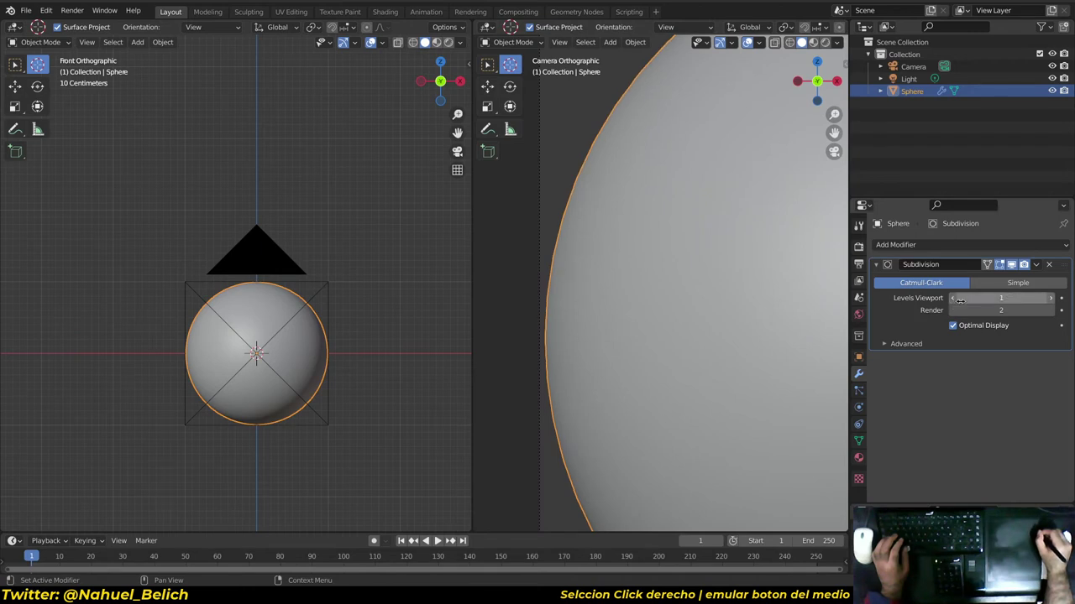
{"action": "left_click", "coordinate": [1051, 298]}
{"action": "left_click", "coordinate": [1050, 298]}
{"action": "left_click", "coordinate": [1050, 311]}
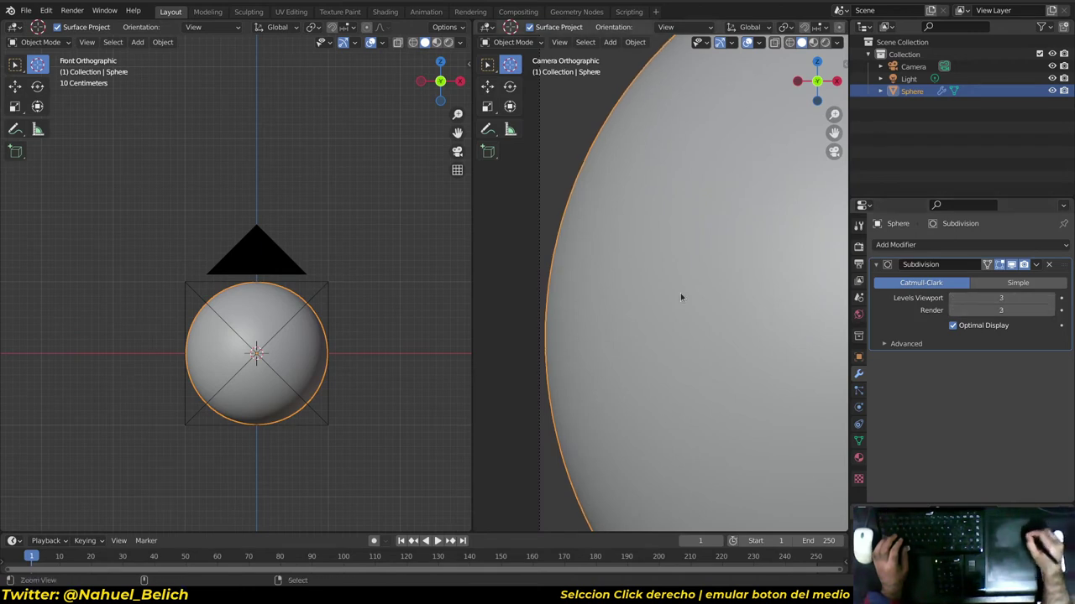
Scale the sphere's mesh up very slightly in Edit Mode, then return to Object Mode.
{"action": "key", "text": "ctrl+Tab"}
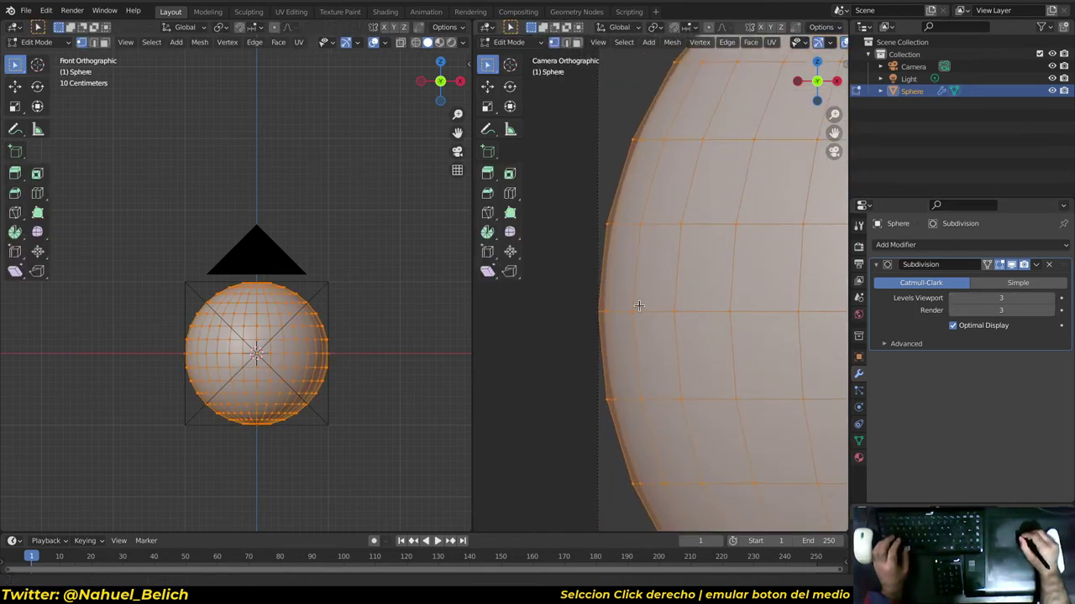
{"action": "scroll", "coordinate": [639, 306], "scroll_direction": "up", "scroll_amount": 3}
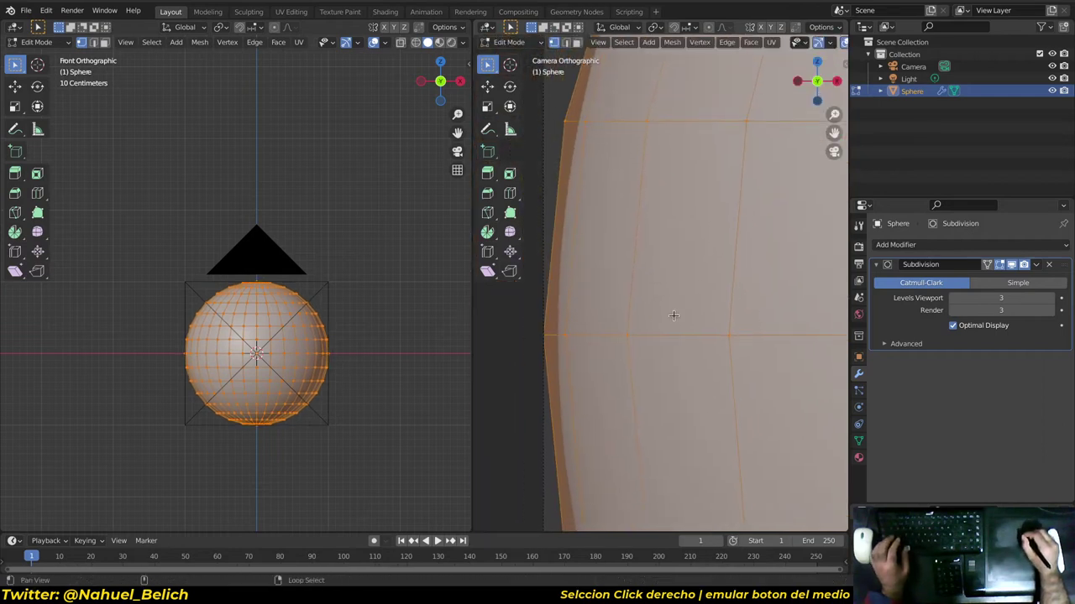
{"action": "key", "text": "s"}
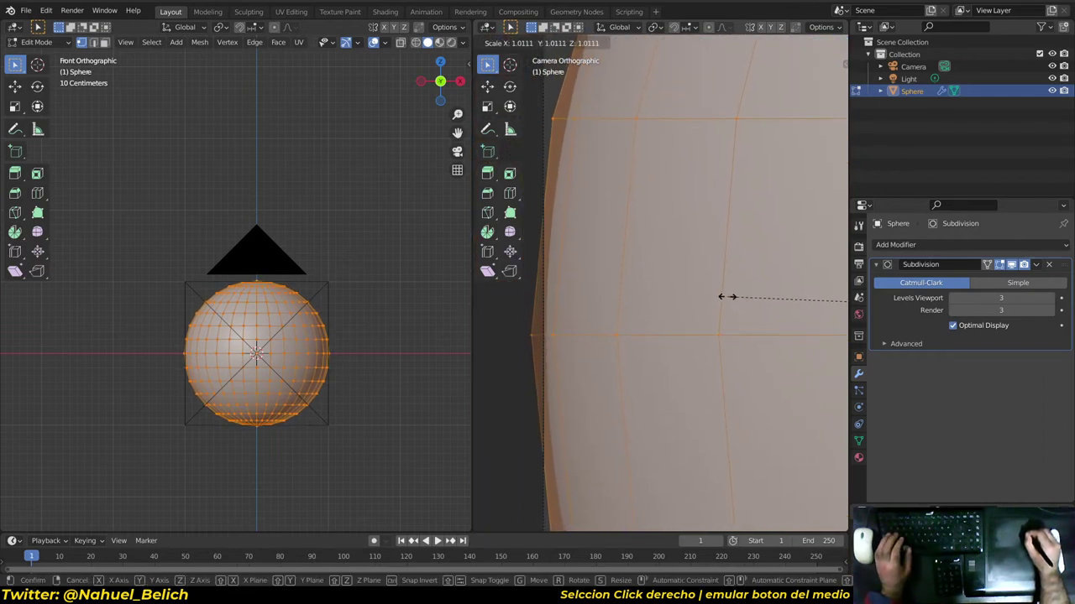
{"action": "key", "text": "Escape"}
{"action": "key", "text": "Tab"}
{"action": "scroll", "coordinate": [669, 232], "scroll_direction": "down", "scroll_amount": 4}
{"action": "scroll", "coordinate": [683, 297], "scroll_direction": "down", "scroll_amount": 3}
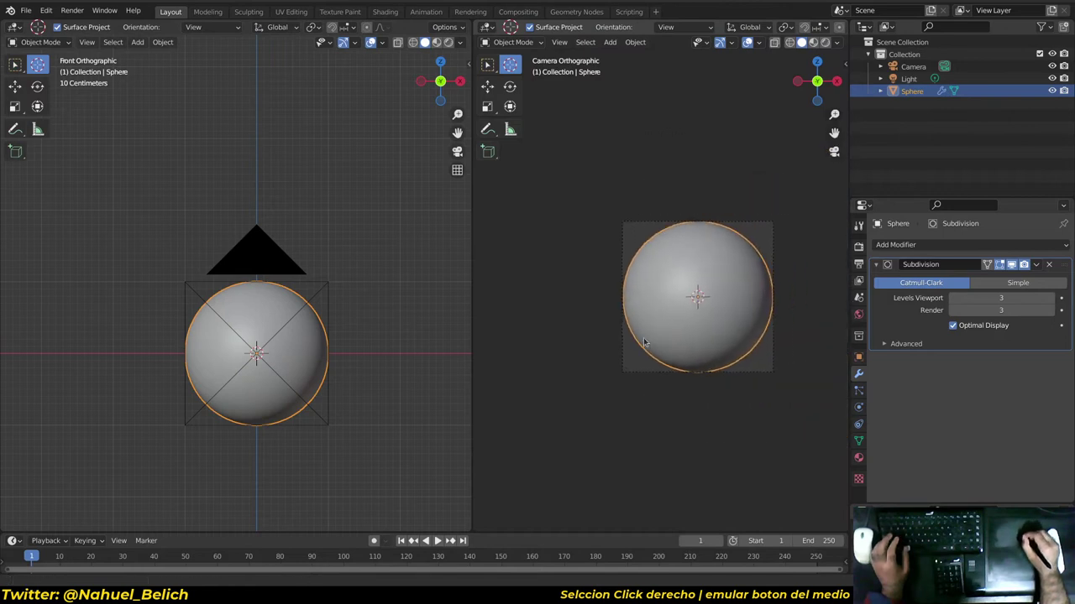
{"action": "scroll", "coordinate": [645, 342], "scroll_direction": "up", "scroll_amount": 2}
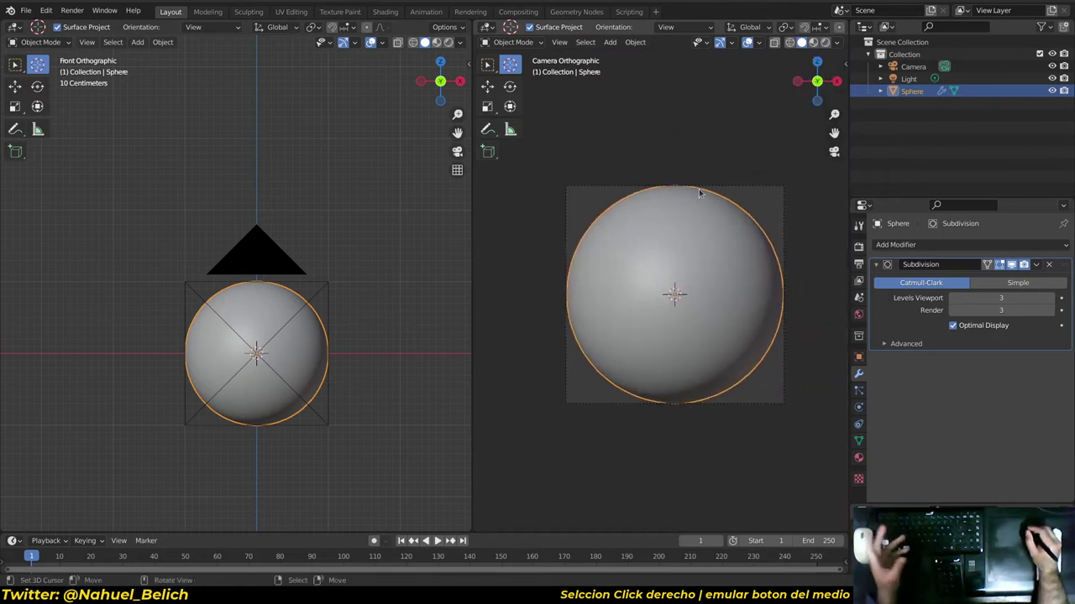
Switch the camera view to Rendered shading and set the world colour to black.
{"action": "left_click", "coordinate": [825, 42]}
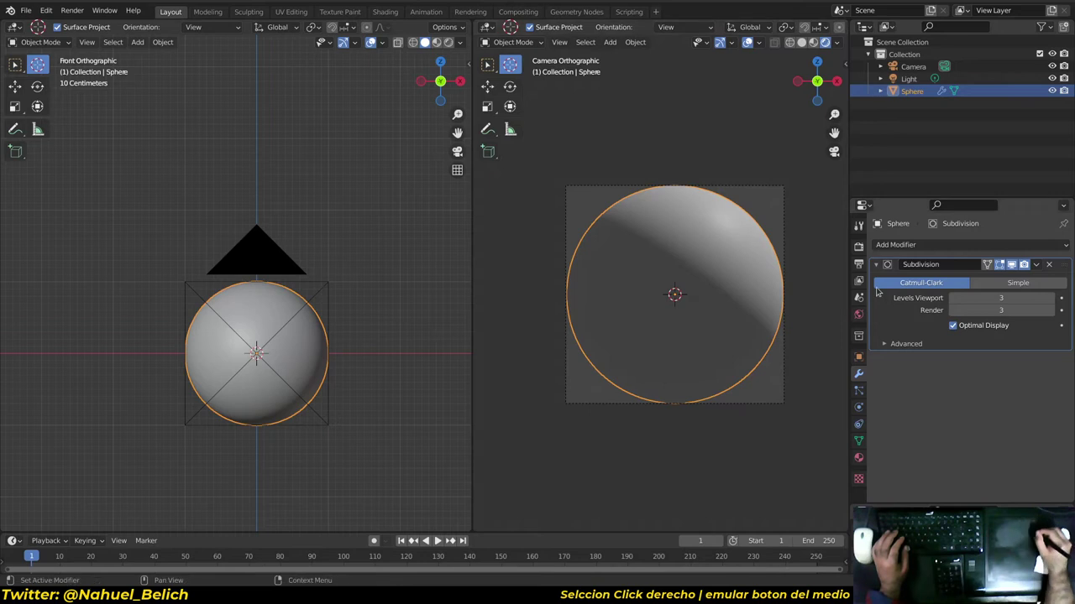
{"action": "left_click", "coordinate": [858, 315]}
{"action": "left_click", "coordinate": [993, 324]}
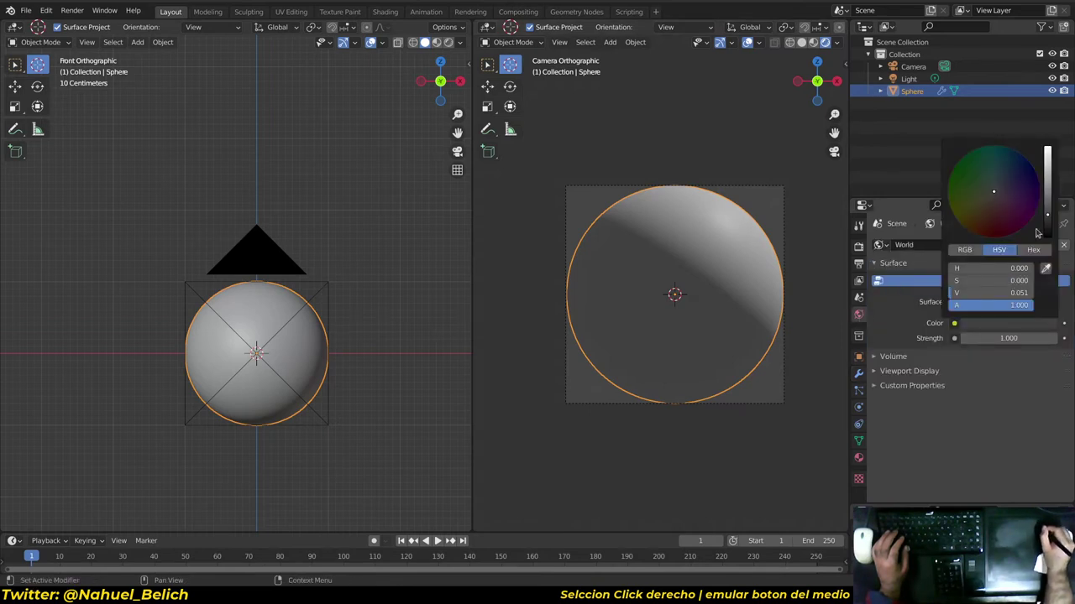
{"action": "left_click_drag", "start_coordinate": [1047, 222], "coordinate": [1053, 252]}
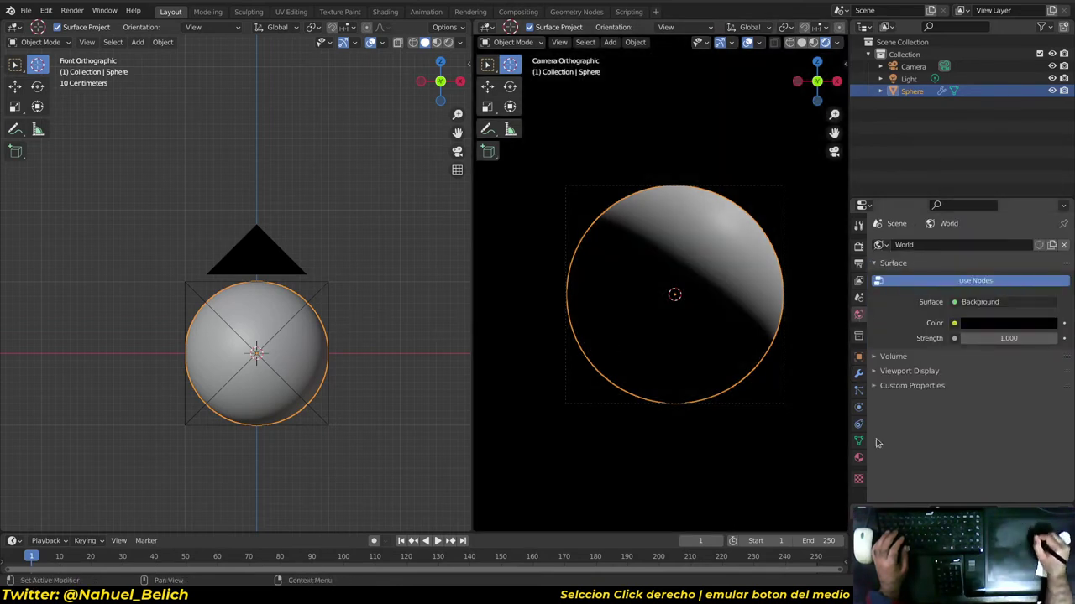
Give the sphere a new material with a lilac-purple base colour (H 0.741, S 0.612, V 0.800).
{"action": "left_click", "coordinate": [859, 457]}
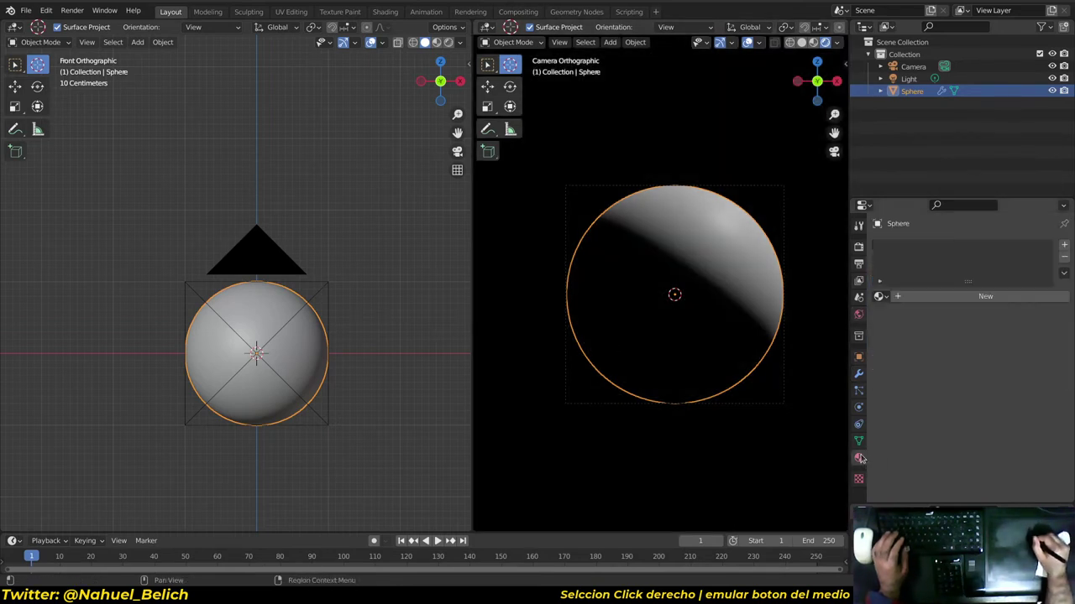
{"action": "left_click", "coordinate": [966, 297]}
{"action": "left_click", "coordinate": [1005, 419]}
{"action": "left_click_drag", "start_coordinate": [1026, 283], "coordinate": [1009, 288]}
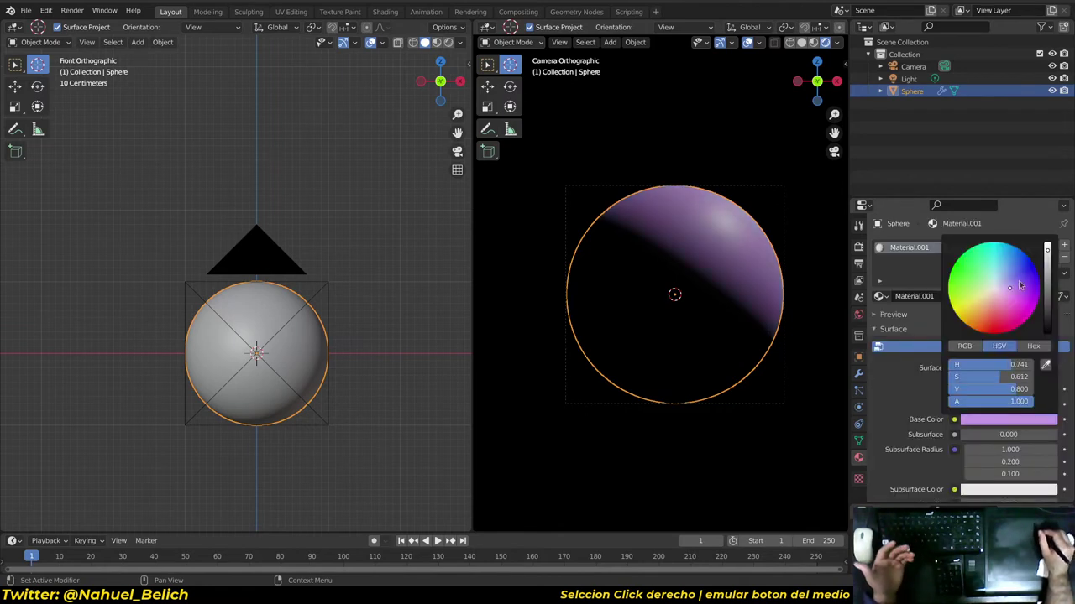
{"action": "left_click_drag", "start_coordinate": [348, 288], "coordinate": [348, 302], "text": "alt"}
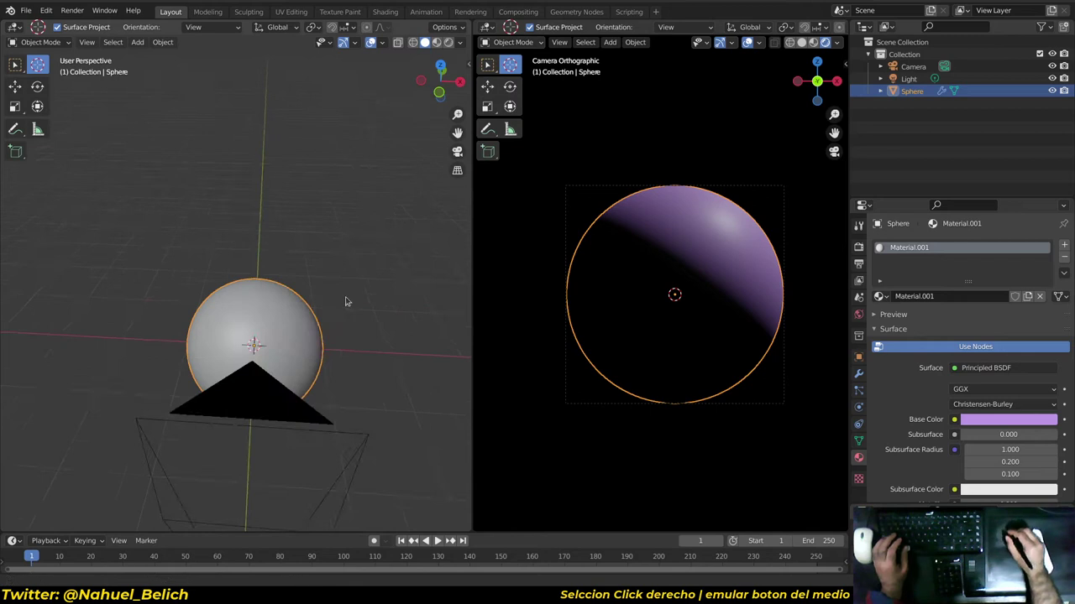
{"action": "scroll", "coordinate": [361, 252], "scroll_direction": "down", "scroll_amount": 4}
Duplicate the light twice and place the copies, Light.001 and Light.002, around the sphere.
{"action": "right_click", "coordinate": [316, 183]}
{"action": "key", "text": "shift+d"}
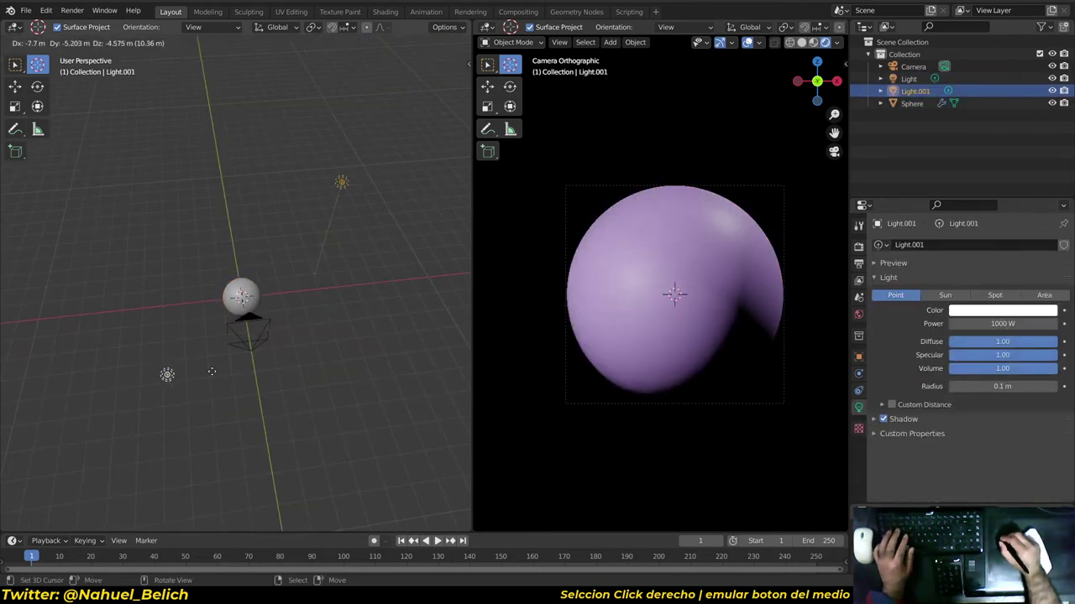
{"action": "left_click", "coordinate": [213, 403]}
{"action": "left_click_drag", "start_coordinate": [213, 403], "coordinate": [287, 353], "text": "alt"}
{"action": "key", "text": "shift+d"}
{"action": "left_click", "coordinate": [395, 336]}
{"action": "mouse_move", "coordinate": [394, 336]}
{"action": "left_mouse_down", "text": "alt"}
{"action": "mouse_move", "coordinate": [269, 357]}
{"action": "mouse_move", "coordinate": [358, 356]}
{"action": "left_mouse_up", "text": "alt"}
{"action": "key", "text": "g"}
{"action": "left_click", "coordinate": [284, 364]}
{"action": "key", "text": "g"}
{"action": "left_click", "coordinate": [264, 353]}
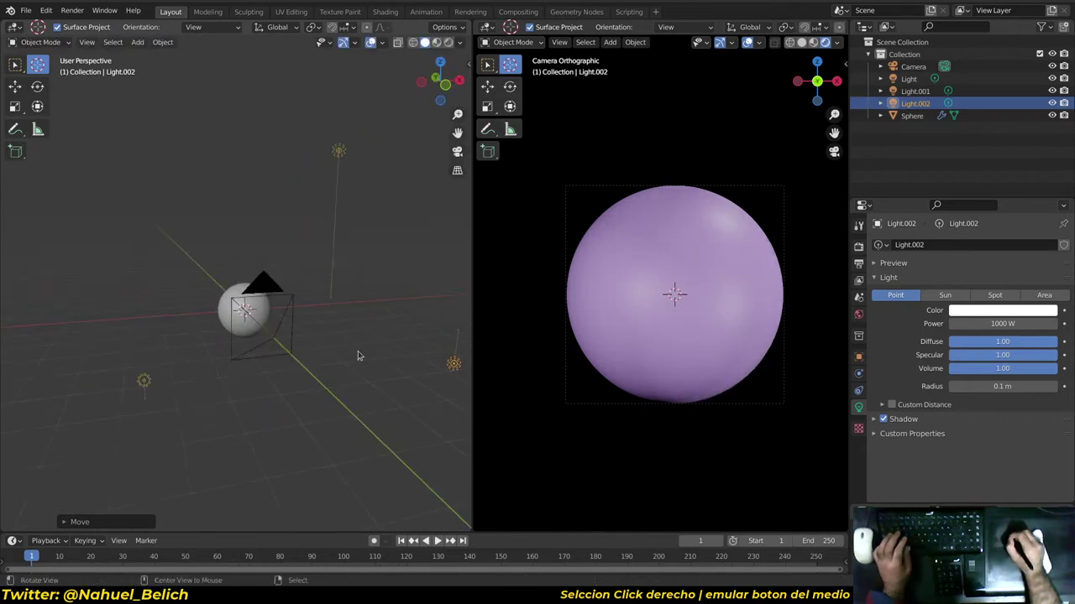
Change Light.001's type to Area, then check the scene from a new angle.
{"action": "right_click", "coordinate": [143, 385]}
{"action": "left_click_drag", "start_coordinate": [72, 367], "coordinate": [168, 408], "text": "alt"}
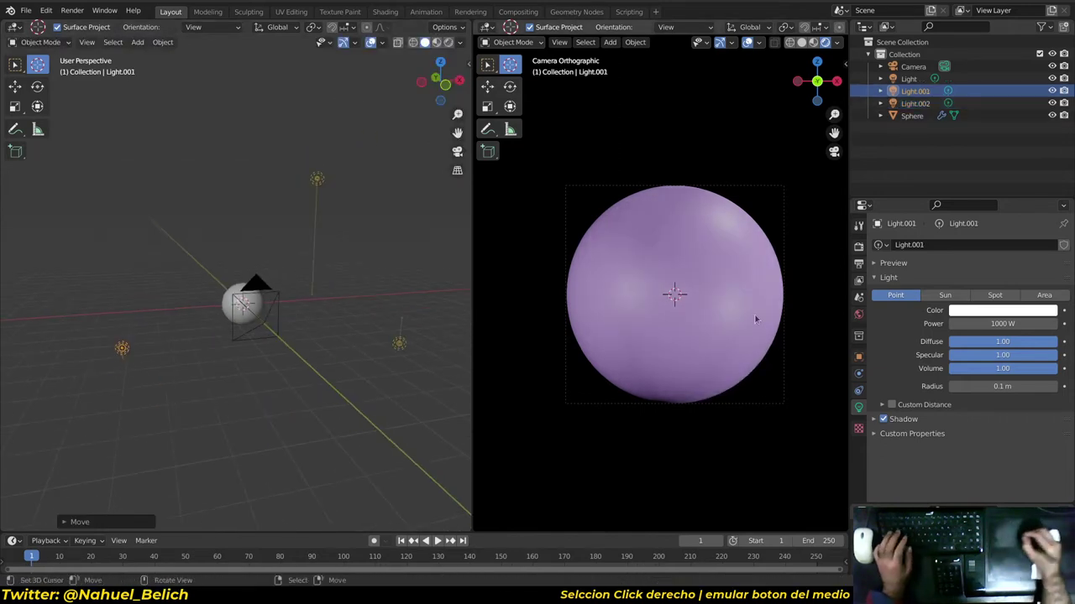
{"action": "left_click", "coordinate": [1043, 295]}
{"action": "mouse_move", "coordinate": [226, 434]}
{"action": "left_mouse_down", "text": "alt"}
{"action": "mouse_move", "coordinate": [232, 409]}
{"action": "mouse_move", "coordinate": [328, 301]}
{"action": "left_mouse_up", "text": "alt"}
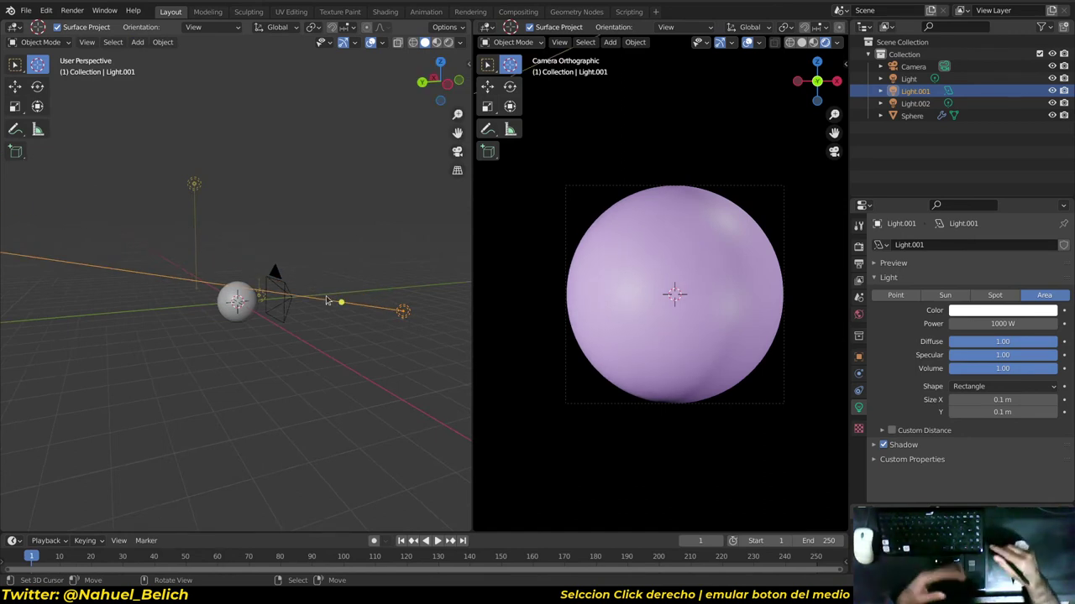
{"action": "mouse_move", "coordinate": [327, 301]}
{"action": "left_mouse_down", "text": "alt"}
{"action": "mouse_move", "coordinate": [289, 340]}
{"action": "mouse_move", "coordinate": [317, 300]}
{"action": "mouse_move", "coordinate": [264, 334]}
{"action": "left_mouse_up", "text": "alt"}
{"action": "right_click", "coordinate": [289, 340]}
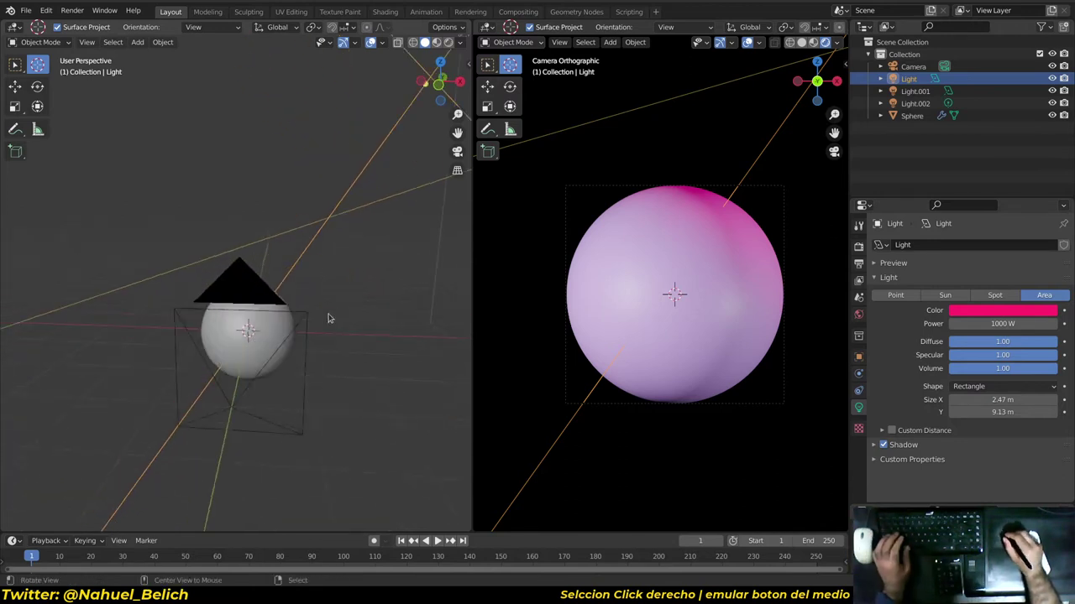
{"action": "right_click", "coordinate": [265, 334]}
Raise the sphere material's Specular to 0.908 and Clearcoat to 1.000 for a glossier sheen.
{"action": "scroll", "coordinate": [1007, 361], "scroll_direction": "down", "scroll_amount": 3}
{"action": "scroll", "coordinate": [1012, 363], "scroll_direction": "down", "scroll_amount": 2}
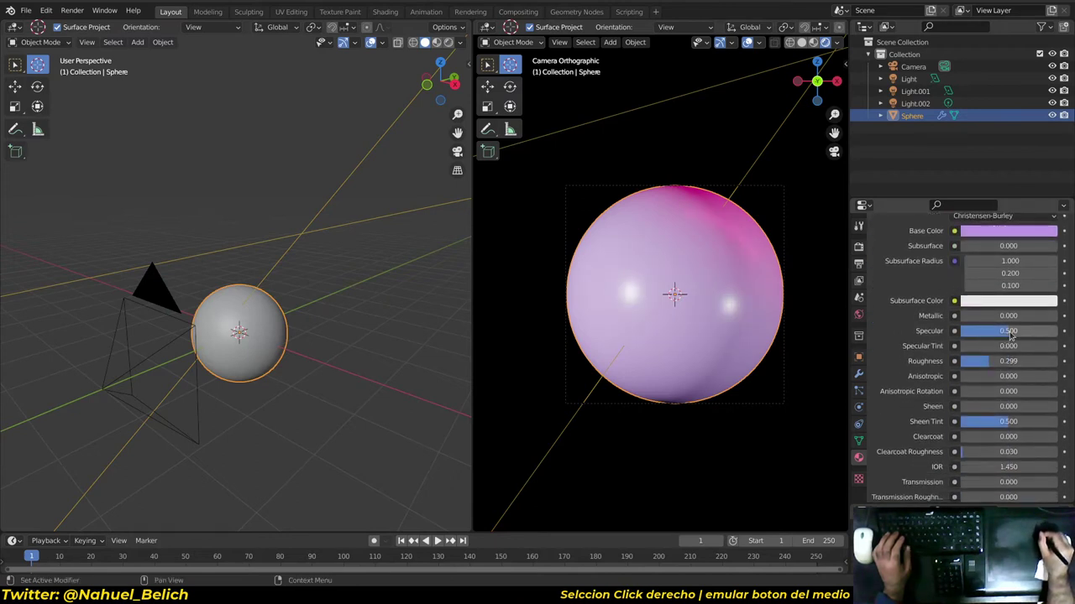
{"action": "left_click_drag", "start_coordinate": [1035, 336], "coordinate": [1053, 336]}
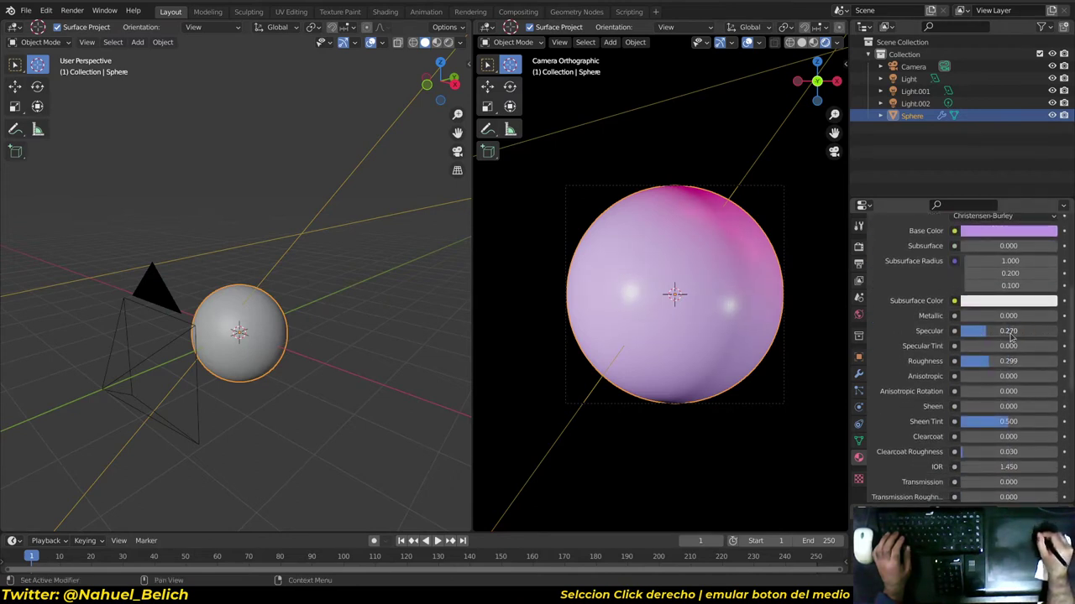
{"action": "scroll", "coordinate": [1008, 336], "scroll_direction": "down", "scroll_amount": 3}
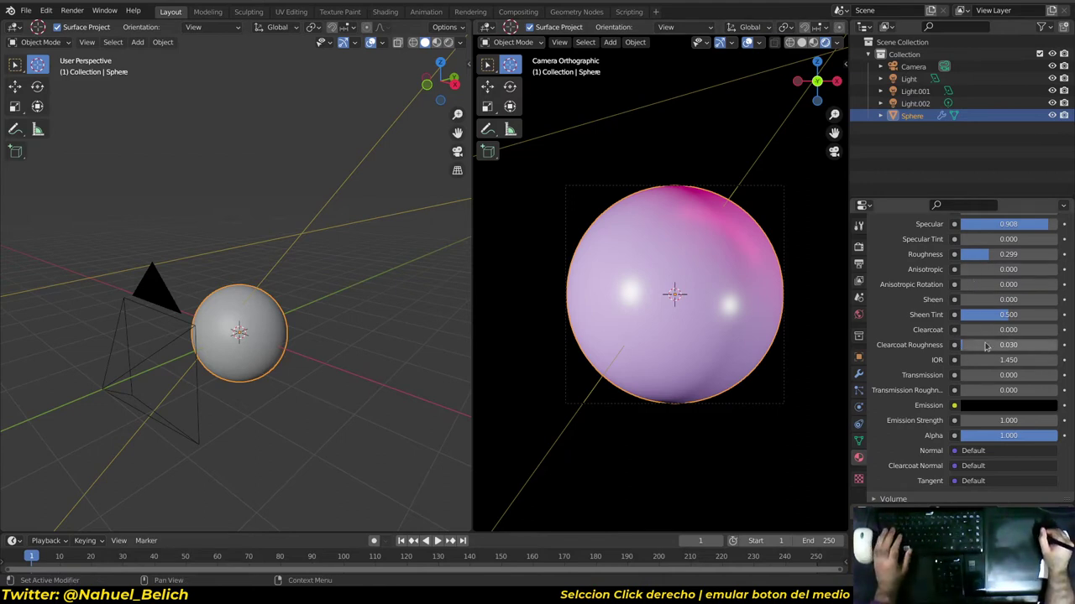
{"action": "mouse_move", "coordinate": [975, 345]}
{"action": "left_mouse_down"}
{"action": "mouse_move", "coordinate": [1056, 345]}
{"action": "mouse_move", "coordinate": [959, 346]}
{"action": "mouse_move", "coordinate": [1060, 330]}
{"action": "left_mouse_up"}
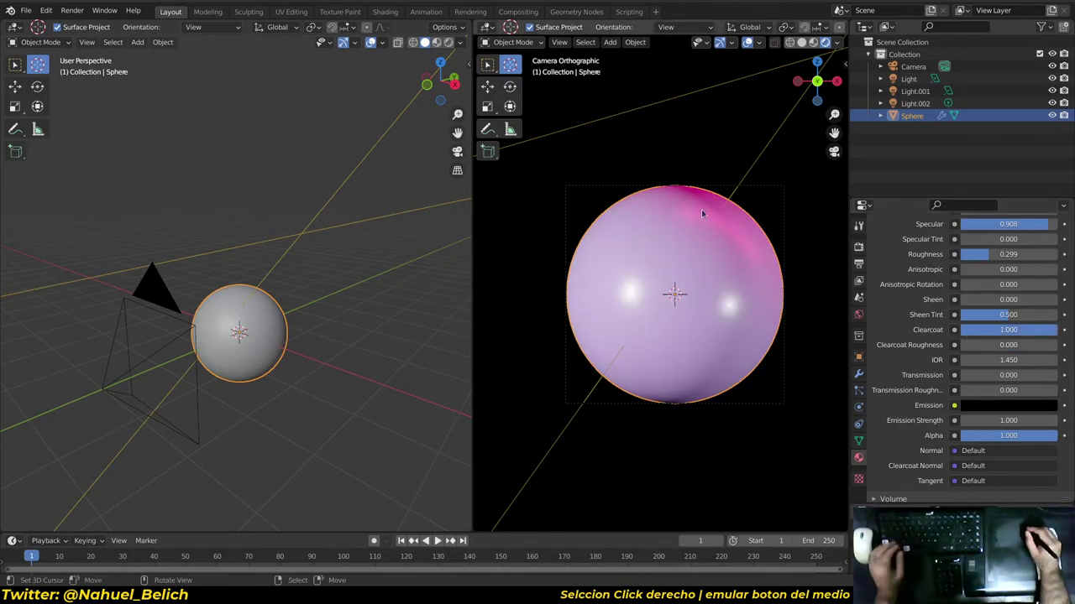
{"action": "scroll", "coordinate": [687, 314], "scroll_direction": "up", "scroll_amount": 2}
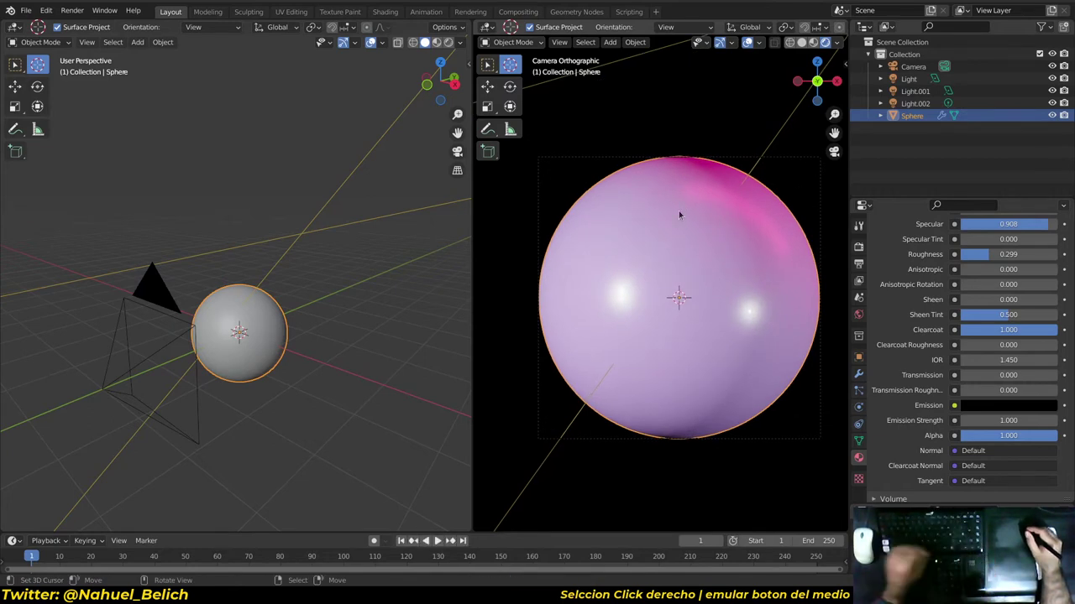
Turn the camera view into an Image Editor showing the Render Result.
{"action": "key", "text": "shift+F10"}
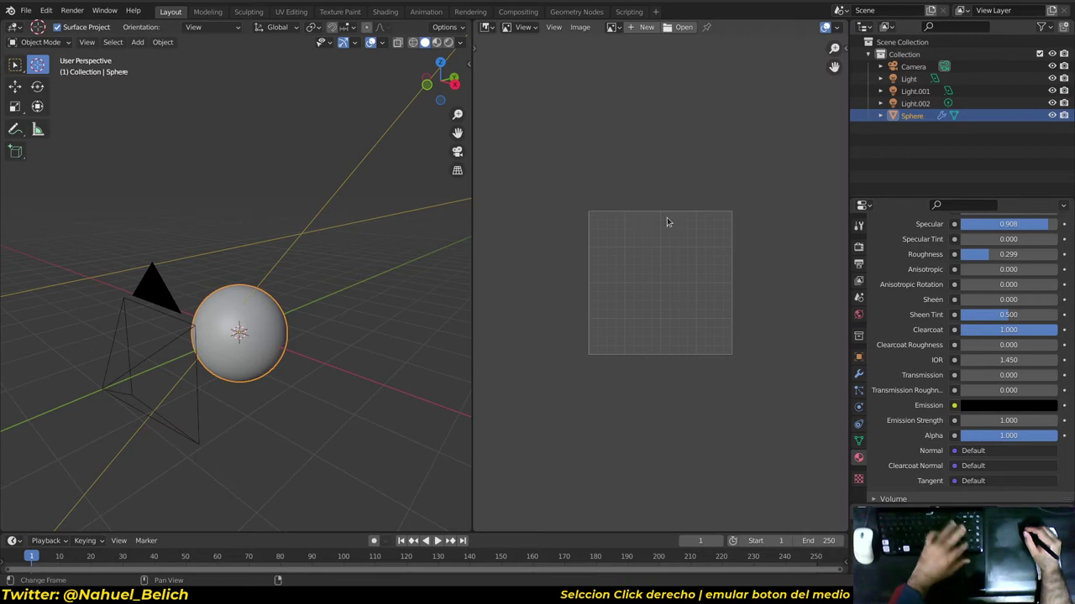
{"action": "left_click", "coordinate": [611, 27]}
{"action": "left_click", "coordinate": [630, 46]}
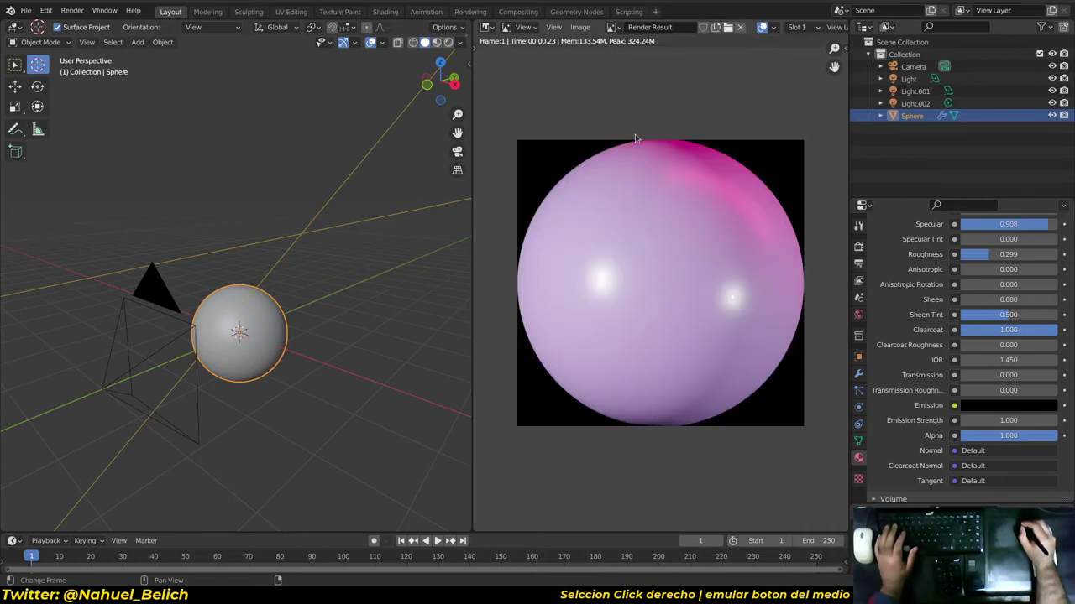
Save the render as Matcaptutosimple.png, a 16-bit RGBA PNG.
{"action": "left_click", "coordinate": [579, 27]}
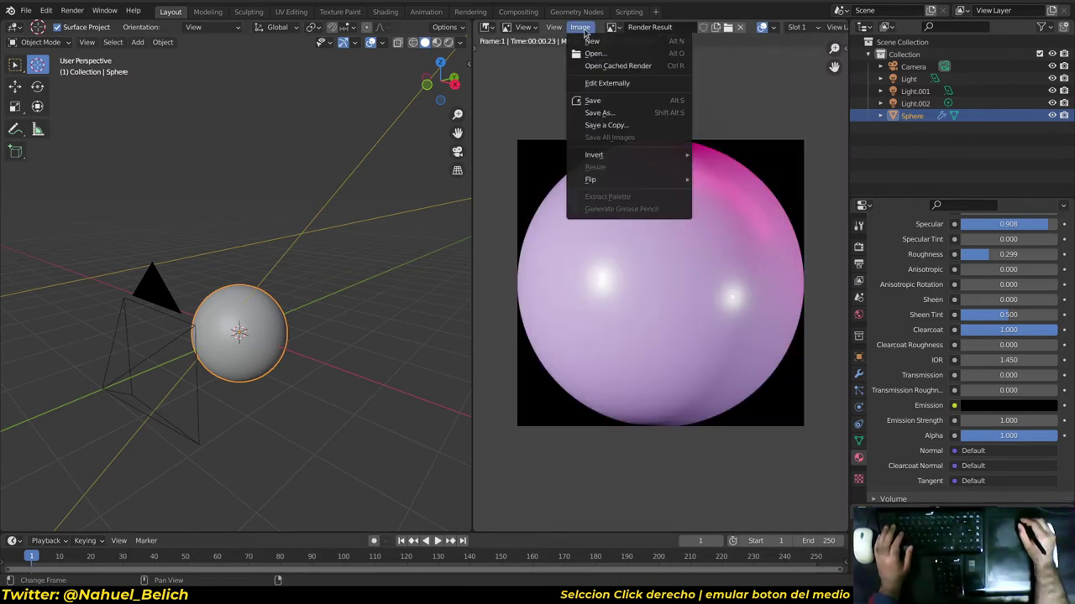
{"action": "left_click", "coordinate": [613, 116]}
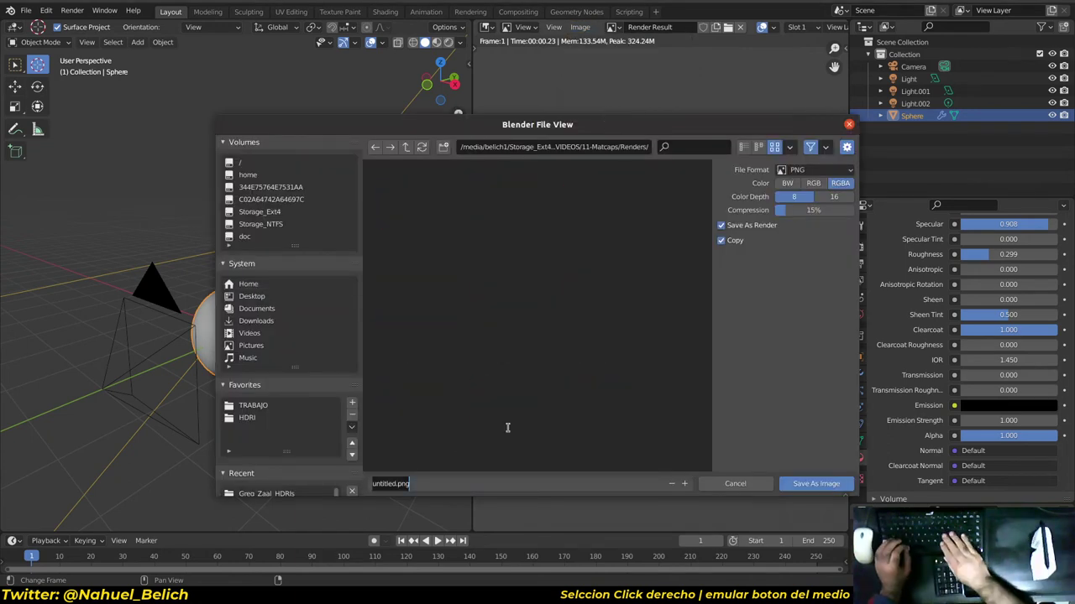
{"action": "type", "text": "Matcaptutosimple"}
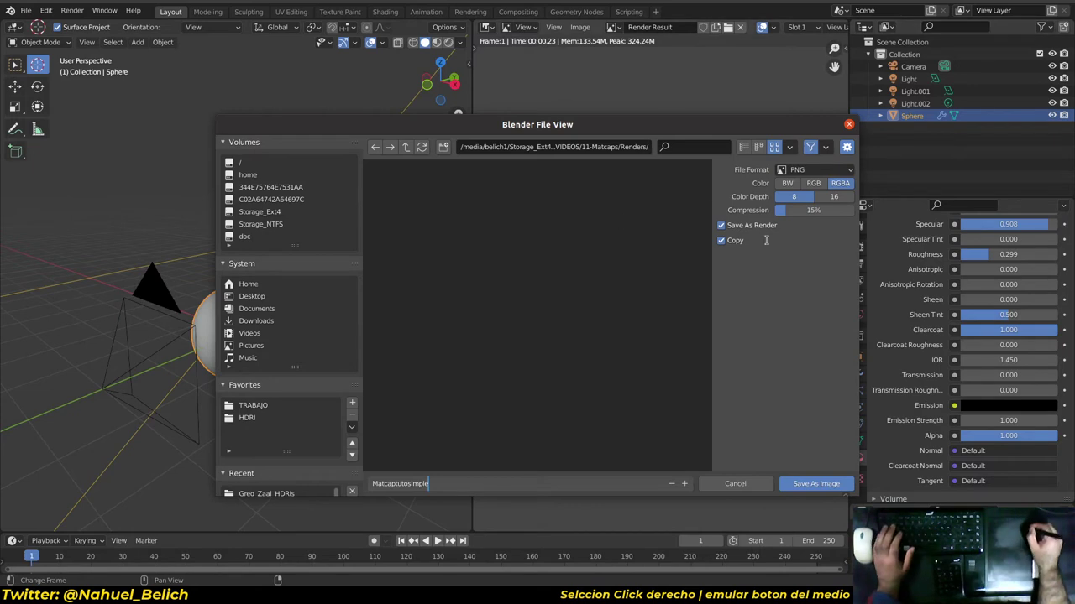
{"action": "key", "text": "Return"}
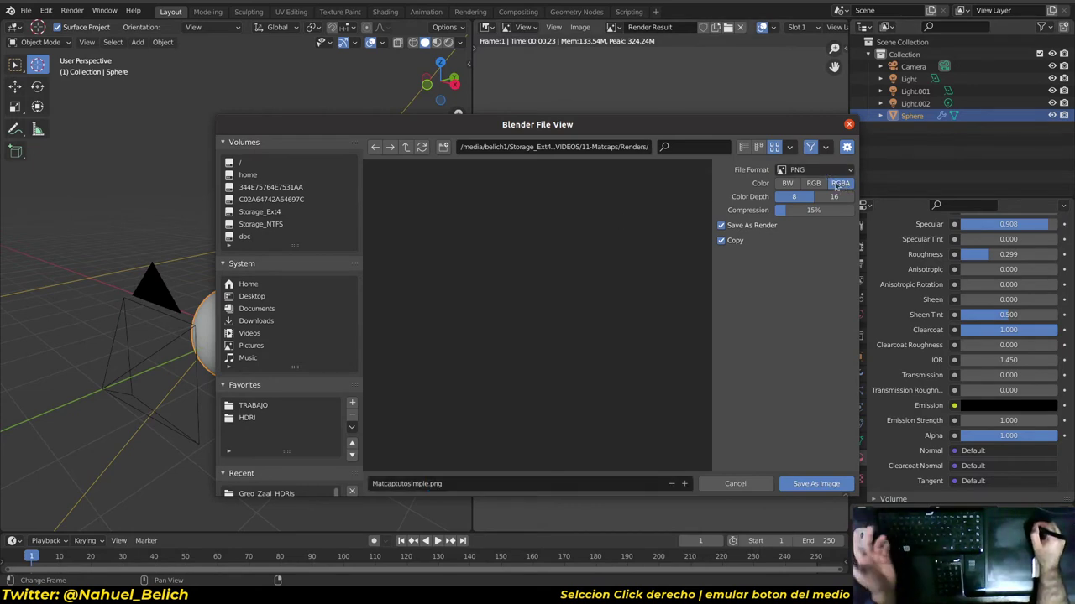
{"action": "left_click", "coordinate": [832, 198]}
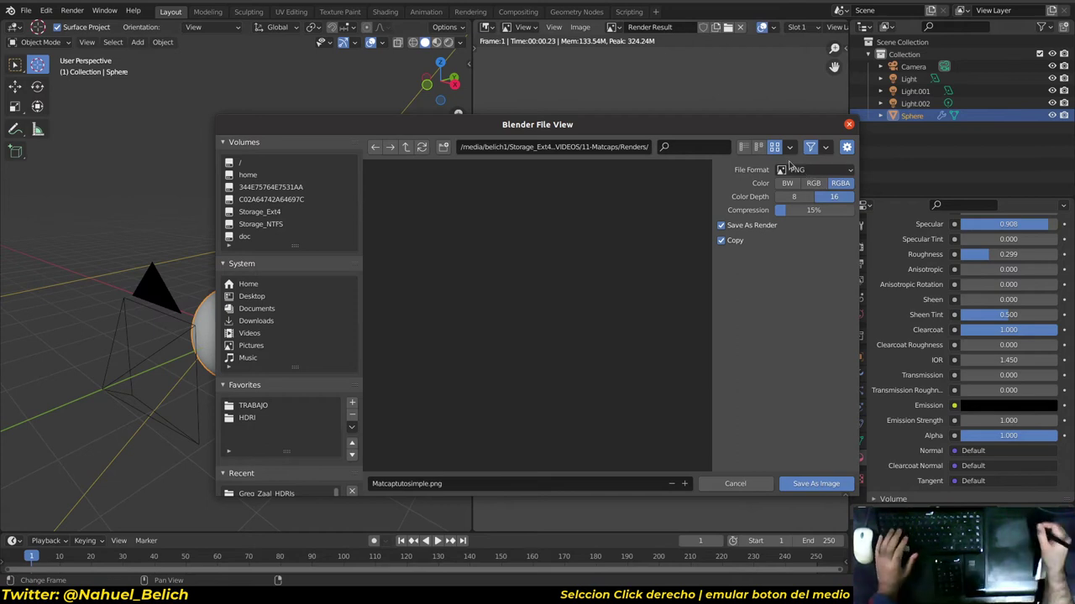
{"action": "left_click", "coordinate": [811, 485]}
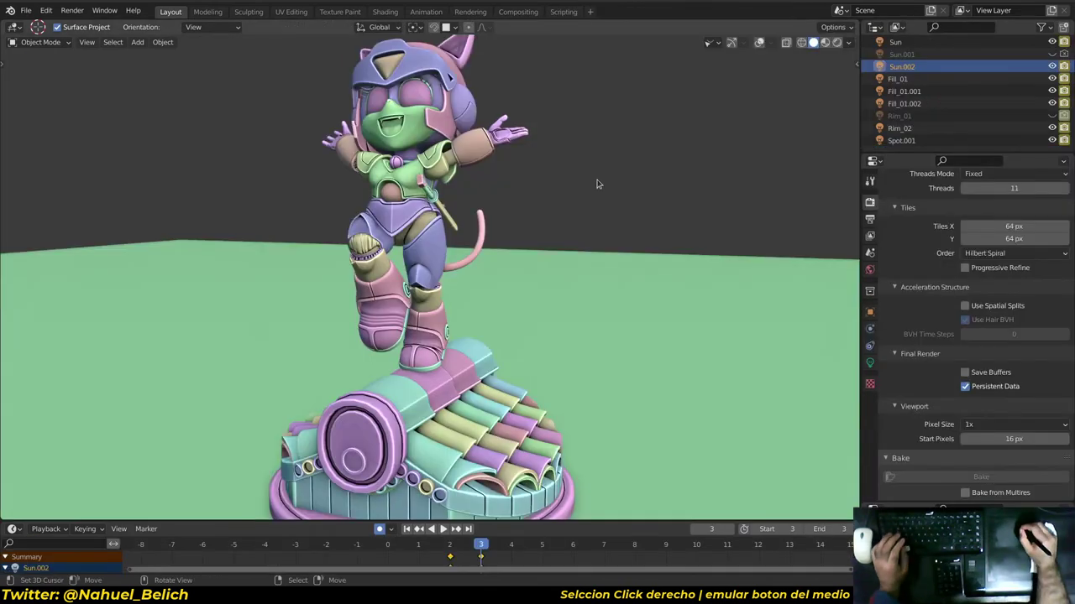
Switch the viewport lighting to MatCap and choose a brighter white MatCap.
{"action": "scroll", "coordinate": [734, 99], "scroll_direction": "down", "scroll_amount": 2}
{"action": "left_click", "coordinate": [848, 42]}
{"action": "left_click", "coordinate": [837, 101]}
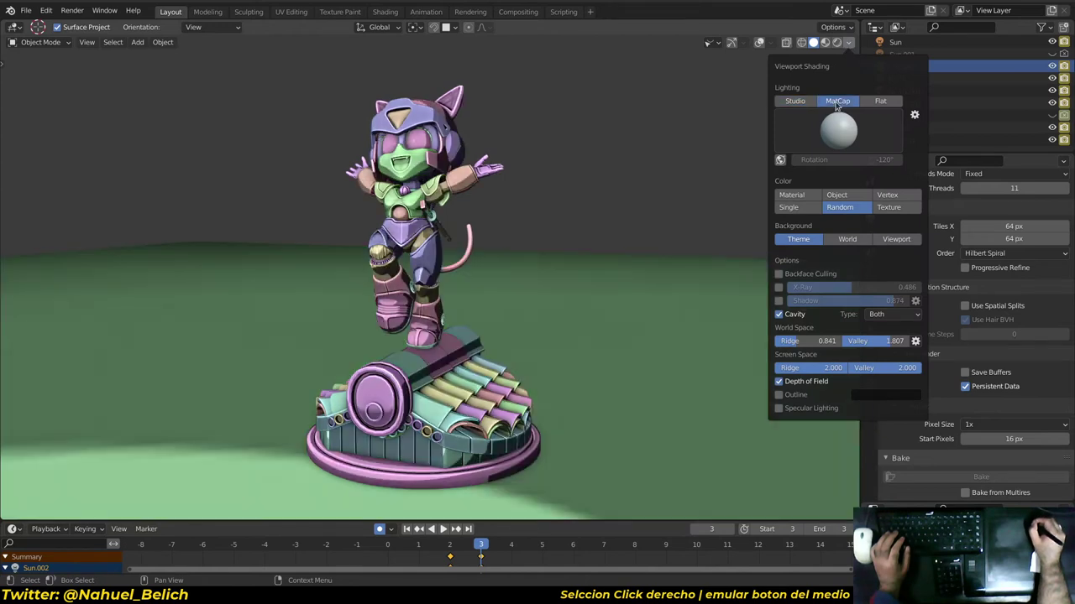
{"action": "left_click", "coordinate": [837, 128]}
{"action": "left_click", "coordinate": [879, 174]}
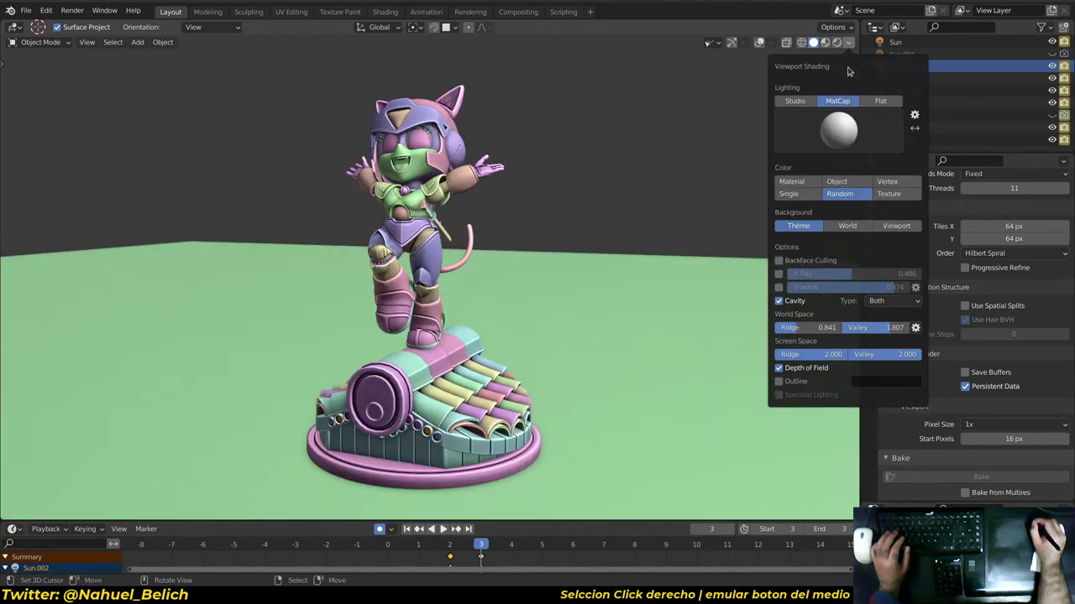
Install Matcaptutosimple.png from the Renders folder as a custom MatCap in Preferences.
{"action": "left_click", "coordinate": [915, 116]}
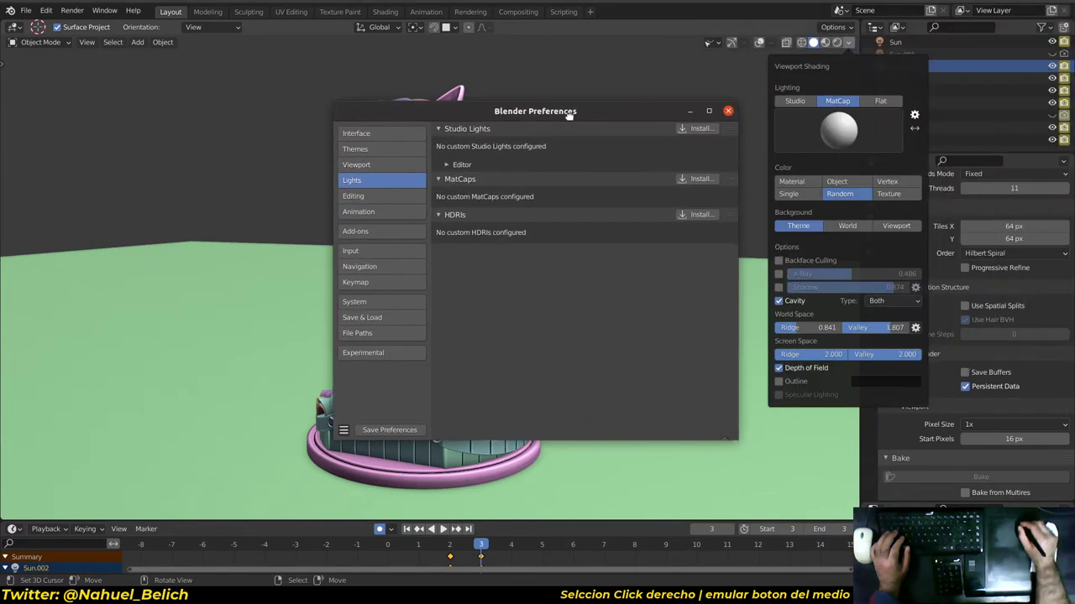
{"action": "left_click_drag", "start_coordinate": [600, 114], "coordinate": [553, 146]}
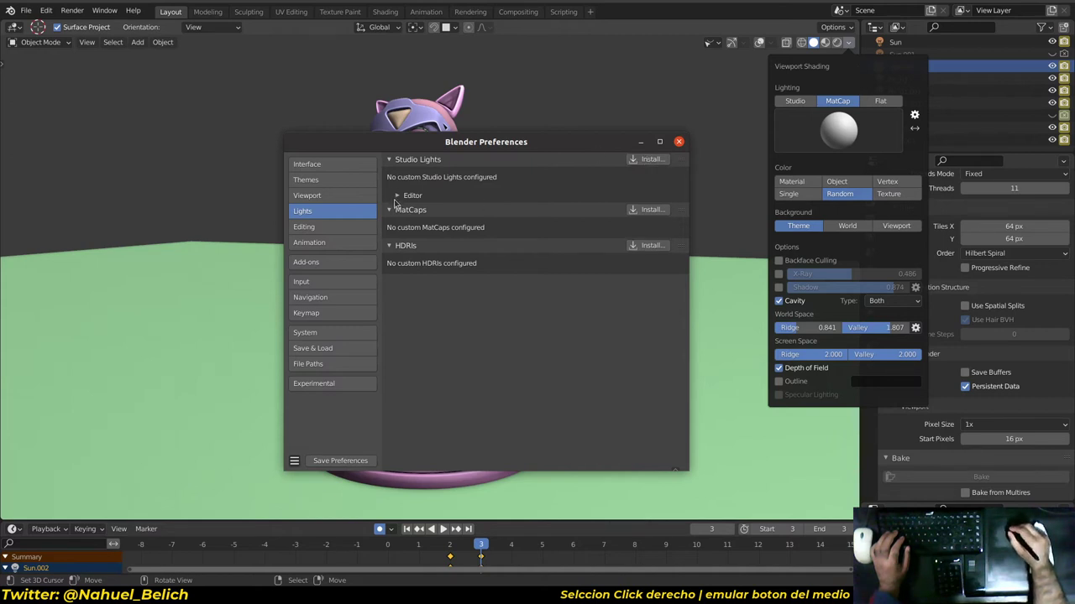
{"action": "left_click", "coordinate": [395, 199]}
{"action": "left_click", "coordinate": [390, 163]}
{"action": "left_click", "coordinate": [390, 211]}
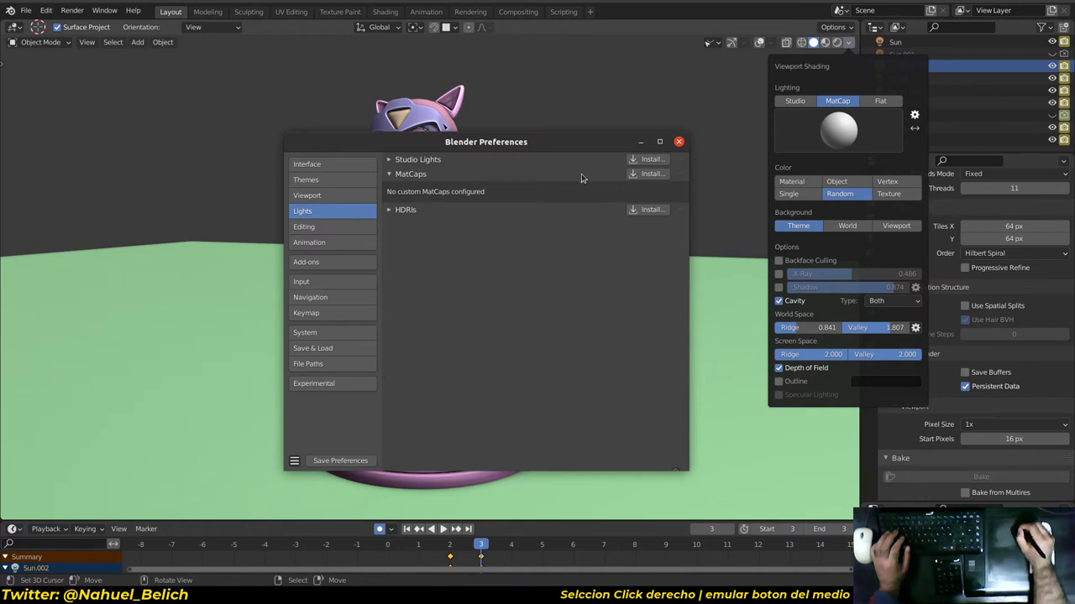
{"action": "left_click", "coordinate": [650, 175]}
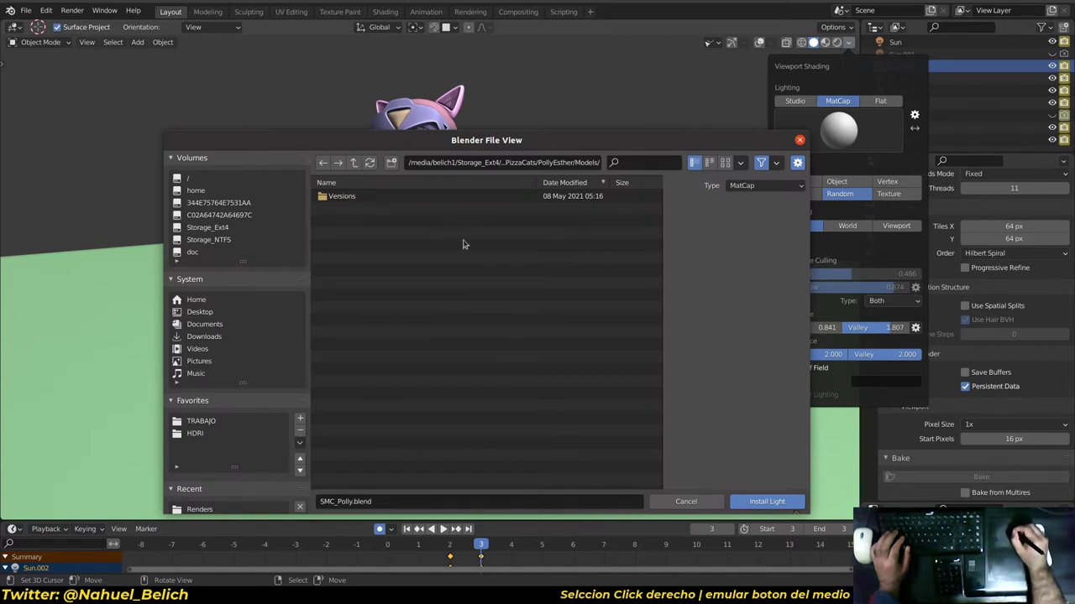
{"action": "scroll", "coordinate": [252, 378], "scroll_direction": "down", "scroll_amount": 3}
{"action": "left_click", "coordinate": [199, 421]}
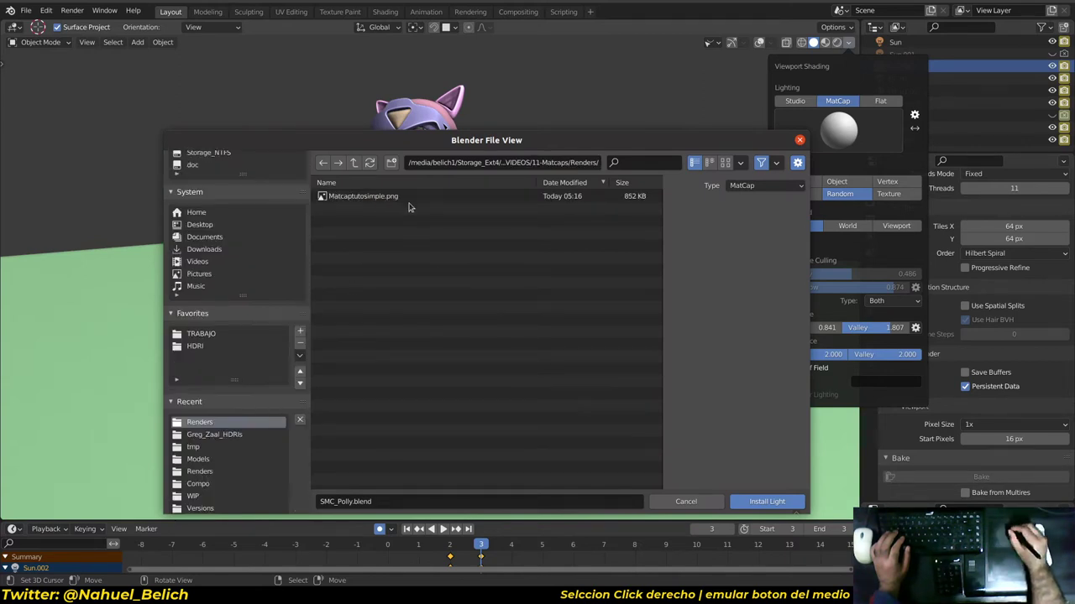
{"action": "left_click", "coordinate": [412, 198]}
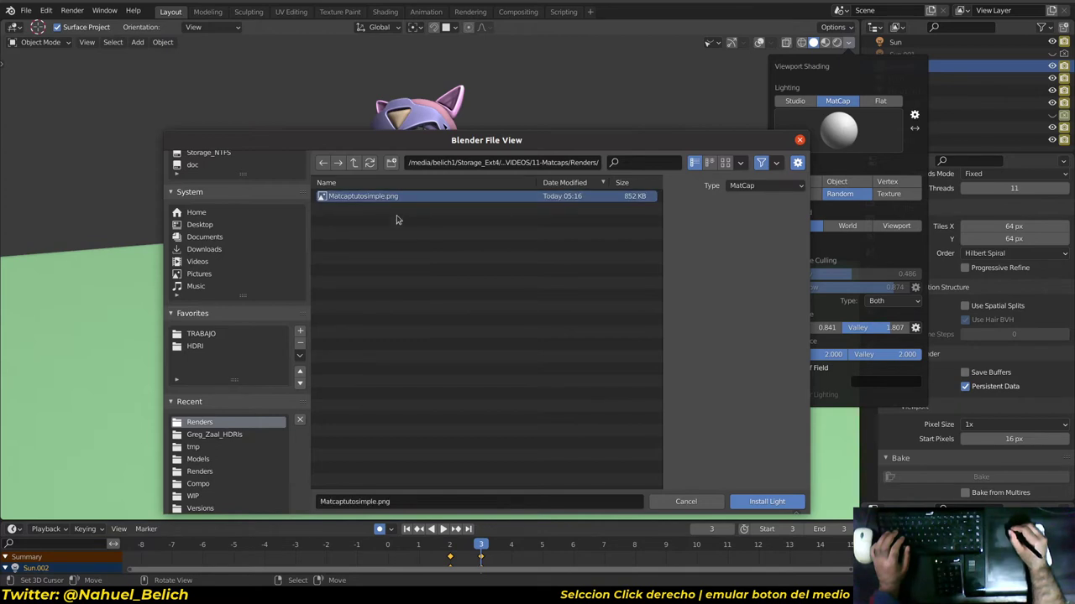
{"action": "left_click", "coordinate": [766, 187]}
{"action": "left_click", "coordinate": [765, 201]}
{"action": "left_click", "coordinate": [767, 501]}
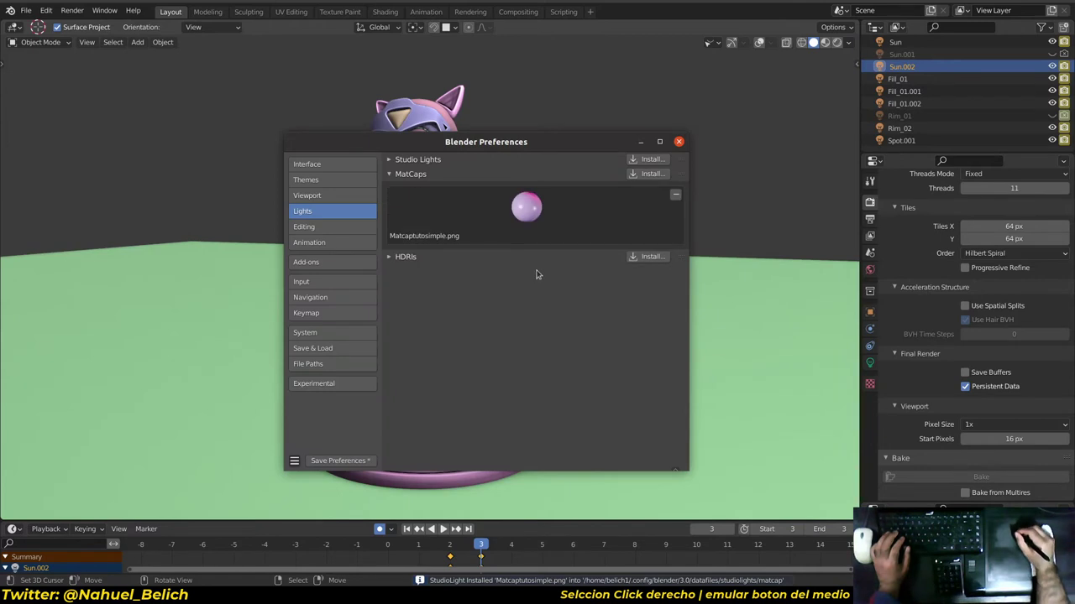
Set viewport colour to Material and apply the new pink Matcaptutosimple MatCap to the character.
{"action": "left_click", "coordinate": [640, 142]}
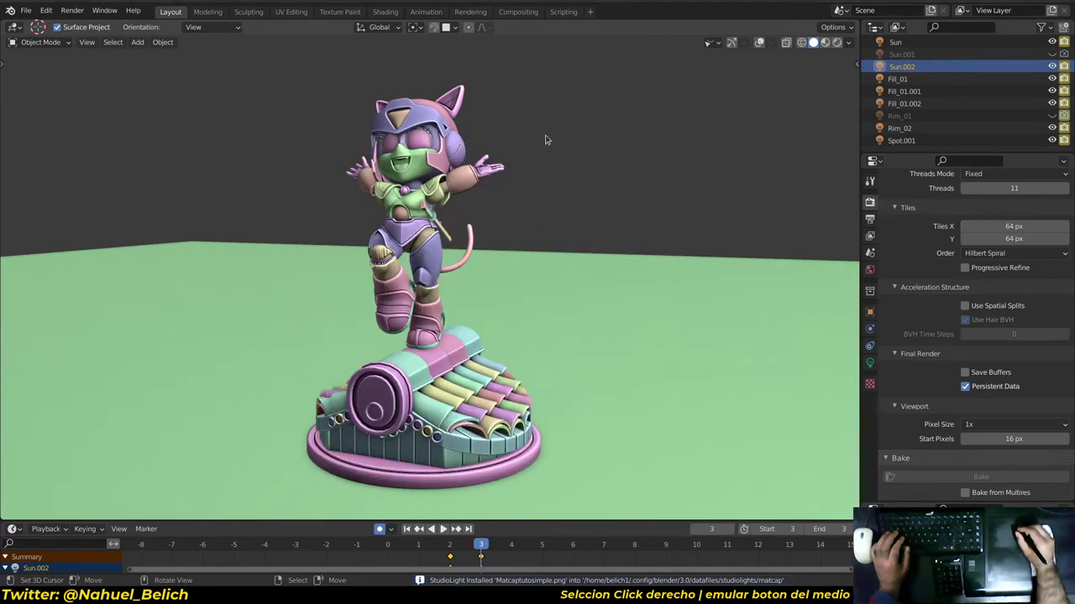
{"action": "left_click", "coordinate": [850, 42]}
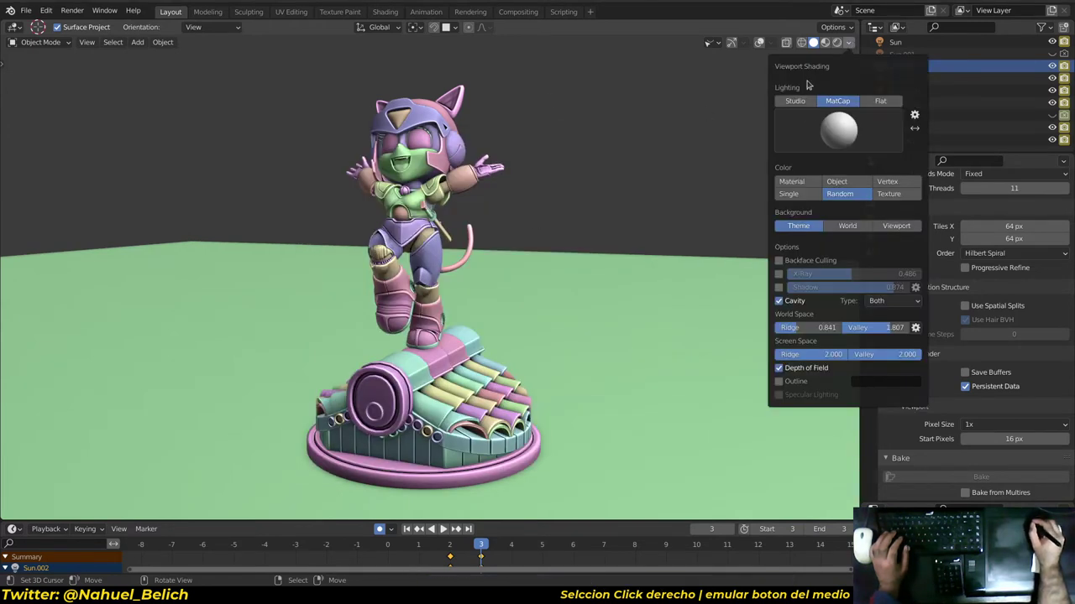
{"action": "left_click", "coordinate": [801, 182]}
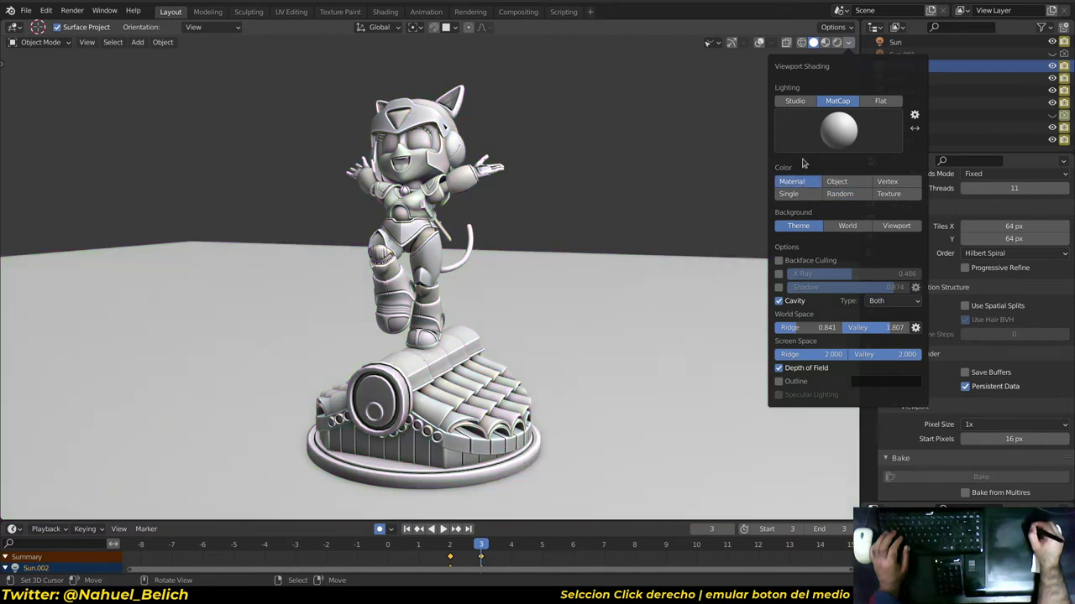
{"action": "left_click", "coordinate": [840, 127]}
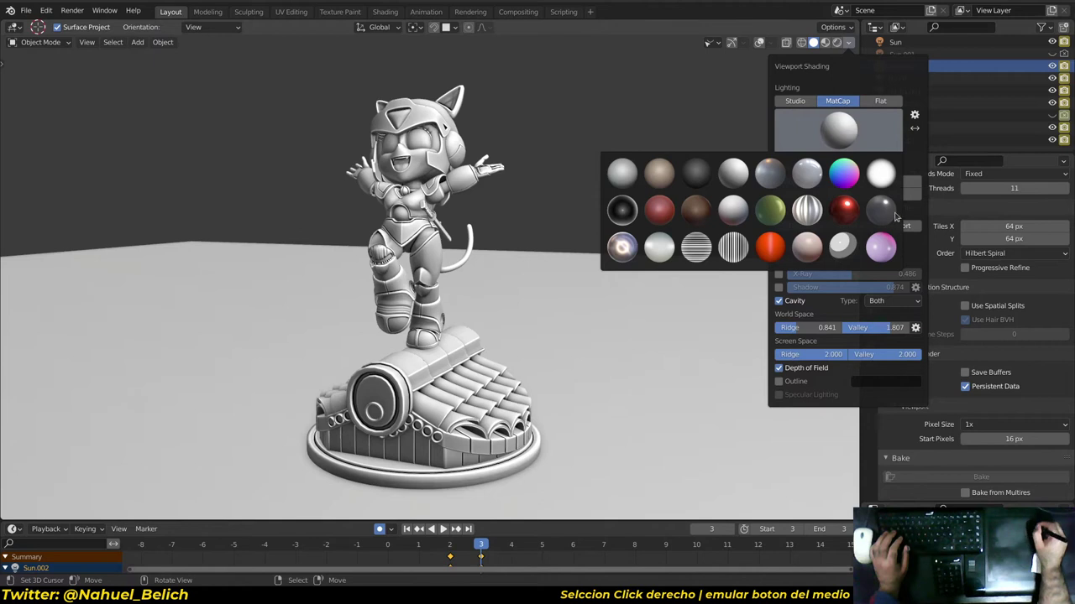
{"action": "left_click", "coordinate": [881, 248]}
{"action": "mouse_move", "coordinate": [676, 264]}
{"action": "left_mouse_down", "text": "alt"}
{"action": "mouse_move", "coordinate": [543, 263]}
{"action": "mouse_move", "coordinate": [663, 267]}
{"action": "left_mouse_up", "text": "alt"}
{"action": "scroll", "coordinate": [625, 235], "scroll_direction": "up", "scroll_amount": 4}
{"action": "mouse_move", "coordinate": [586, 205]}
{"action": "left_mouse_down", "text": "alt"}
{"action": "mouse_move", "coordinate": [530, 263]}
{"action": "mouse_move", "coordinate": [630, 281]}
{"action": "mouse_move", "coordinate": [664, 237]}
{"action": "mouse_move", "coordinate": [744, 250]}
{"action": "mouse_move", "coordinate": [551, 214]}
{"action": "mouse_move", "coordinate": [523, 307]}
{"action": "mouse_move", "coordinate": [711, 317]}
{"action": "mouse_move", "coordinate": [604, 378]}
{"action": "mouse_move", "coordinate": [467, 220]}
{"action": "mouse_move", "coordinate": [523, 292]}
{"action": "mouse_move", "coordinate": [451, 294]}
{"action": "mouse_move", "coordinate": [492, 297]}
{"action": "left_mouse_up", "text": "alt"}
{"action": "scroll", "coordinate": [551, 218], "scroll_direction": "down", "scroll_amount": 3}
{"action": "scroll", "coordinate": [467, 220], "scroll_direction": "up", "scroll_amount": 2}
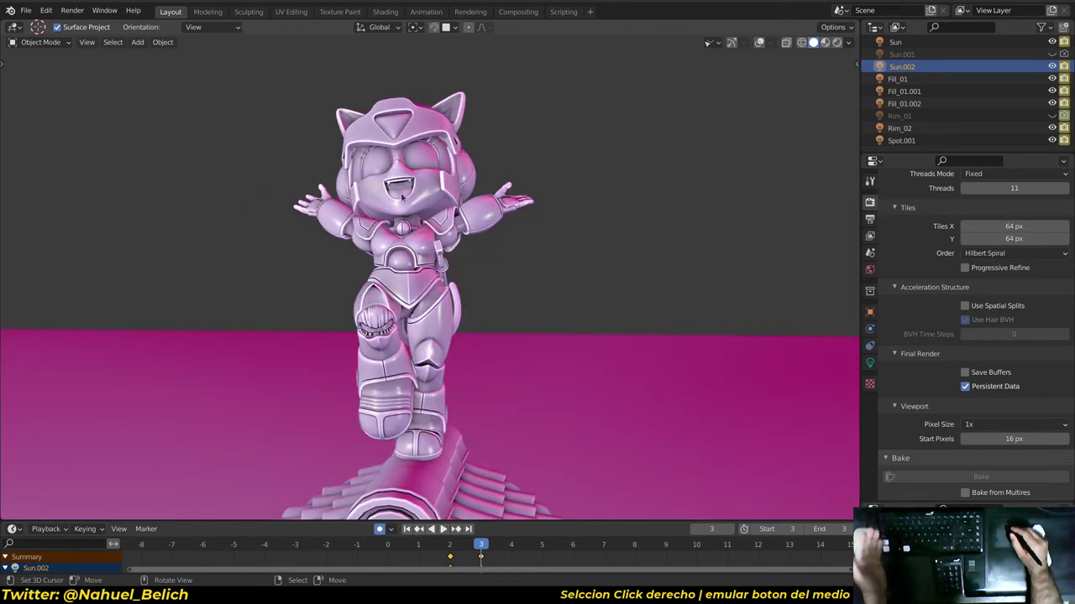
Orbit the pink-shaded character through three-quarter, tail and frontal views, checking the shading options.
{"action": "mouse_move", "coordinate": [409, 266]}
{"action": "left_mouse_down", "text": "alt"}
{"action": "mouse_move", "coordinate": [344, 262]}
{"action": "mouse_move", "coordinate": [412, 255]}
{"action": "mouse_move", "coordinate": [482, 224]}
{"action": "left_mouse_up", "text": "alt"}
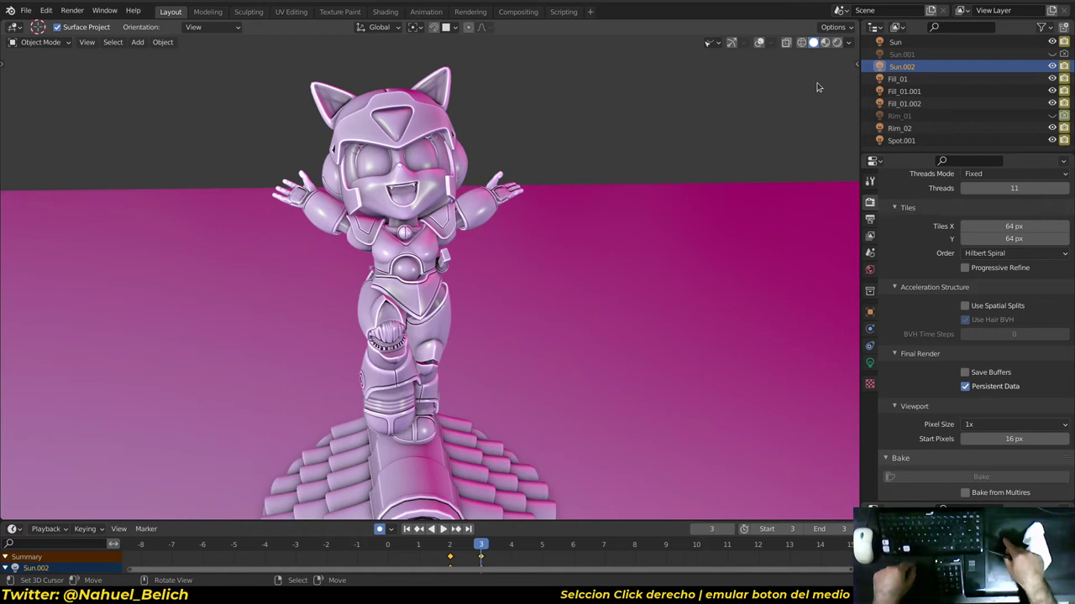
{"action": "middle_click_drag", "start_coordinate": [558, 205], "coordinate": [484, 194]}
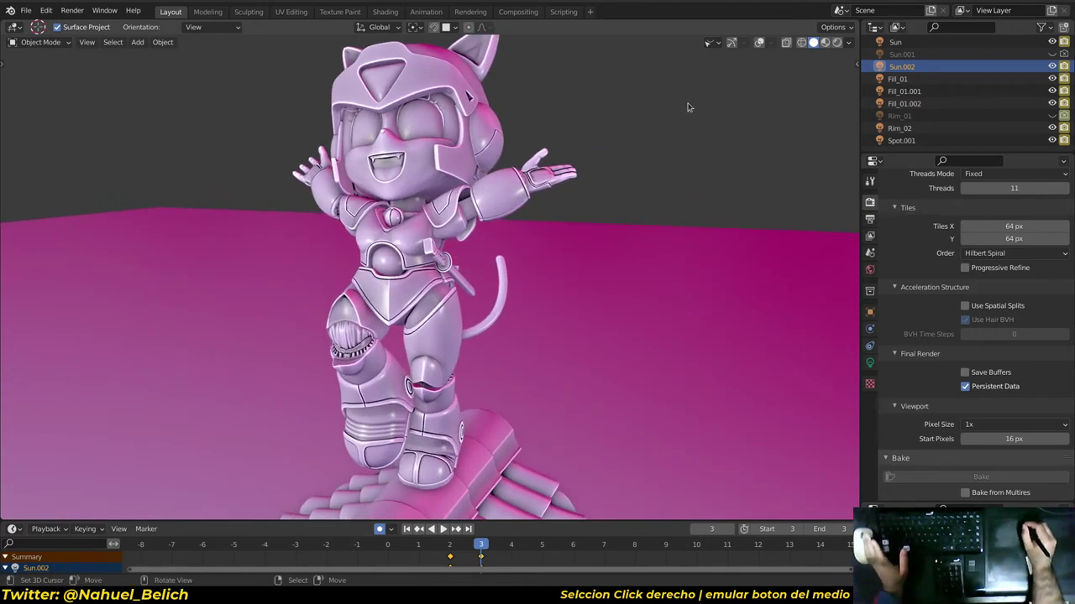
{"action": "left_click", "coordinate": [848, 43]}
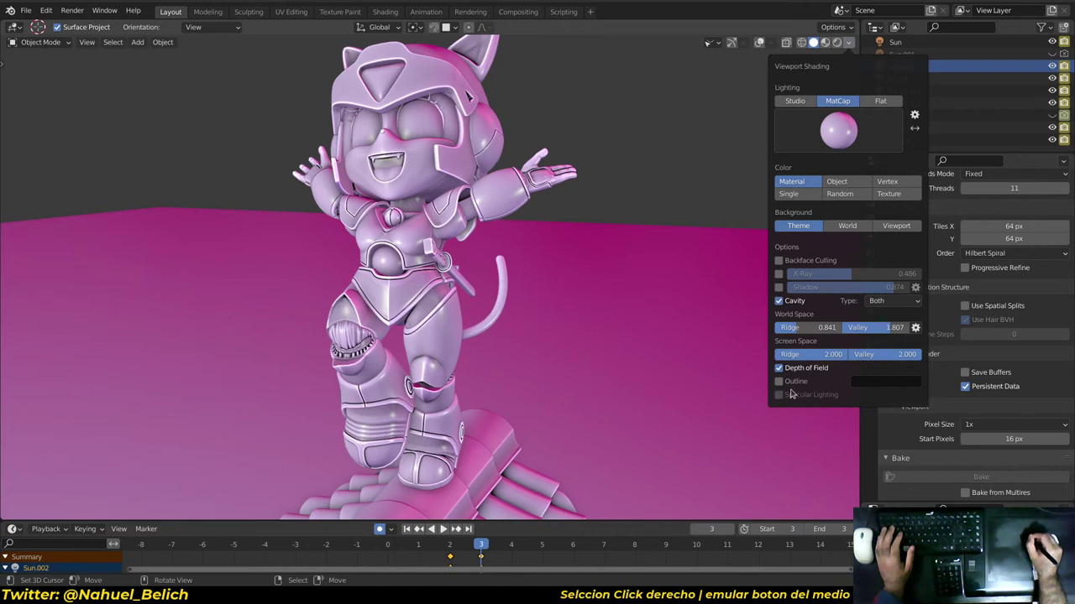
{"action": "mouse_move", "coordinate": [543, 309]}
{"action": "middle_mouse_down"}
{"action": "mouse_move", "coordinate": [624, 322]}
{"action": "mouse_move", "coordinate": [837, 91]}
{"action": "middle_mouse_up"}
{"action": "left_click", "coordinate": [848, 43]}
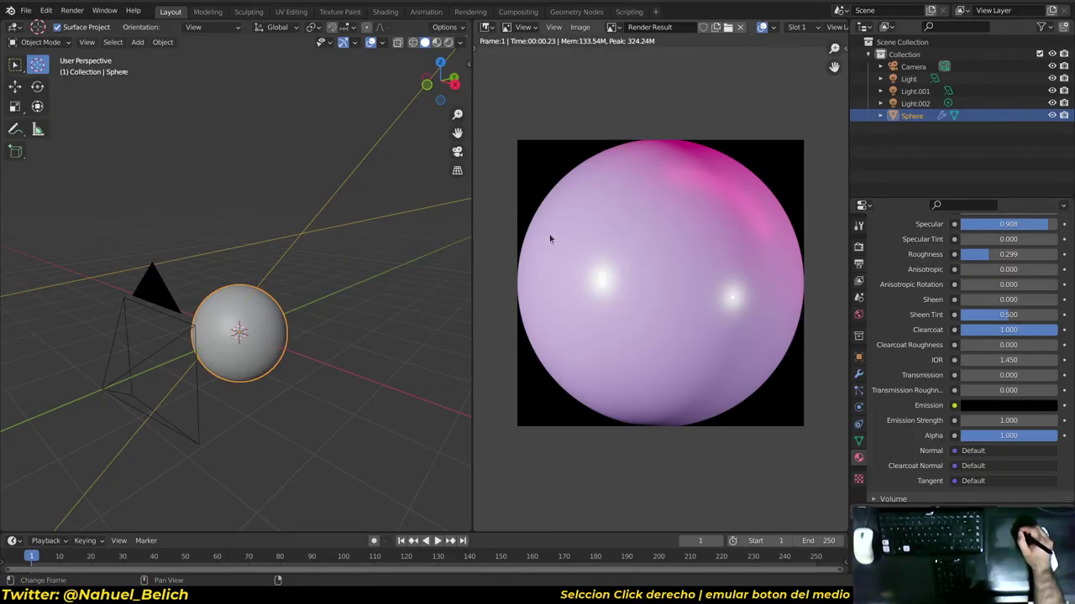
{"action": "middle_click_drag", "start_coordinate": [577, 205], "coordinate": [572, 217]}
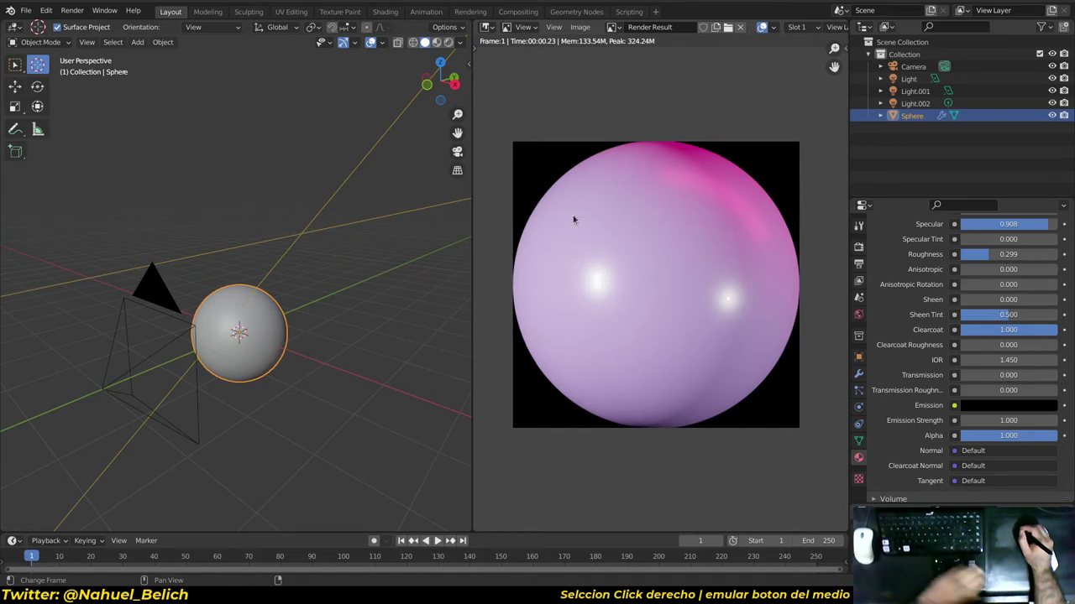
{"action": "left_click", "coordinate": [579, 29]}
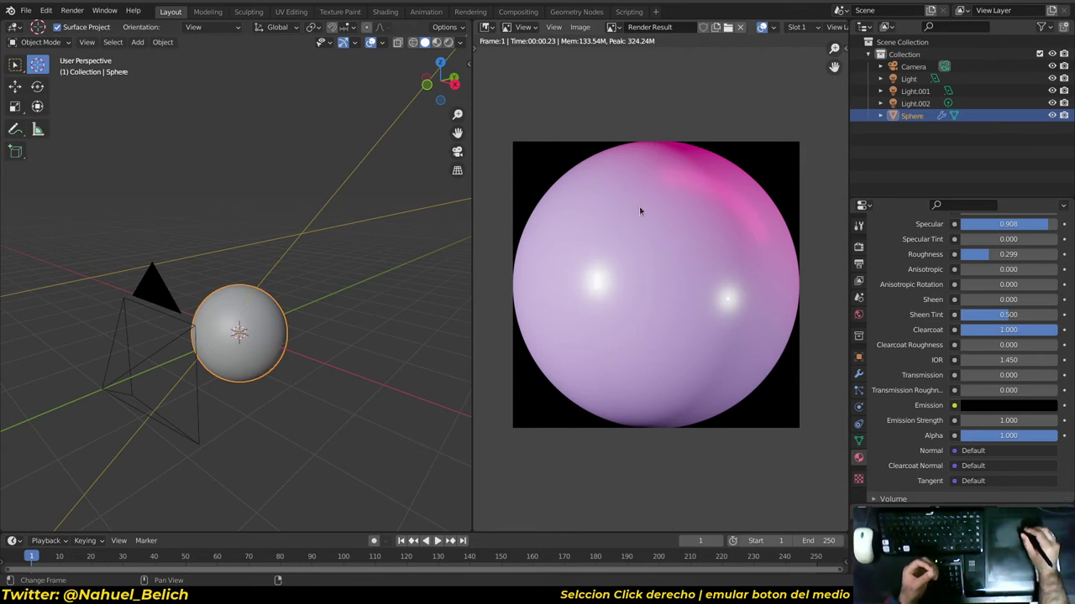
{"action": "middle_click_drag", "start_coordinate": [639, 210], "coordinate": [637, 236]}
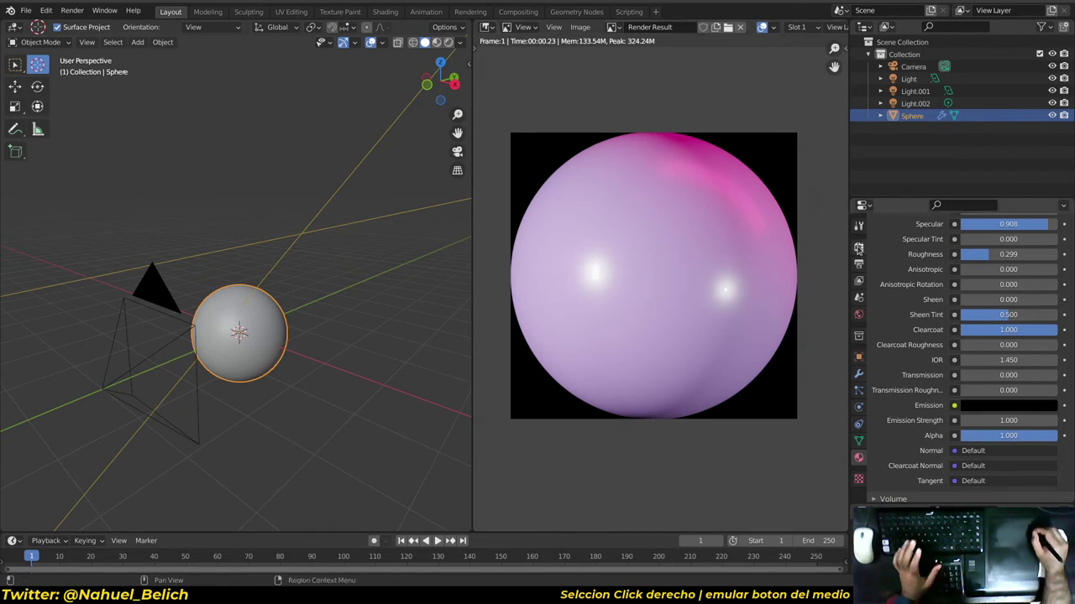
Set the Color Management view transform from Filmic to Standard in Render Properties.
{"action": "left_click", "coordinate": [858, 247]}
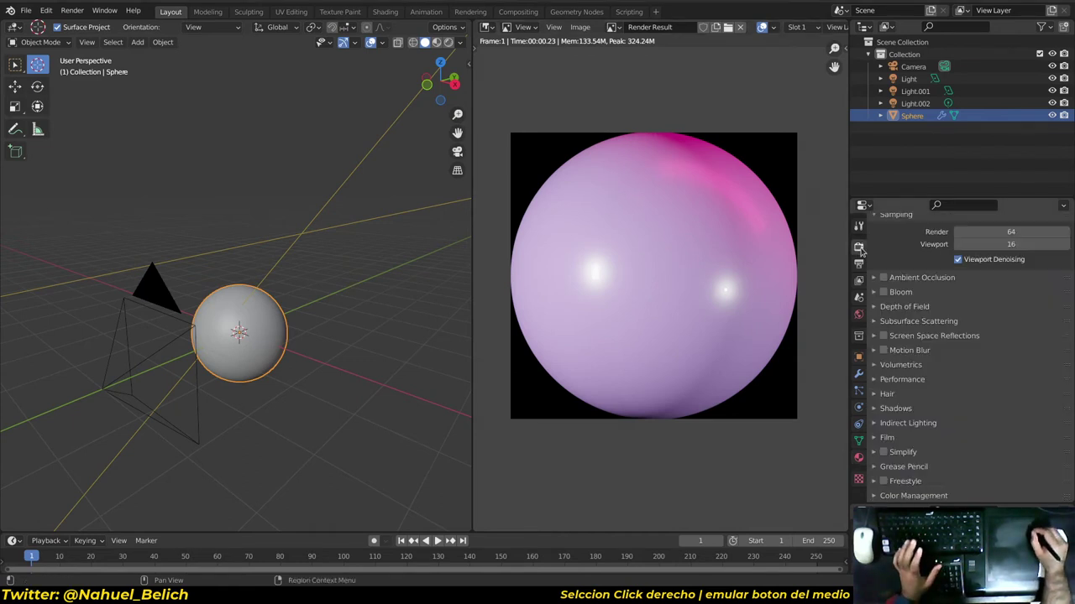
{"action": "left_click", "coordinate": [927, 496]}
{"action": "scroll", "coordinate": [932, 487], "scroll_direction": "down", "scroll_amount": 3}
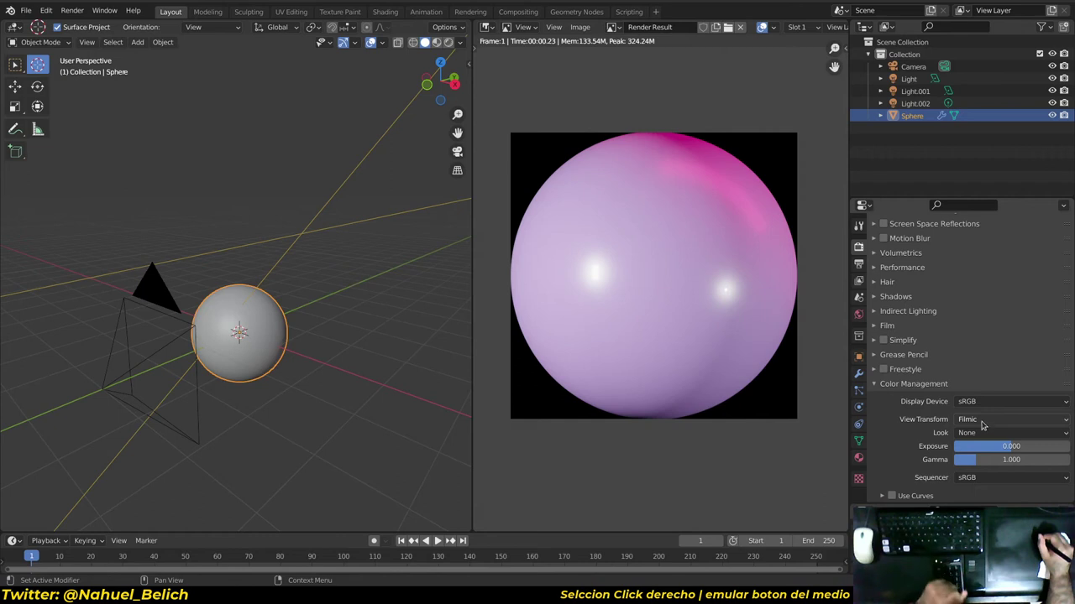
{"action": "left_click", "coordinate": [983, 421]}
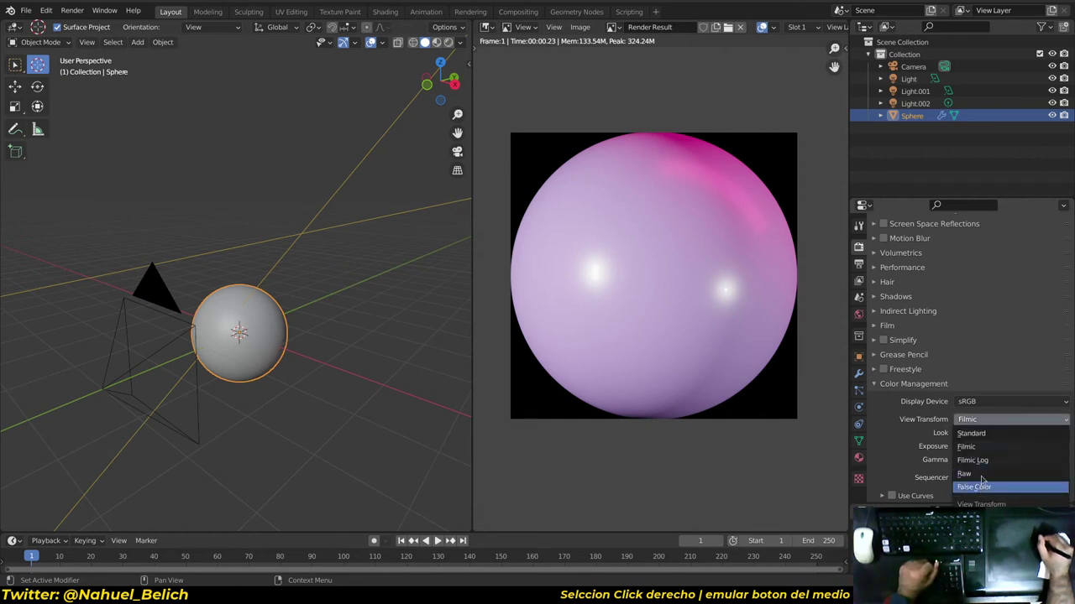
{"action": "left_click", "coordinate": [981, 435]}
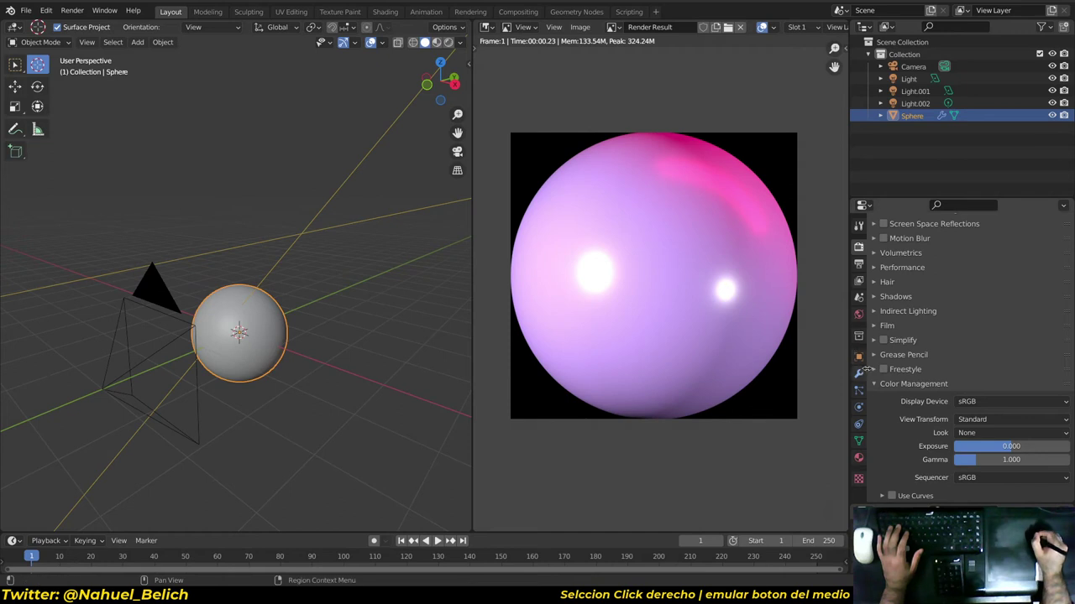
{"action": "scroll", "coordinate": [1011, 459], "scroll_direction": "up", "scroll_amount": 4}
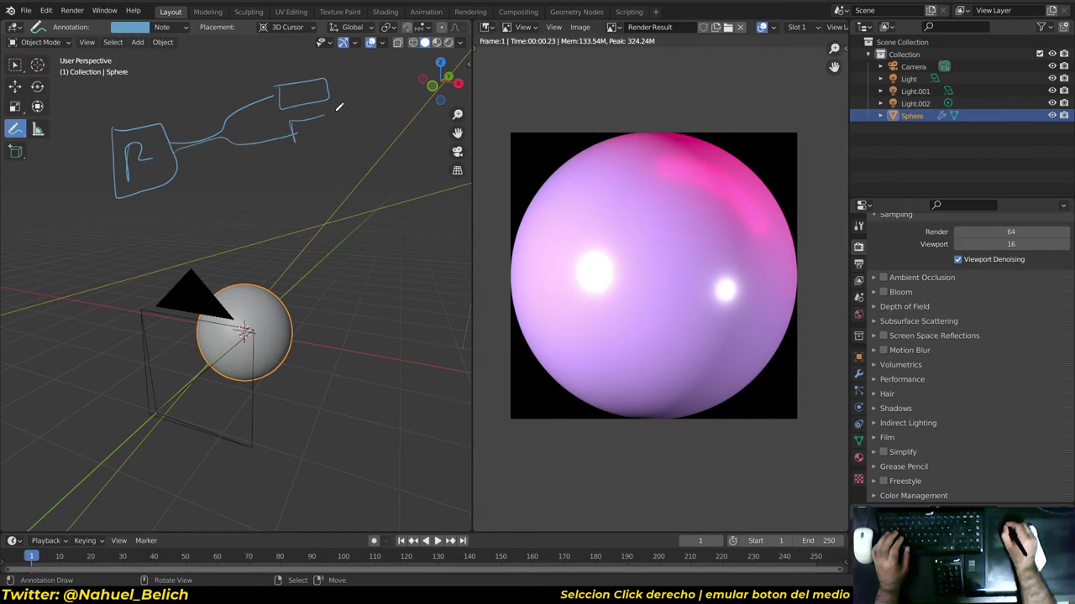
Enable compositing nodes, move the Composite node far right of Render Layers, and show View Layer properties.
{"action": "left_click_drag", "start_coordinate": [329, 84], "coordinate": [327, 142], "text": "ctrl"}
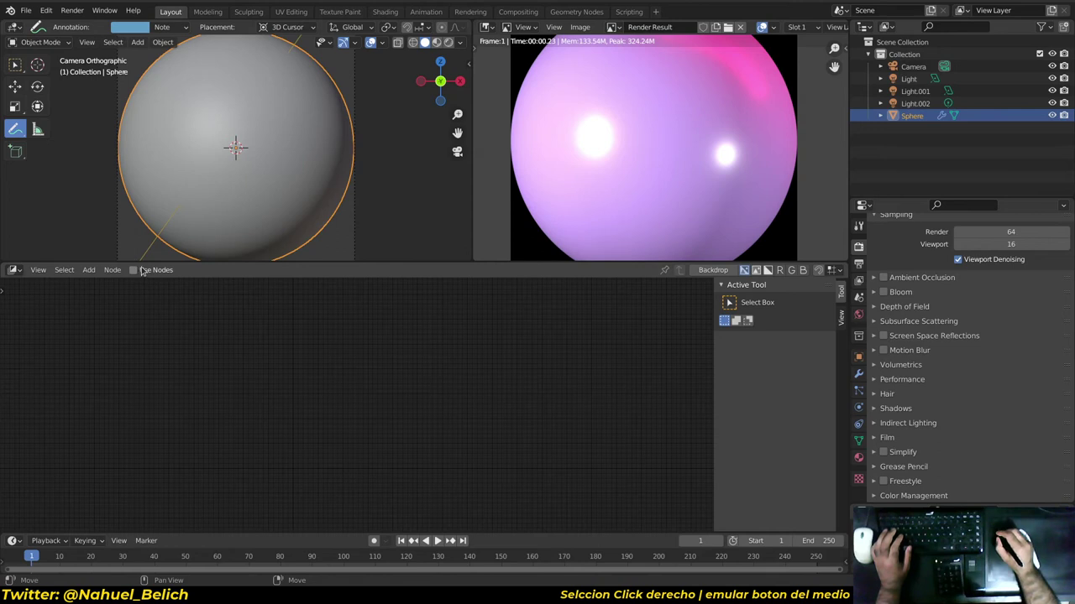
{"action": "left_click", "coordinate": [143, 270]}
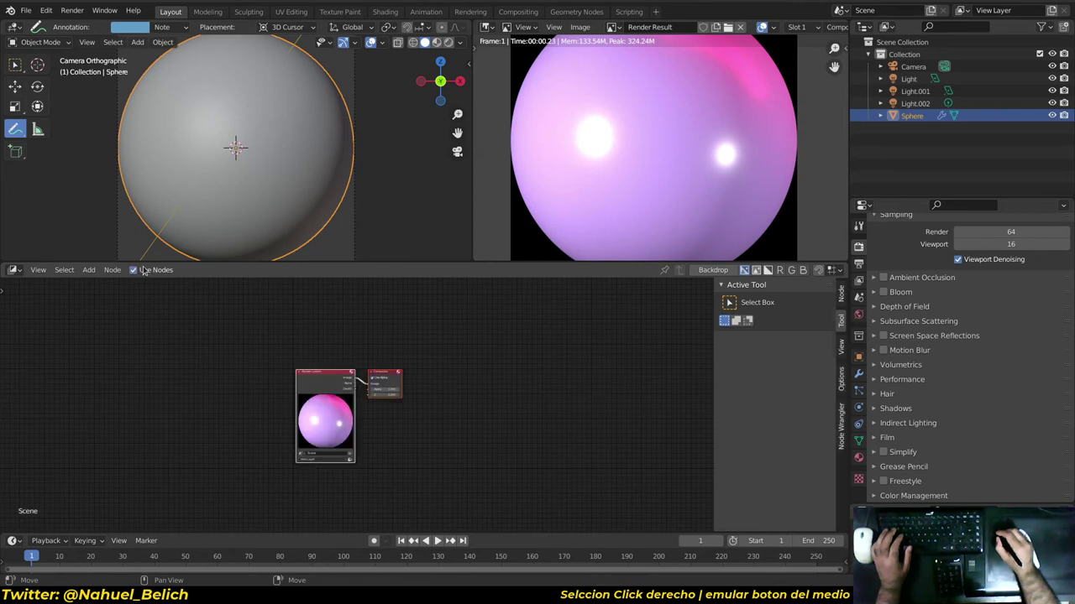
{"action": "scroll", "coordinate": [436, 393], "scroll_direction": "up", "scroll_amount": 2}
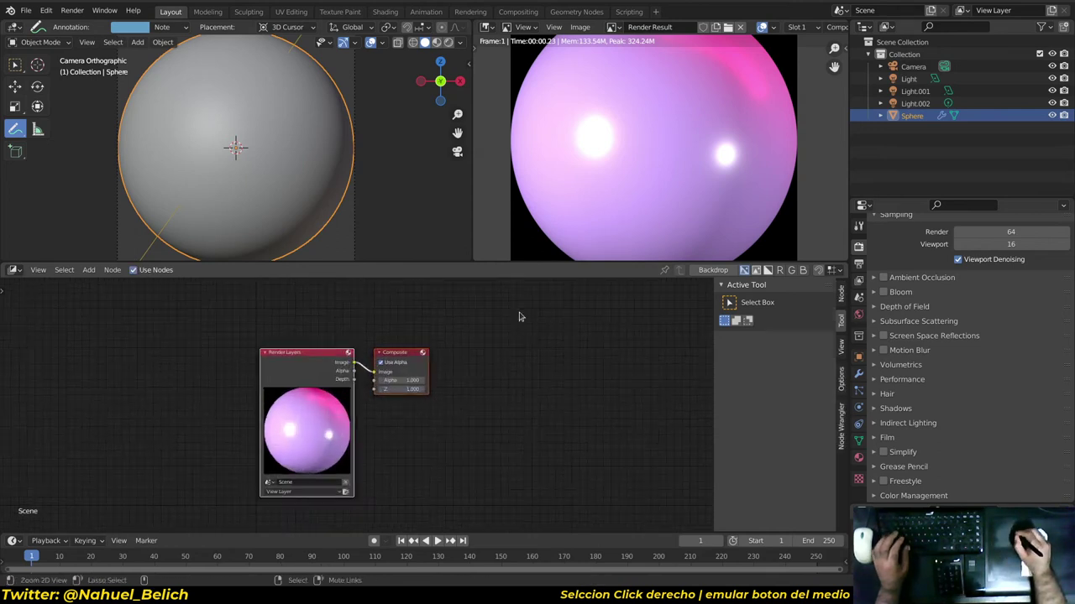
{"action": "middle_click_drag", "start_coordinate": [292, 369], "coordinate": [208, 366]}
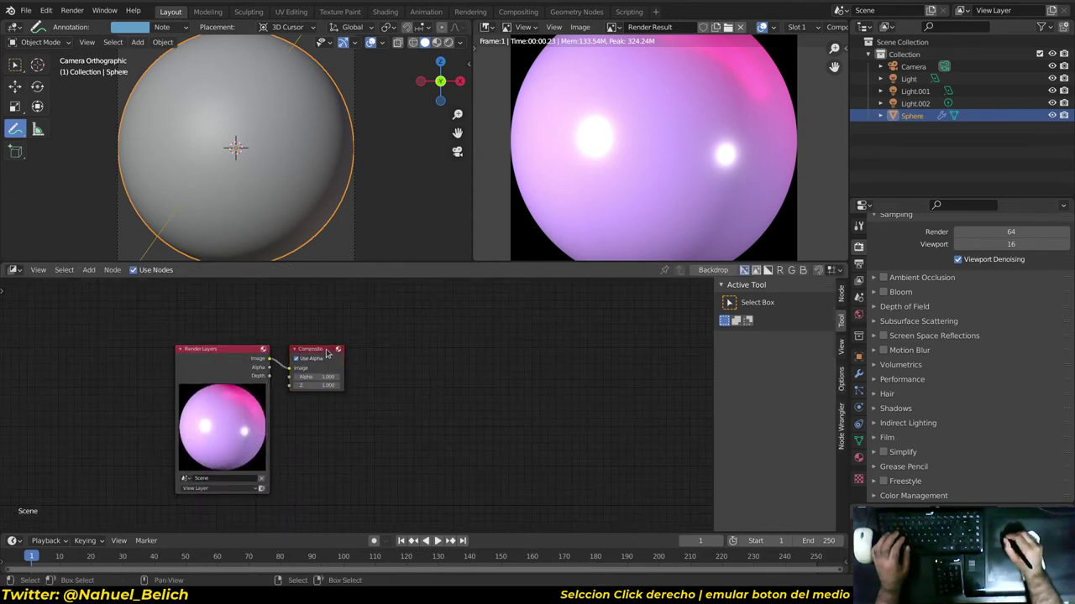
{"action": "left_click_drag", "start_coordinate": [328, 353], "coordinate": [566, 324]}
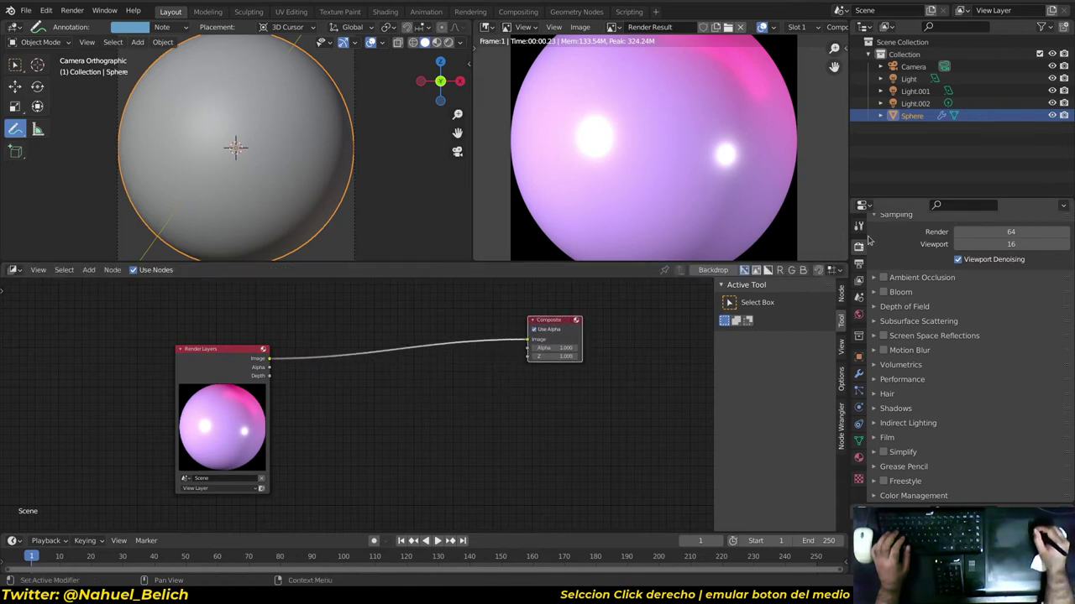
{"action": "left_click", "coordinate": [858, 280]}
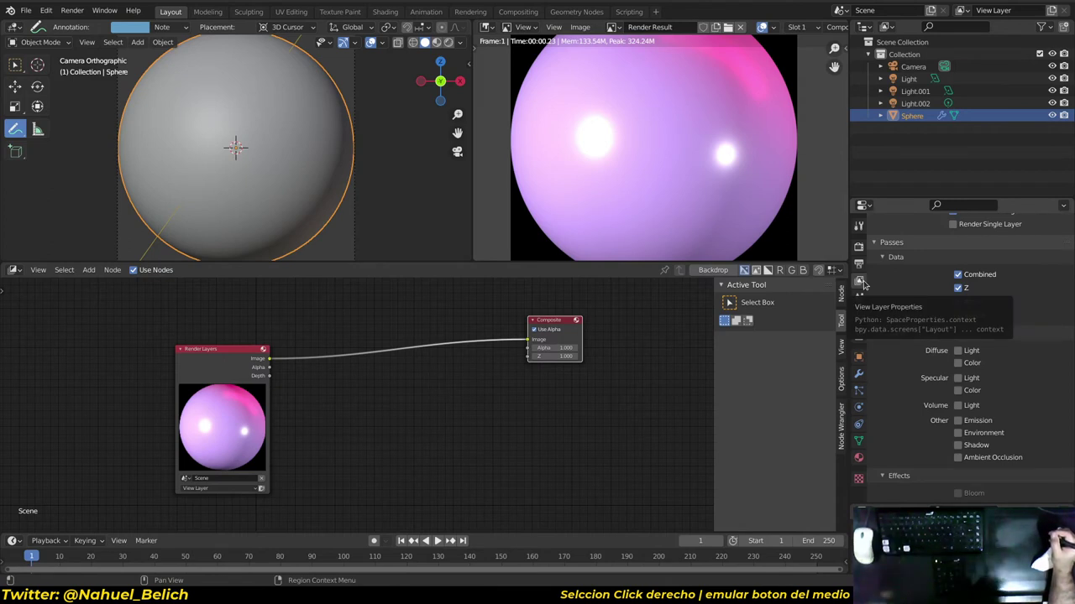
{"action": "scroll", "coordinate": [864, 378], "scroll_direction": "up", "scroll_amount": 2}
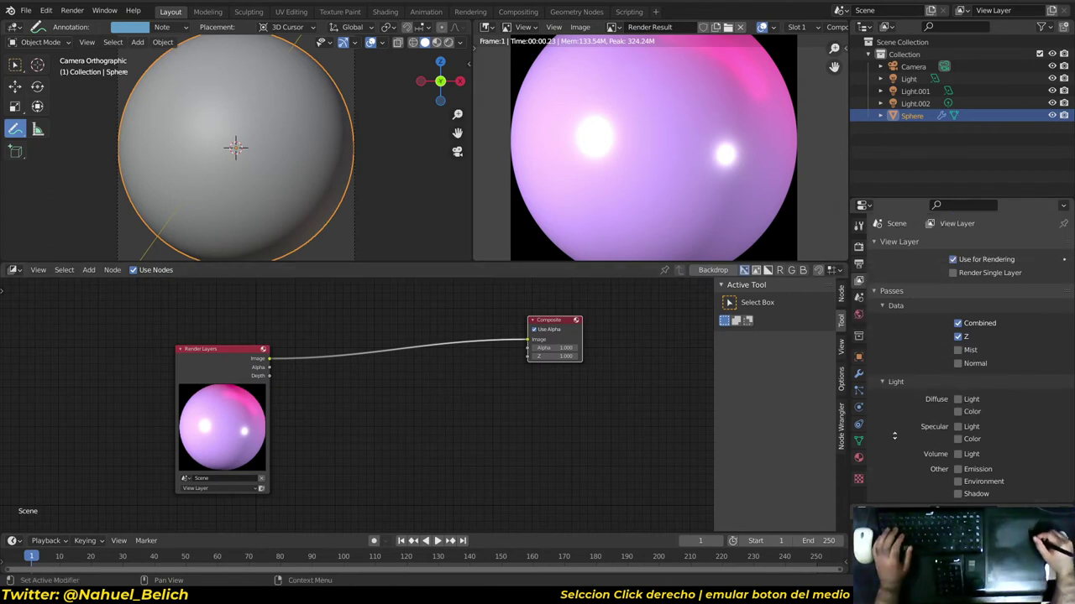
Switch the render engine to Cycles.
{"action": "left_click", "coordinate": [858, 247]}
{"action": "left_click", "coordinate": [999, 246]}
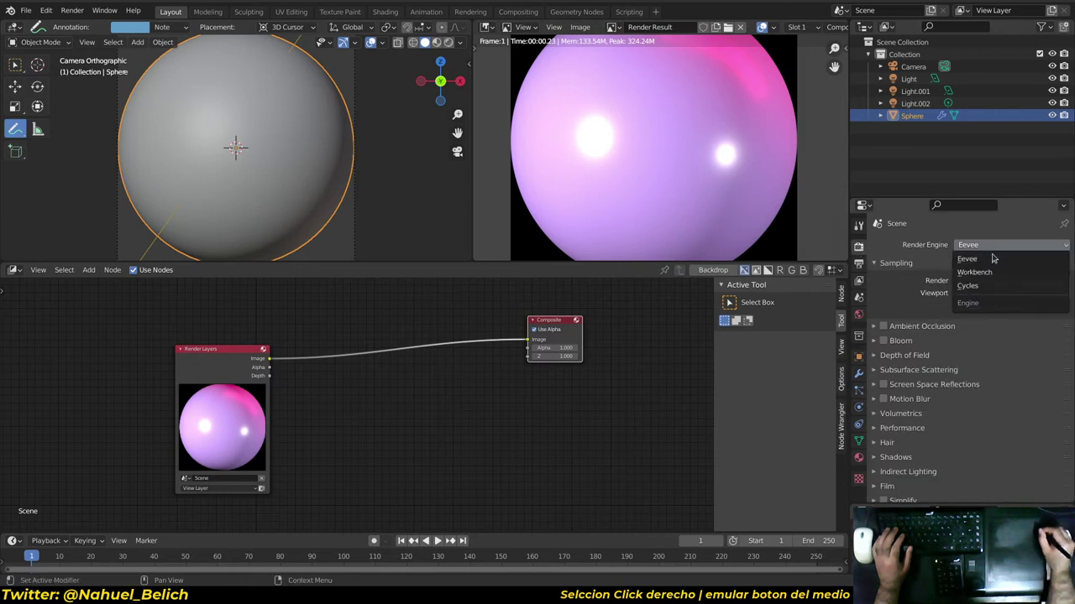
{"action": "left_click", "coordinate": [976, 287]}
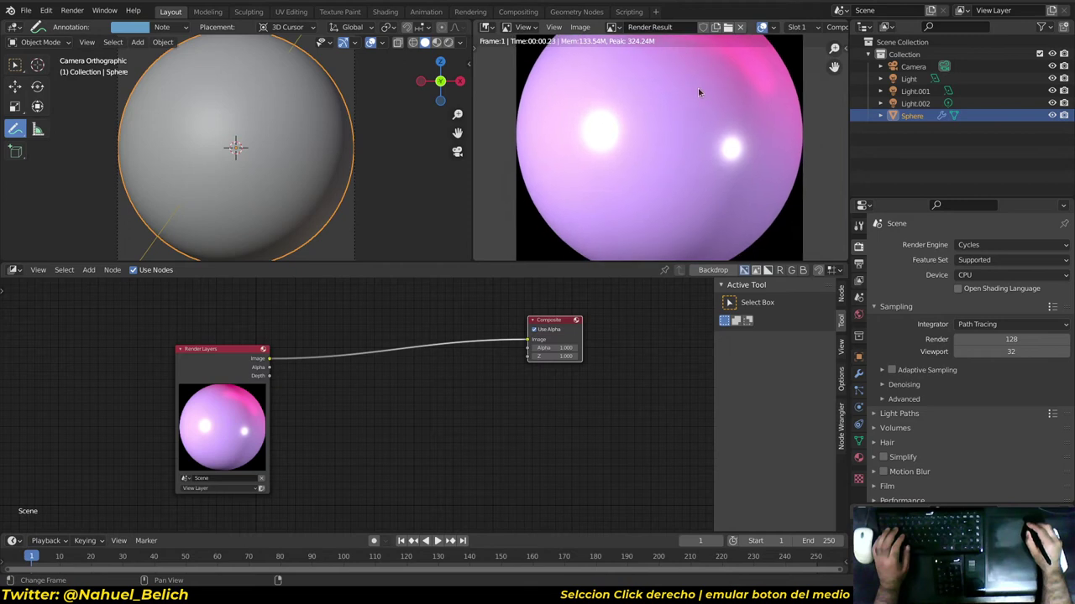
Enable the Diffuse and Glossy Direct, Indirect and Color light passes, test-rendering with F12.
{"action": "left_click", "coordinate": [860, 280]}
{"action": "scroll", "coordinate": [891, 342], "scroll_direction": "down", "scroll_amount": 3}
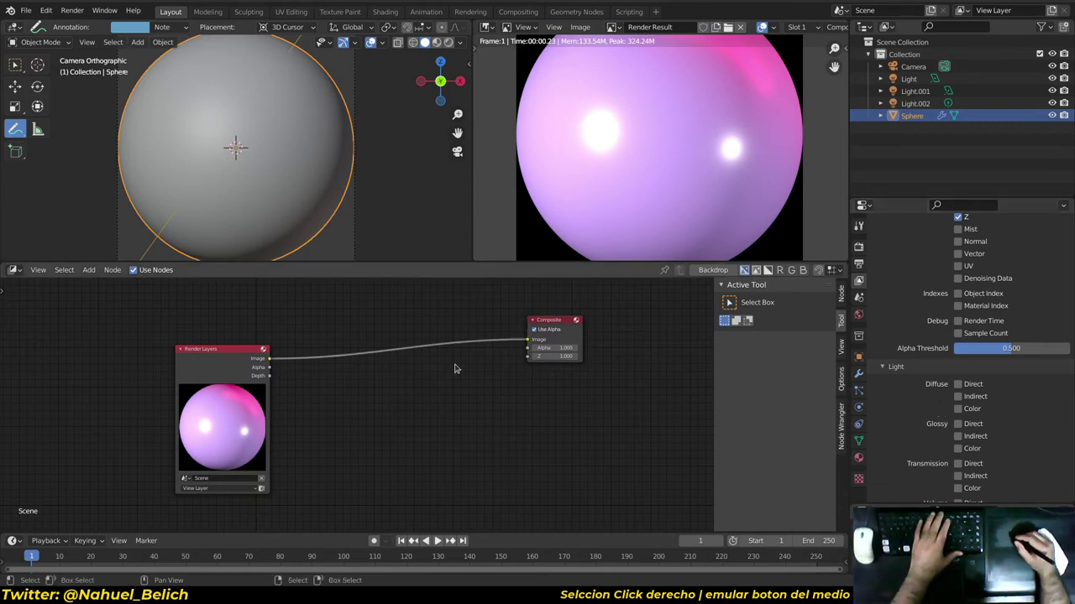
{"action": "key", "text": "F12"}
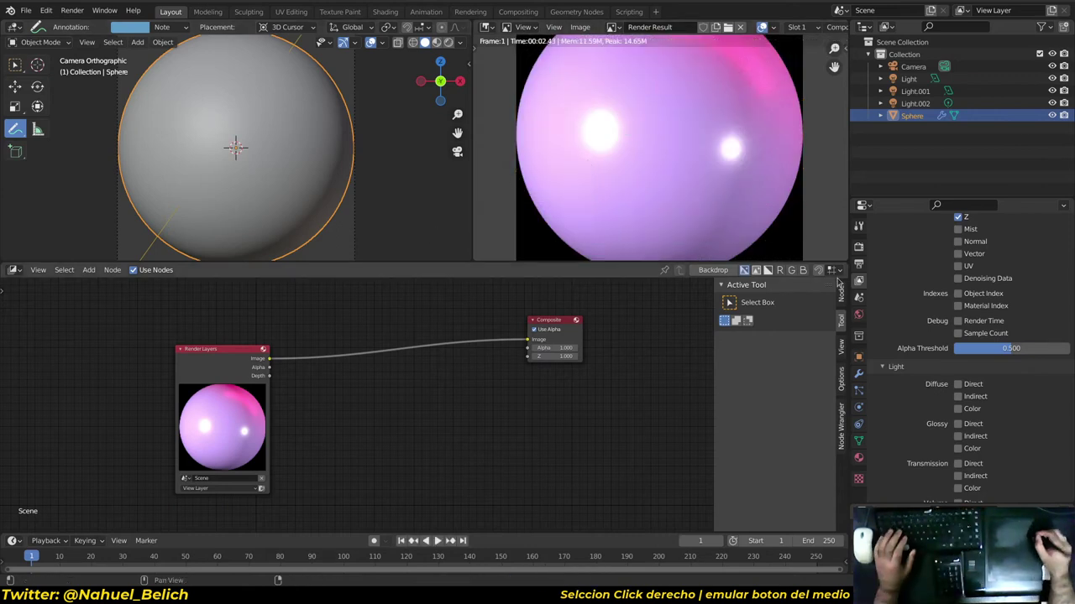
{"action": "scroll", "coordinate": [915, 427], "scroll_direction": "down", "scroll_amount": 2}
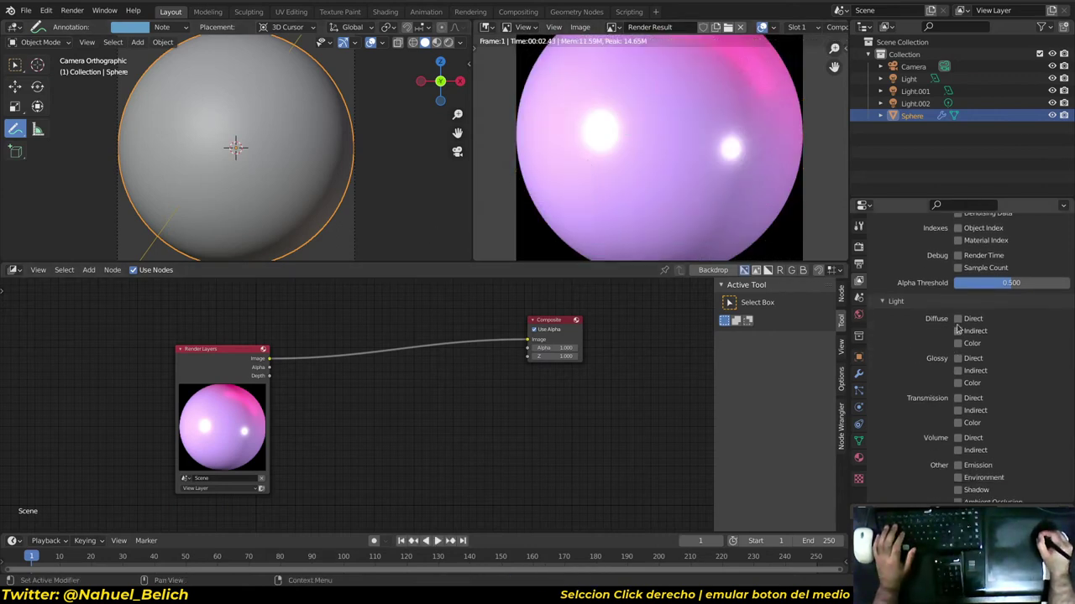
{"action": "left_click_drag", "start_coordinate": [957, 329], "coordinate": [958, 345]}
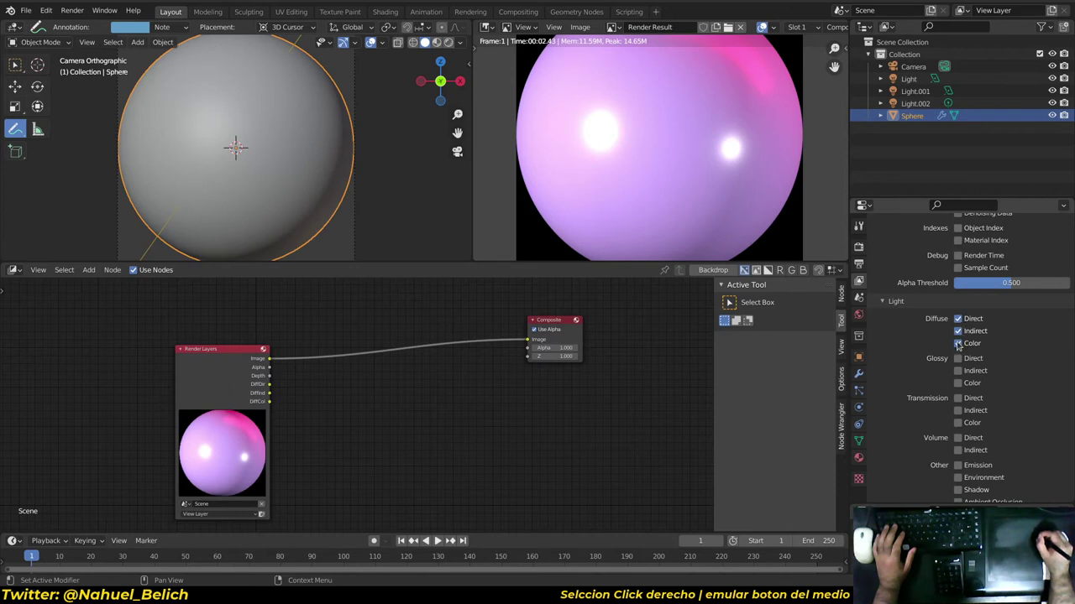
{"action": "scroll", "coordinate": [959, 345], "scroll_direction": "down", "scroll_amount": 1}
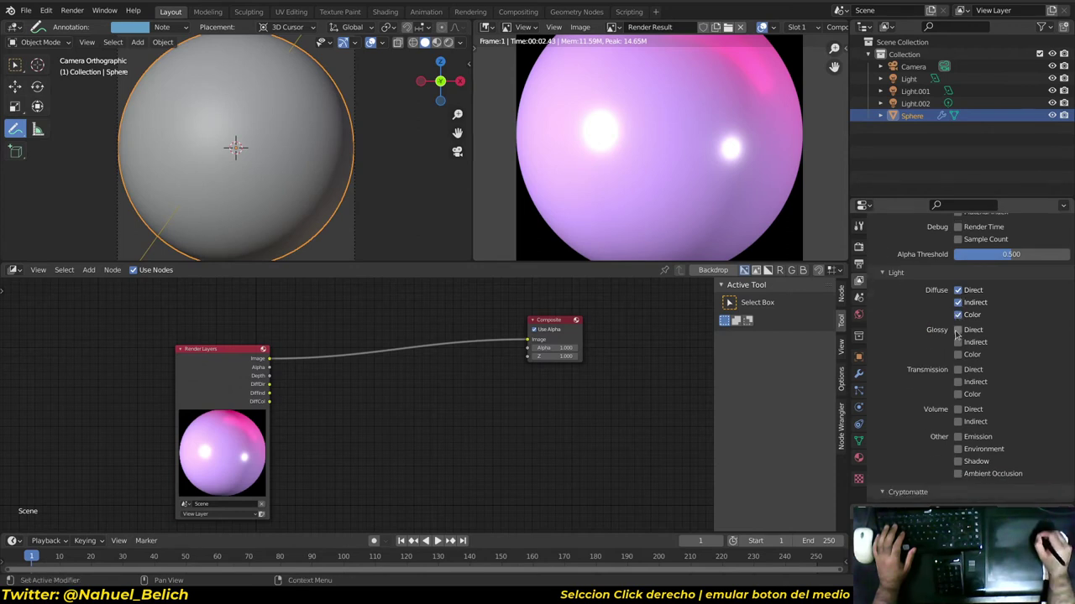
{"action": "left_click_drag", "start_coordinate": [956, 331], "coordinate": [958, 355]}
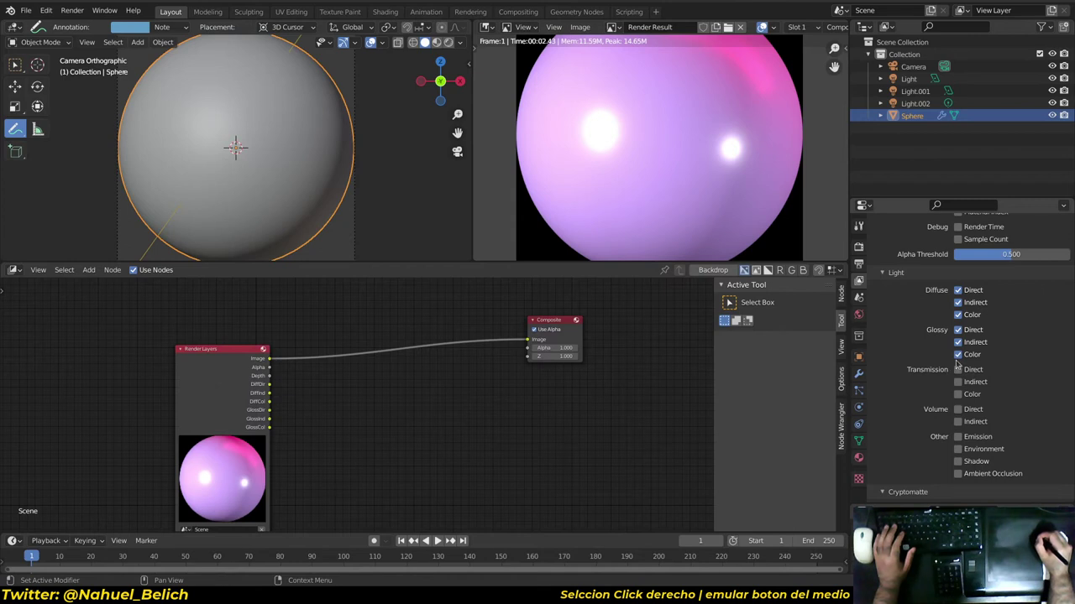
Re-render with F12 and show Render Layers outputs through a Viewer Node image.
{"action": "key", "text": "Home"}
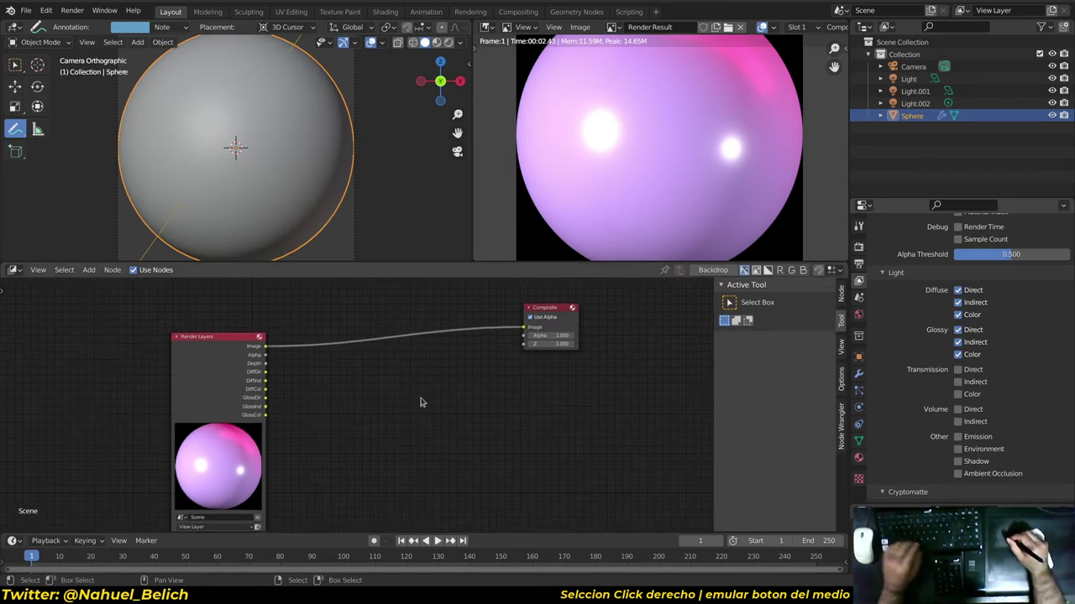
{"action": "key", "text": "F12"}
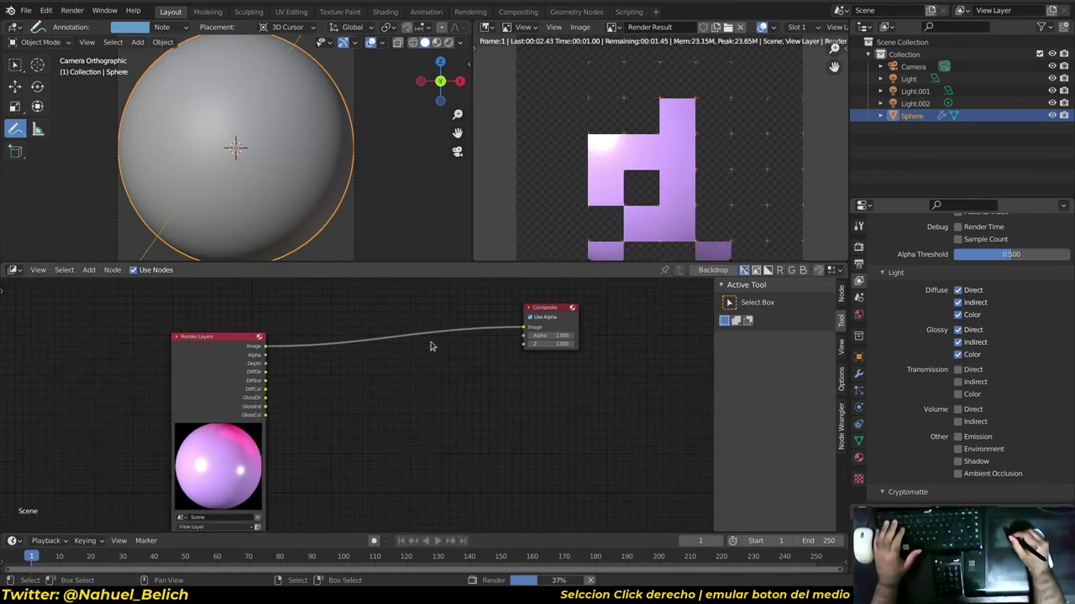
{"action": "left_click", "coordinate": [220, 345], "text": "ctrl+shift"}
{"action": "left_click", "coordinate": [220, 357], "text": "ctrl+shift"}
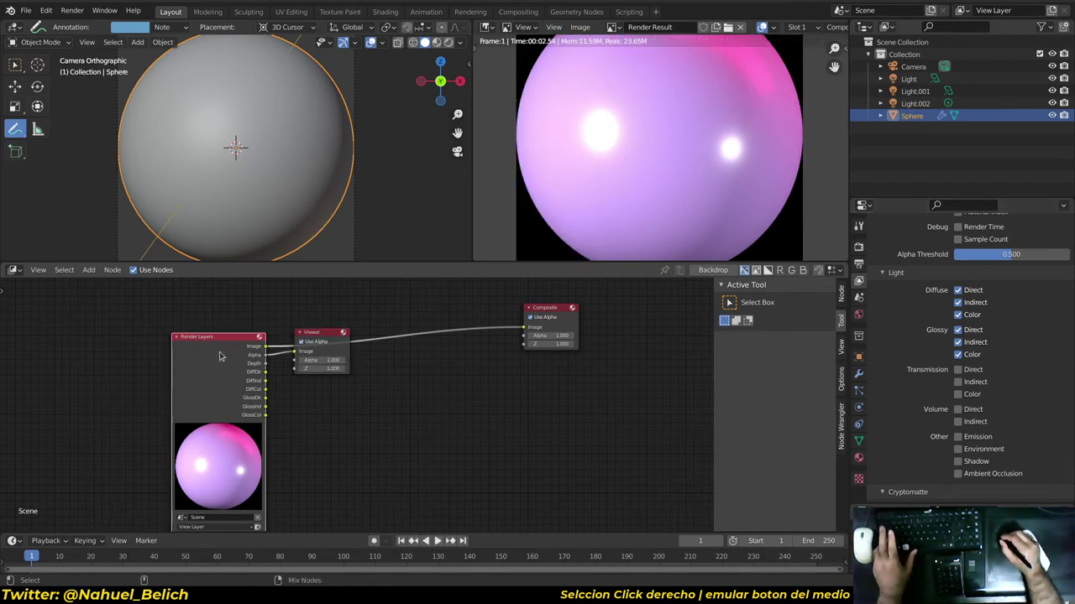
{"action": "left_click", "coordinate": [613, 27]}
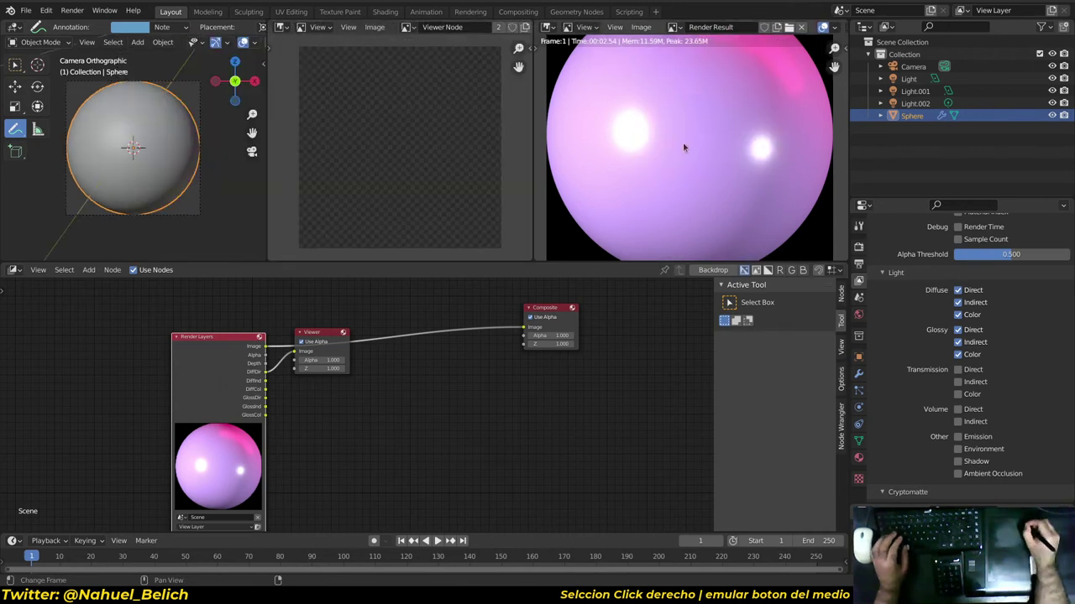
{"action": "scroll", "coordinate": [684, 147], "scroll_direction": "down", "scroll_amount": 3}
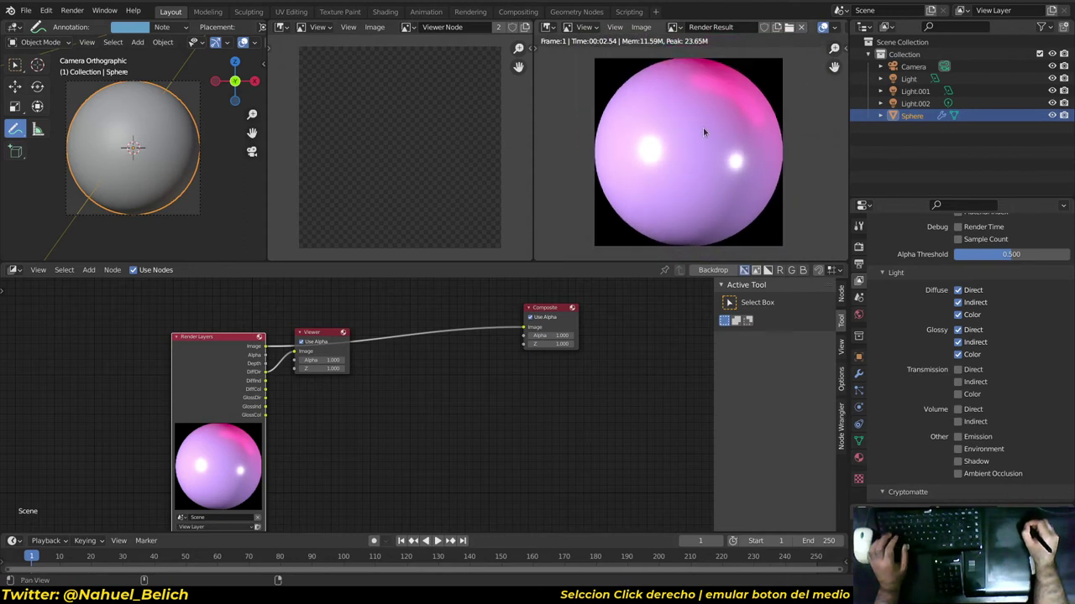
Preview the DiffInd, DiffCol, GlossDir, GlossInd and GlossCol passes in the viewer.
{"action": "left_click", "coordinate": [228, 368], "text": "ctrl+shift"}
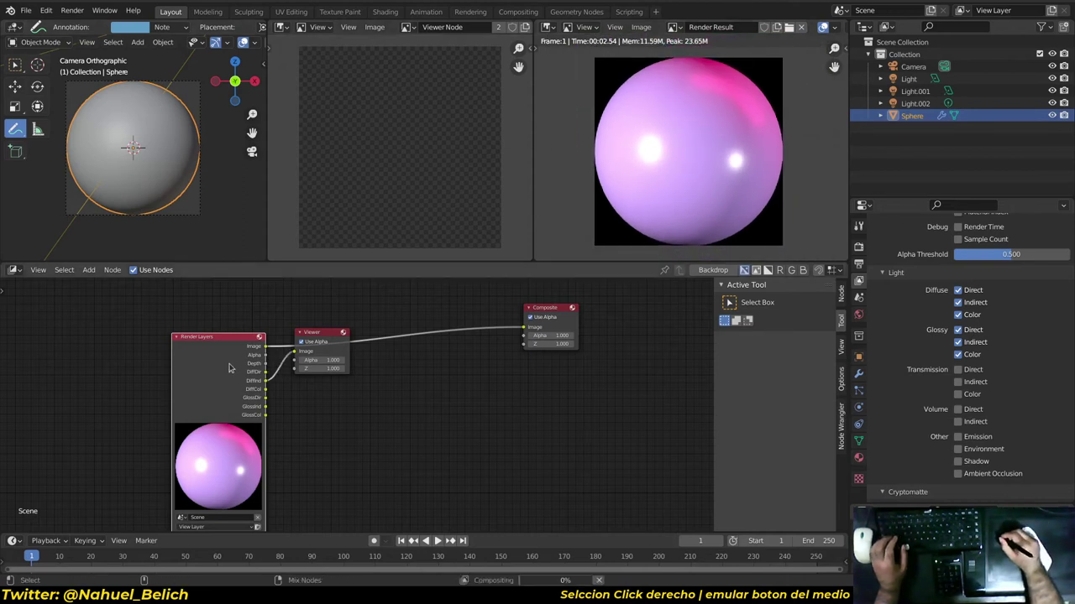
{"action": "left_click", "coordinate": [218, 380], "text": "ctrl+shift"}
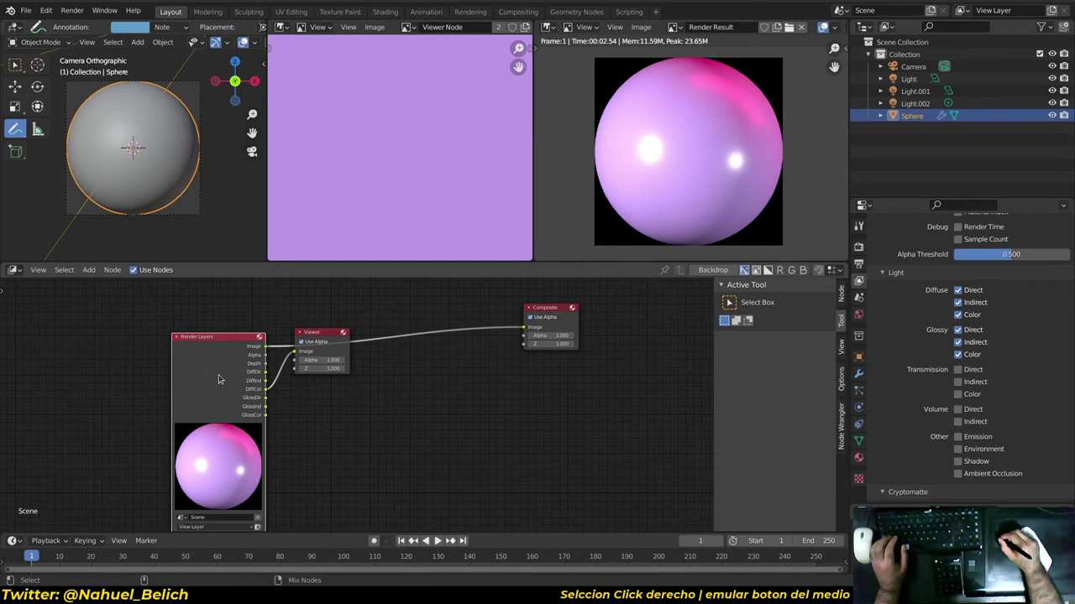
{"action": "left_click_drag", "start_coordinate": [319, 353], "coordinate": [341, 413]}
{"action": "left_click", "coordinate": [224, 384], "text": "ctrl+shift"}
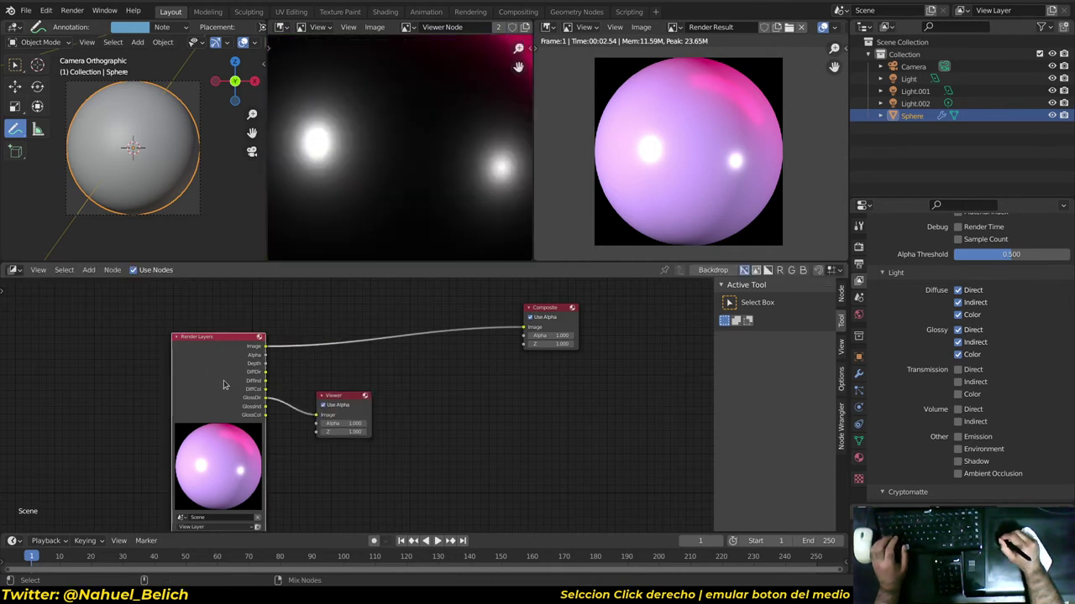
{"action": "scroll", "coordinate": [225, 377], "scroll_direction": "up", "scroll_amount": 2}
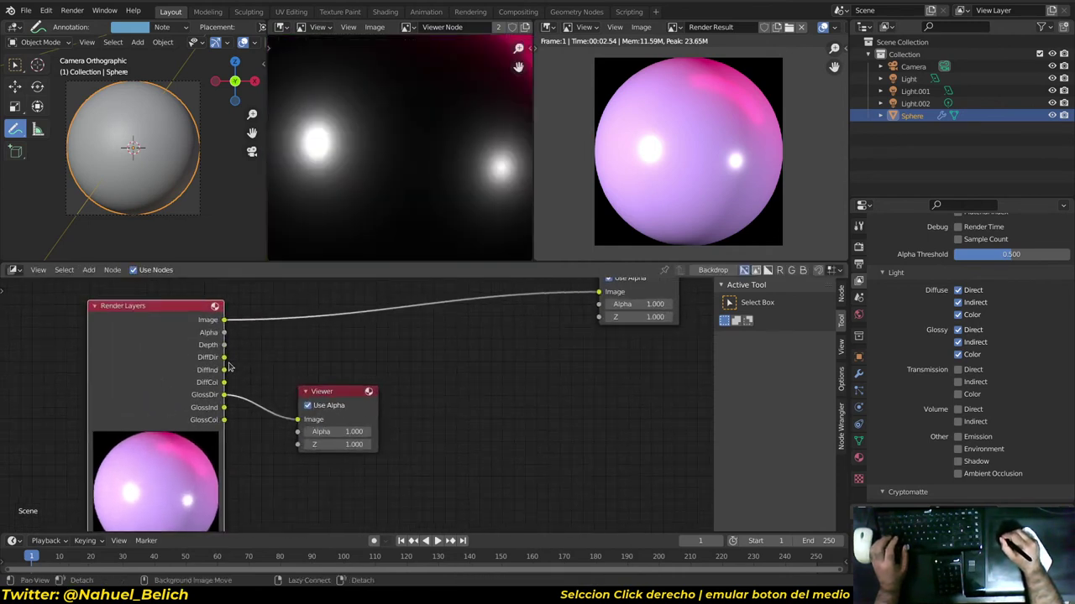
{"action": "left_click", "coordinate": [214, 424], "text": "ctrl+shift"}
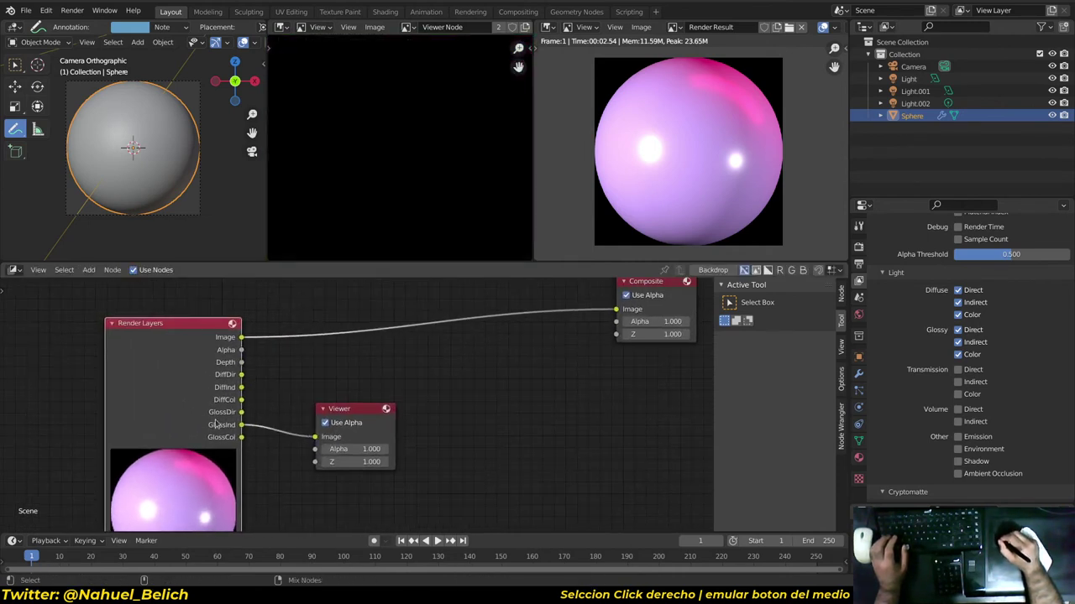
{"action": "left_click", "coordinate": [196, 369], "text": "ctrl+shift"}
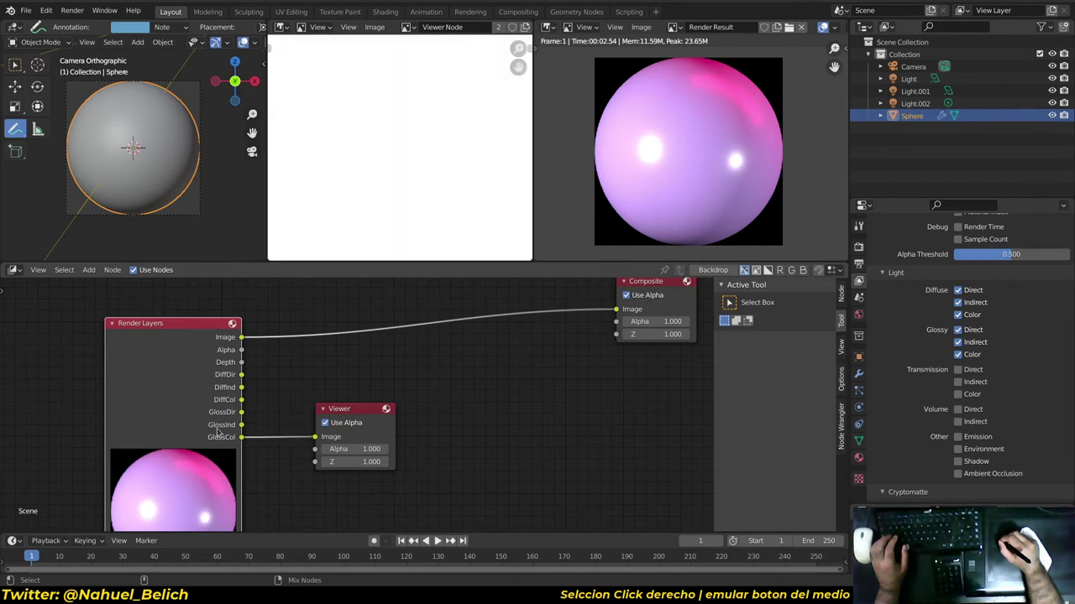
Recheck the DiffDir, DiffCol and Depth outputs in the viewer.
{"action": "left_click", "coordinate": [200, 377], "text": "ctrl+shift"}
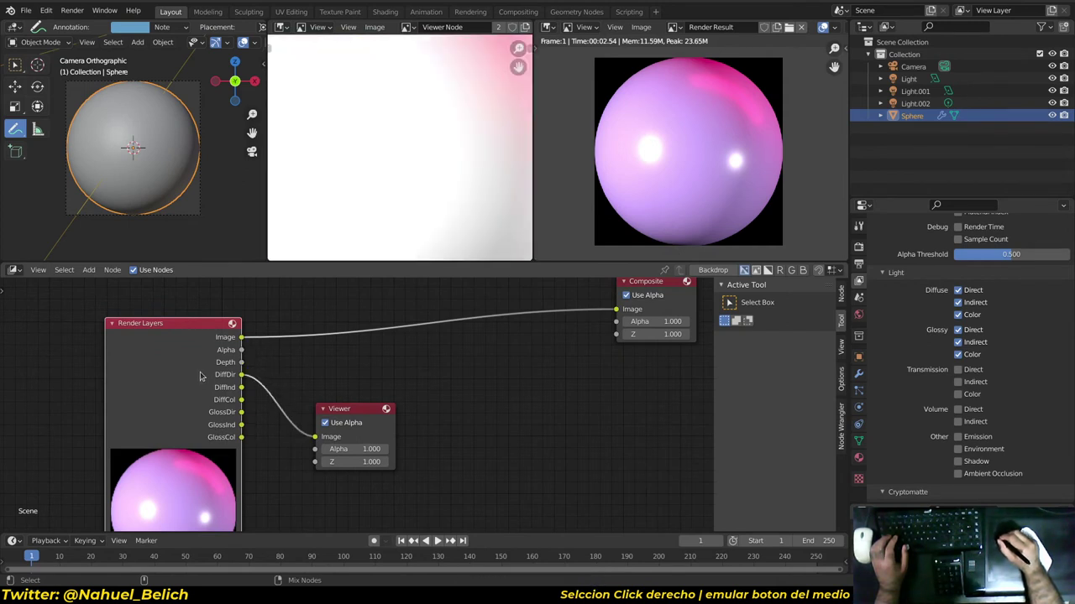
{"action": "left_click", "coordinate": [201, 377], "text": "ctrl+shift"}
{"action": "left_click", "coordinate": [201, 377], "text": "ctrl+shift"}
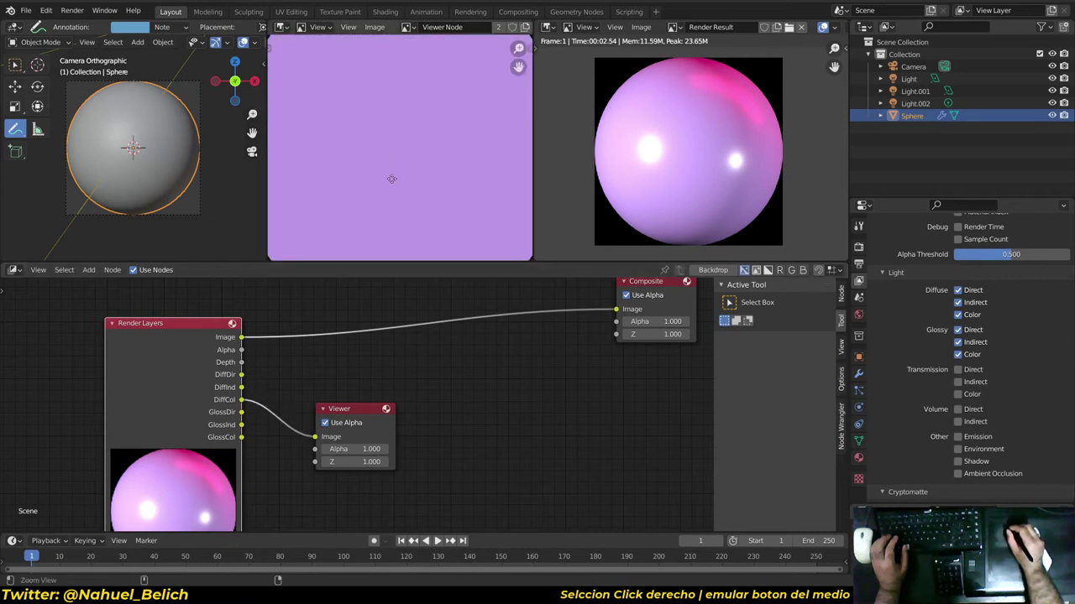
{"action": "scroll", "coordinate": [388, 207], "scroll_direction": "down", "scroll_amount": 2}
{"action": "left_click", "coordinate": [202, 388], "text": "ctrl+shift"}
{"action": "left_click", "coordinate": [201, 388], "text": "ctrl+shift"}
{"action": "left_click", "coordinate": [201, 388], "text": "ctrl+shift"}
Delete the Viewer node and frame the Render Layers pass outputs.
{"action": "left_click", "coordinate": [355, 410]}
{"action": "key", "text": "x"}
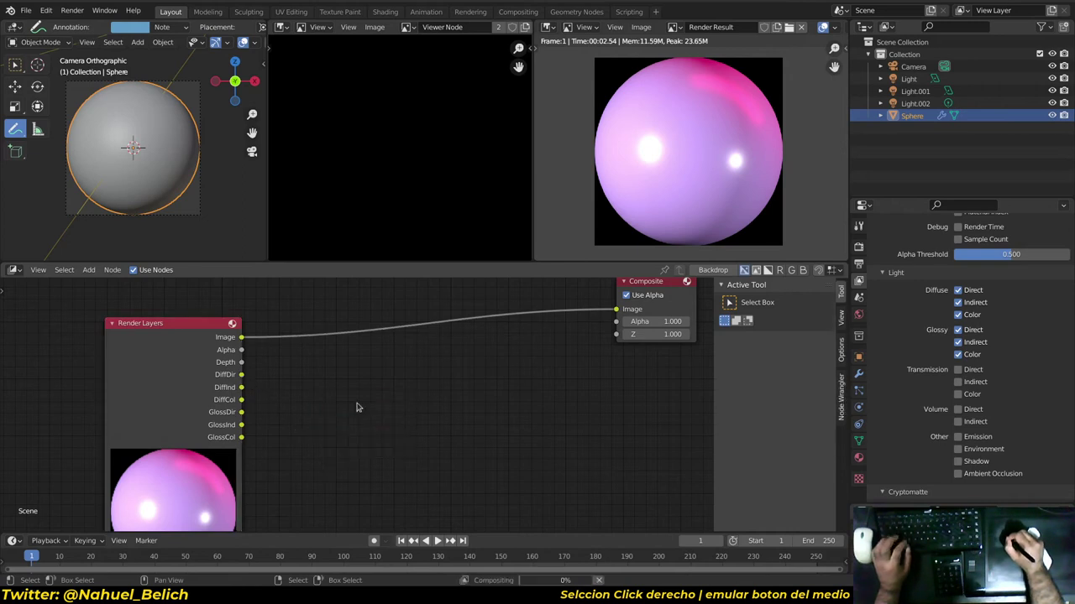
{"action": "middle_click_drag", "start_coordinate": [320, 399], "coordinate": [388, 384]}
{"action": "scroll", "coordinate": [388, 384], "scroll_direction": "up", "scroll_amount": 1}
{"action": "scroll", "coordinate": [391, 384], "scroll_direction": "up", "scroll_amount": 1}
{"action": "scroll", "coordinate": [380, 415], "scroll_direction": "up", "scroll_amount": 1}
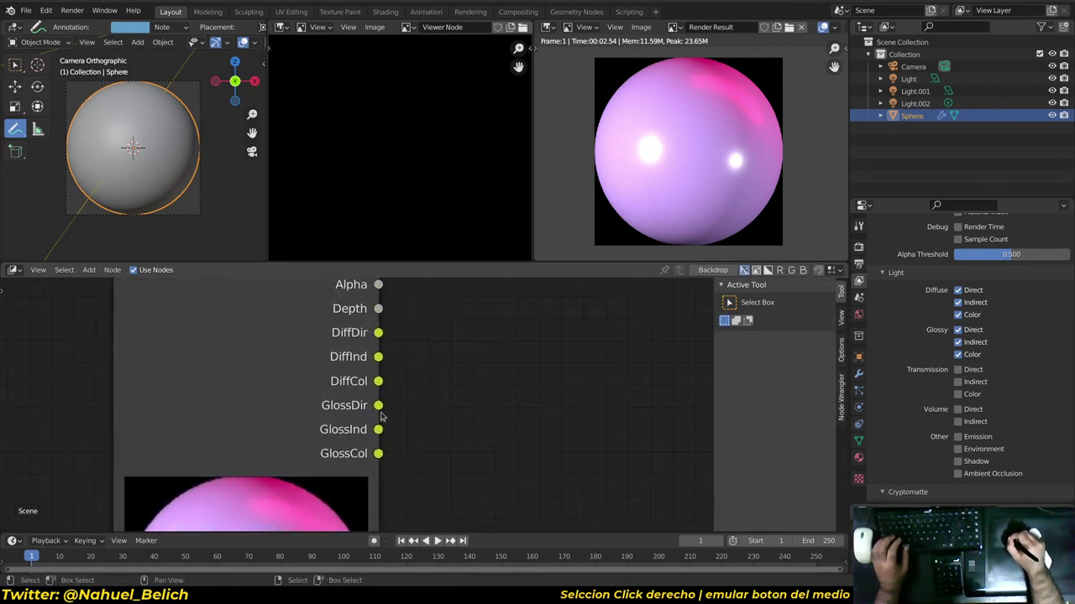
{"action": "left_click", "coordinate": [373, 409]}
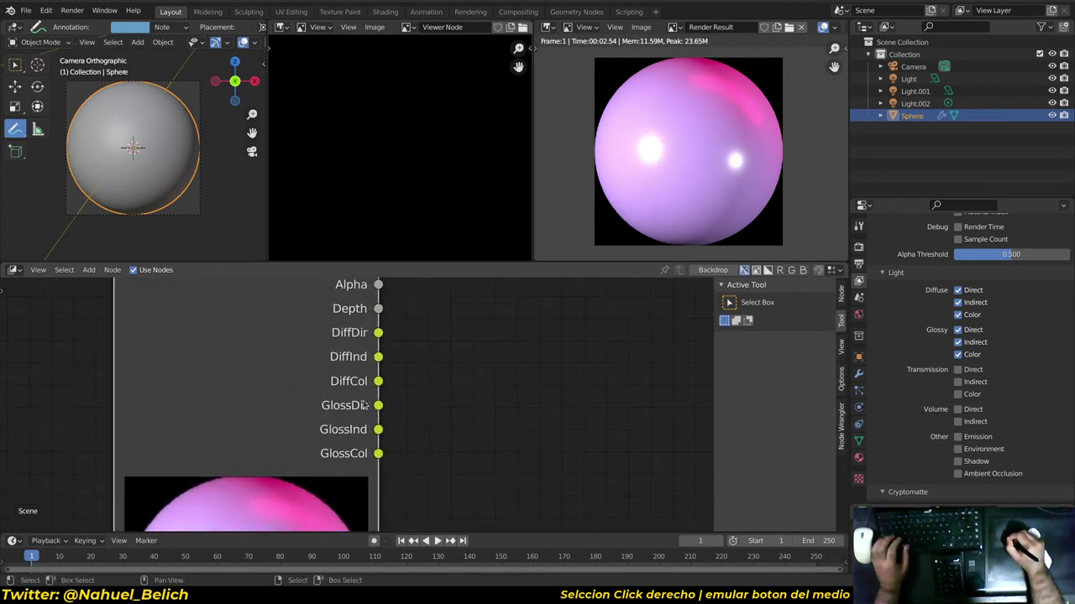
{"action": "mouse_move", "coordinate": [373, 409]}
{"action": "middle_mouse_down"}
{"action": "mouse_move", "coordinate": [295, 395]}
{"action": "mouse_move", "coordinate": [249, 401]}
{"action": "middle_mouse_up"}
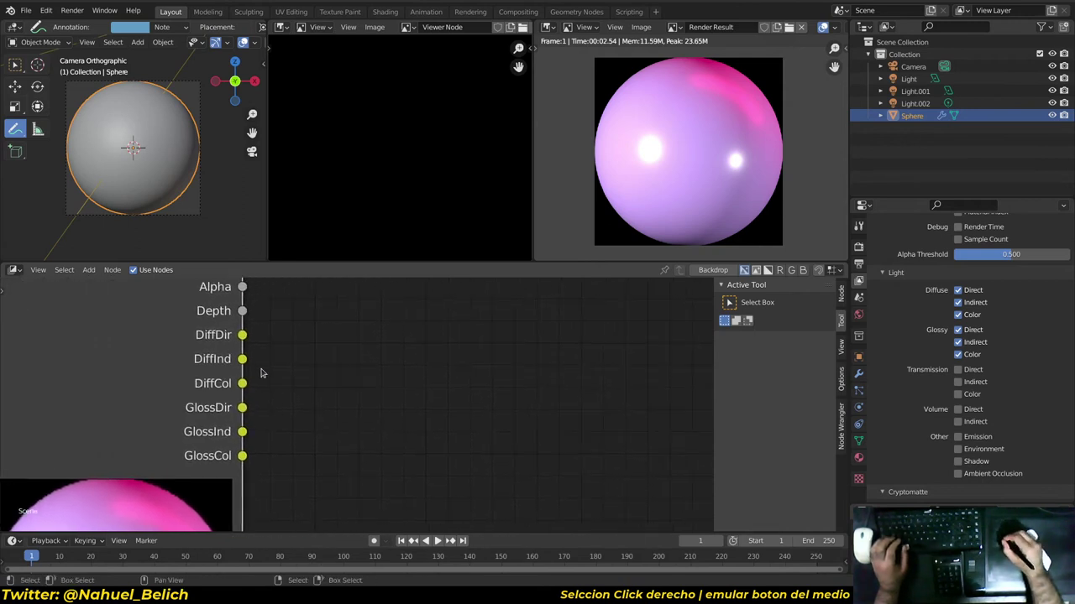
Draw annotation brackets grouping DiffDir/DiffInd and GlossDir/GlossInd, then bring up the add-node list.
{"action": "right_click", "coordinate": [256, 428]}
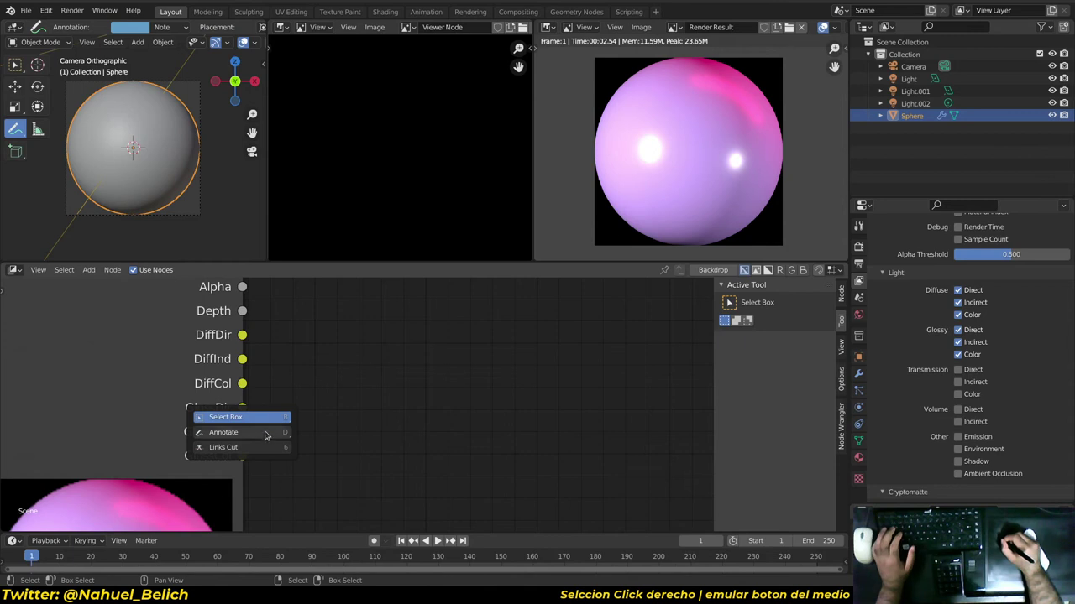
{"action": "key", "text": "Escape"}
{"action": "key", "text": "shift+space"}
{"action": "left_click", "coordinate": [252, 431]}
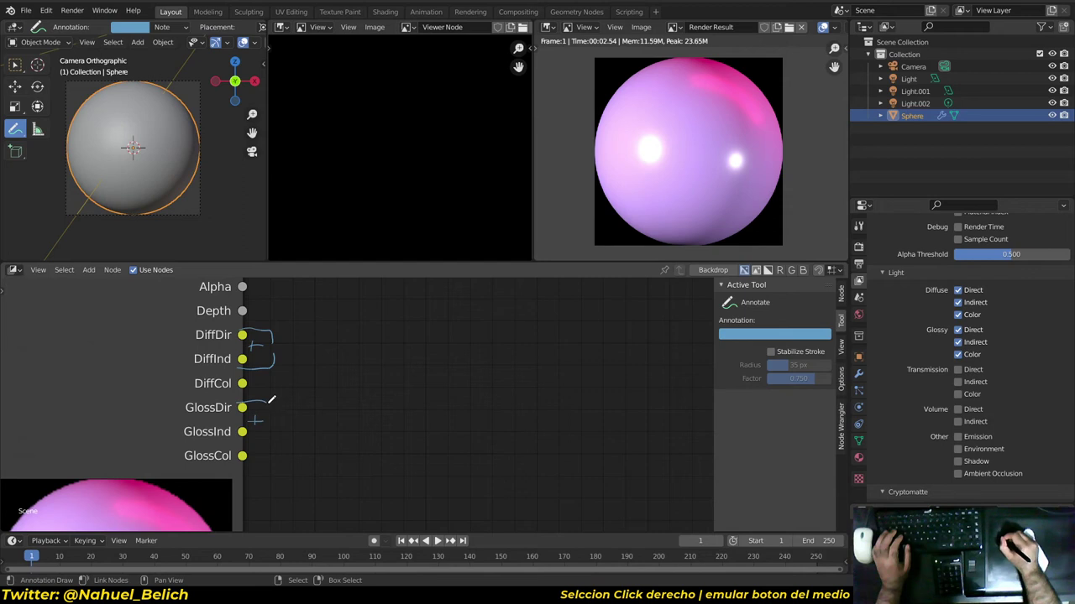
{"action": "key", "text": "shift+a"}
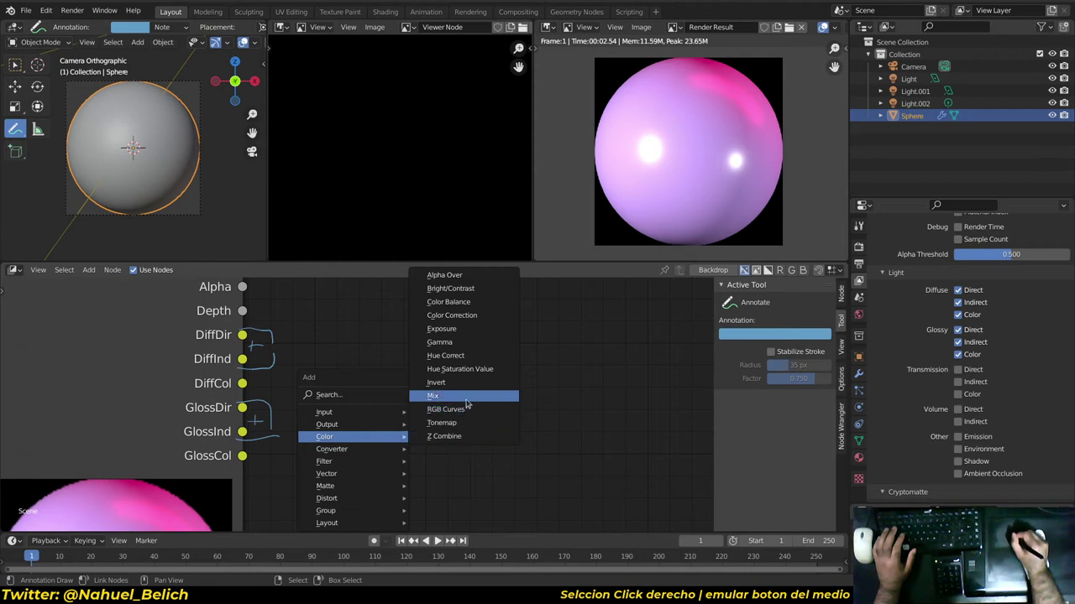
Add a Mix node fed by GlossDir and GlossInd with blend type Add.
{"action": "left_click", "coordinate": [468, 405]}
{"action": "left_click", "coordinate": [352, 294]}
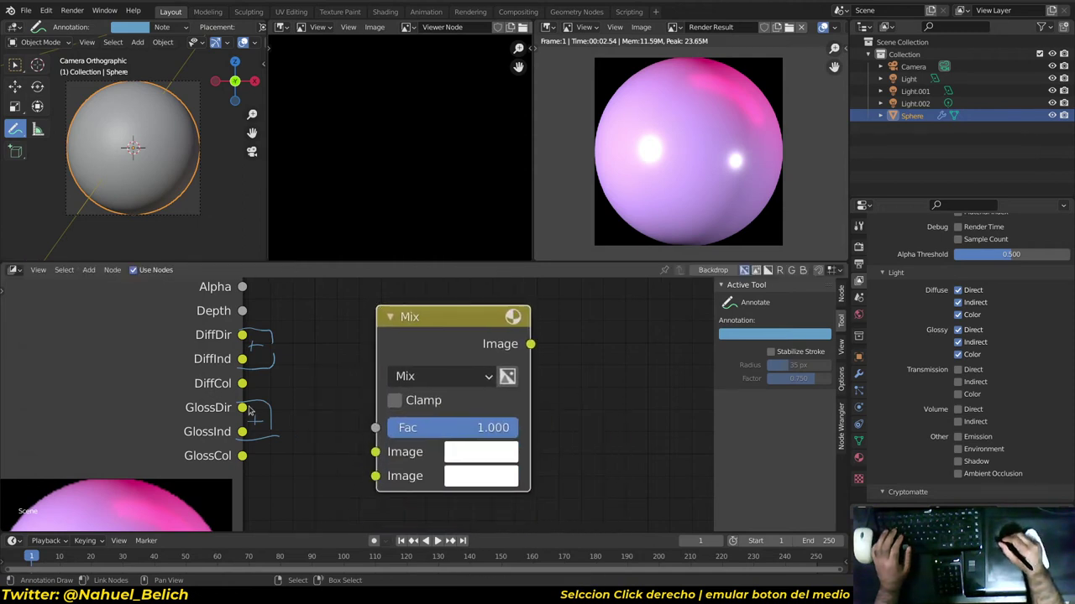
{"action": "key", "text": "shift+space"}
{"action": "left_click", "coordinate": [304, 424]}
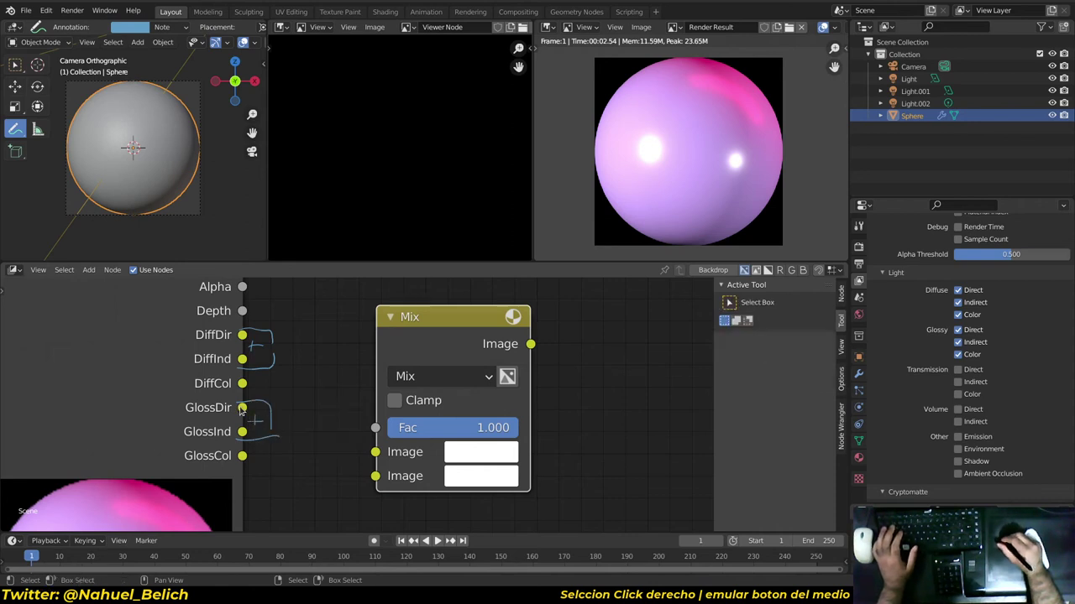
{"action": "left_click_drag", "start_coordinate": [242, 407], "coordinate": [376, 451]}
{"action": "left_click_drag", "start_coordinate": [242, 431], "coordinate": [375, 476]}
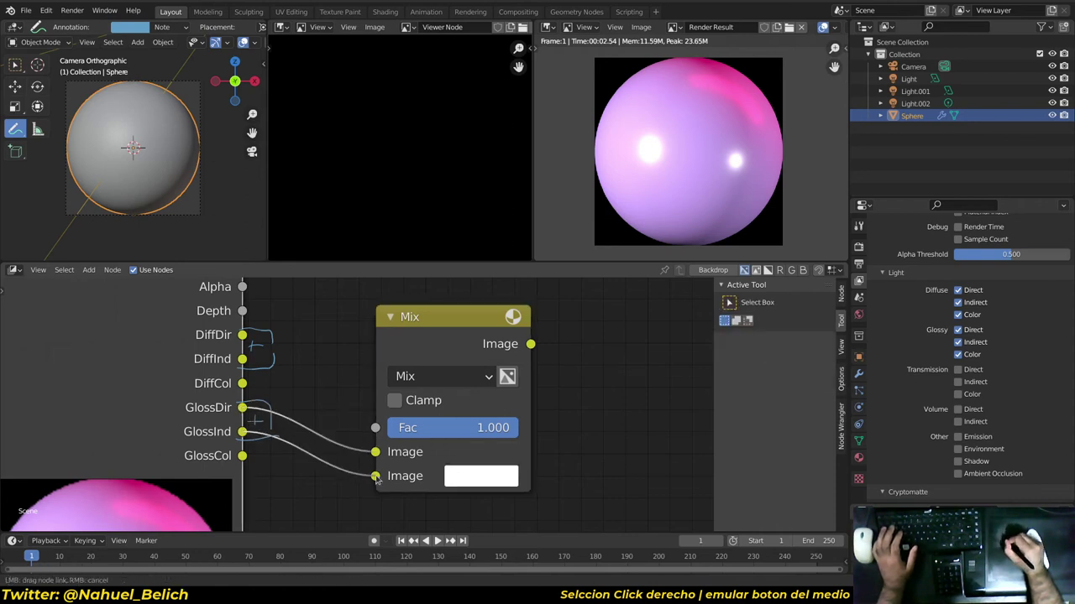
{"action": "left_click", "coordinate": [440, 379], "text": "ctrl+shift"}
{"action": "left_click", "coordinate": [441, 379]}
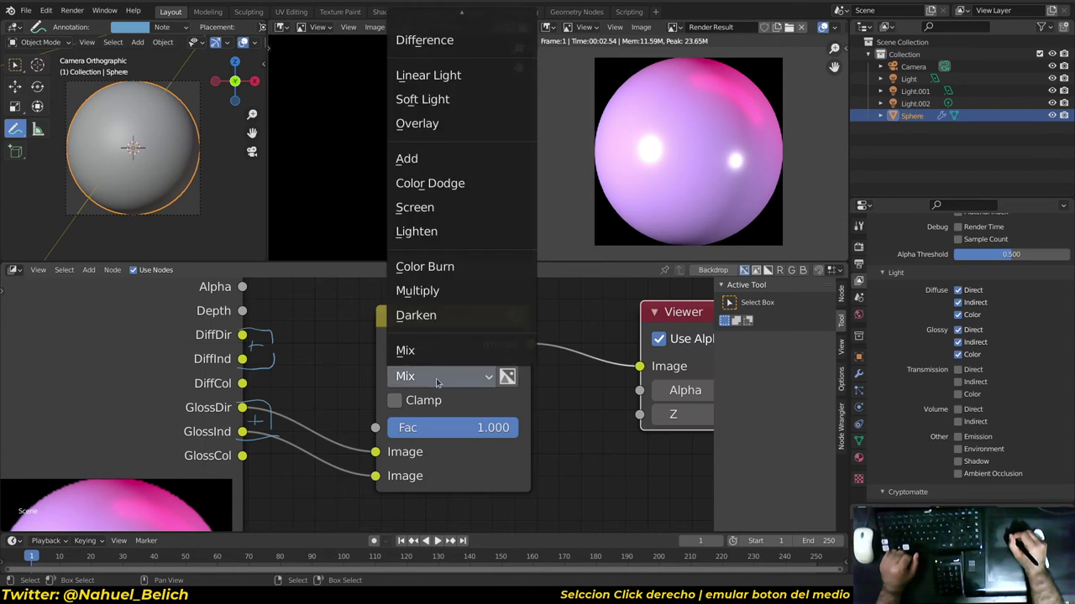
{"action": "left_click", "coordinate": [435, 156]}
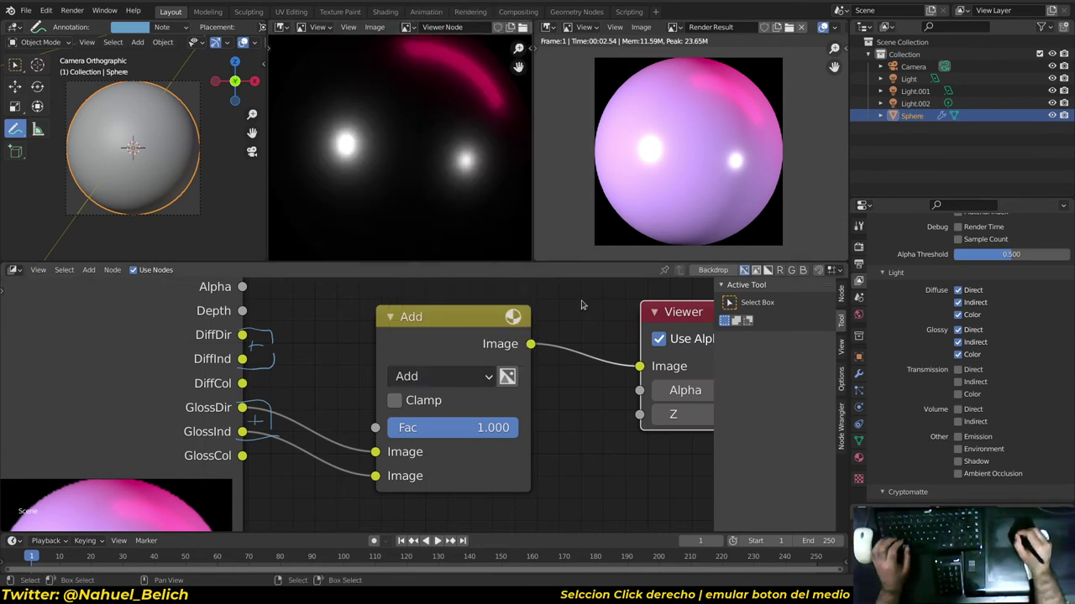
Delete the Viewer node, move the Add node up-left and duplicate it.
{"action": "middle_click_drag", "start_coordinate": [721, 325], "coordinate": [567, 330]}
{"action": "key", "text": "x"}
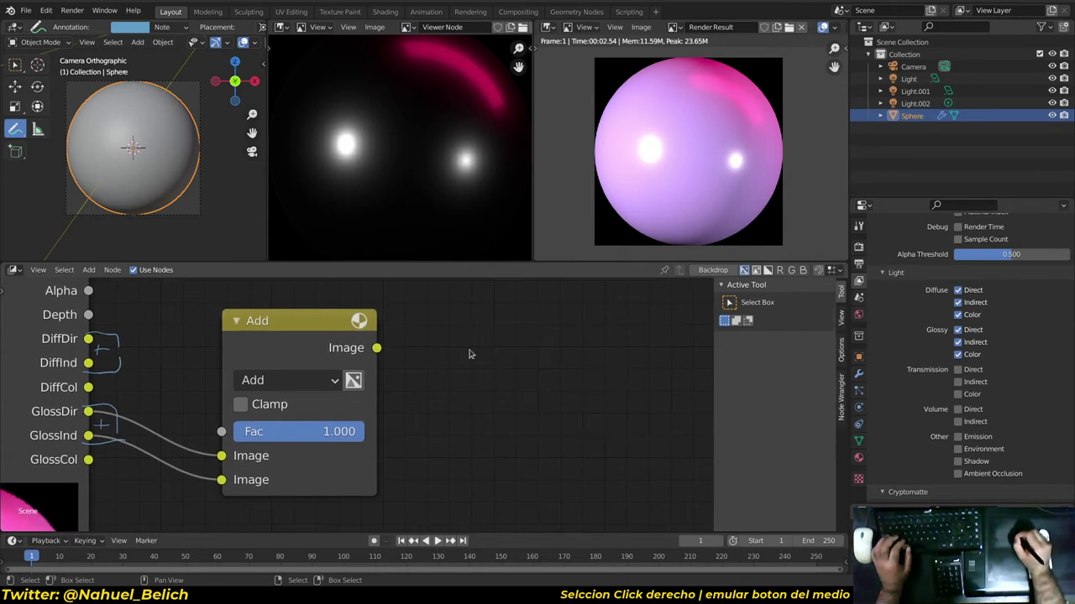
{"action": "left_click", "coordinate": [274, 336]}
{"action": "left_click_drag", "start_coordinate": [271, 330], "coordinate": [250, 309]}
{"action": "key", "text": "shift+d"}
Place the duplicate node, sketch a GlossCol guide line, and link the first Add output into it.
{"action": "left_click", "coordinate": [488, 312]}
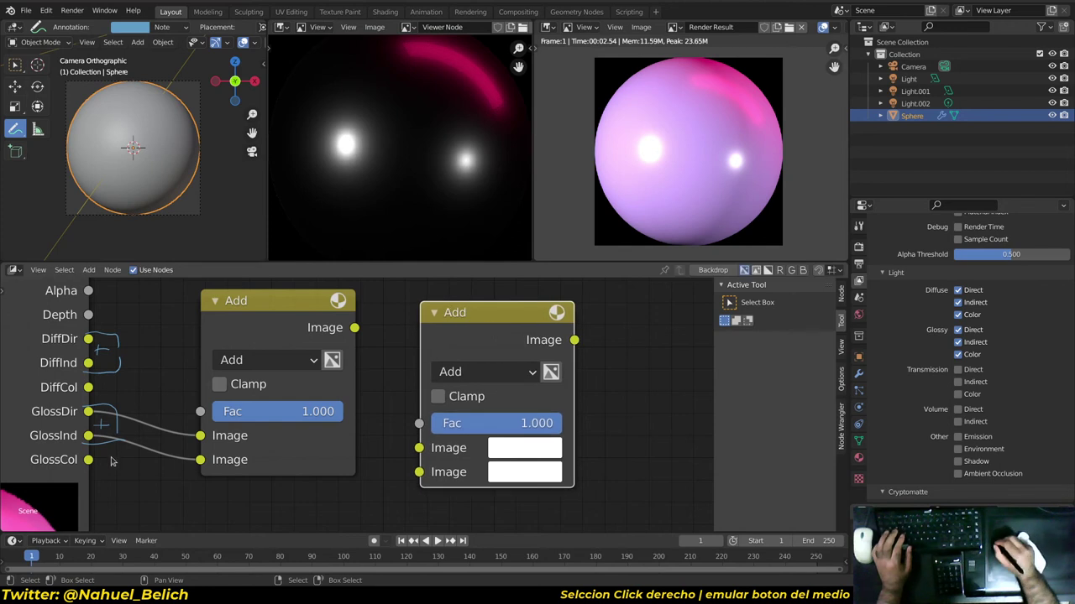
{"action": "left_click", "coordinate": [462, 372]}
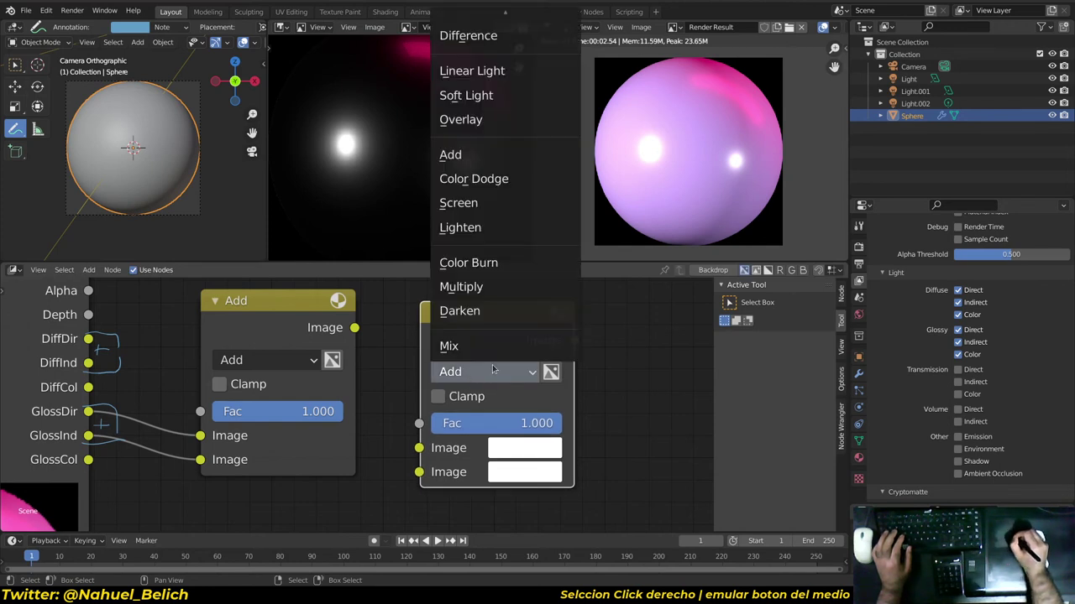
{"action": "left_click", "coordinate": [493, 370]}
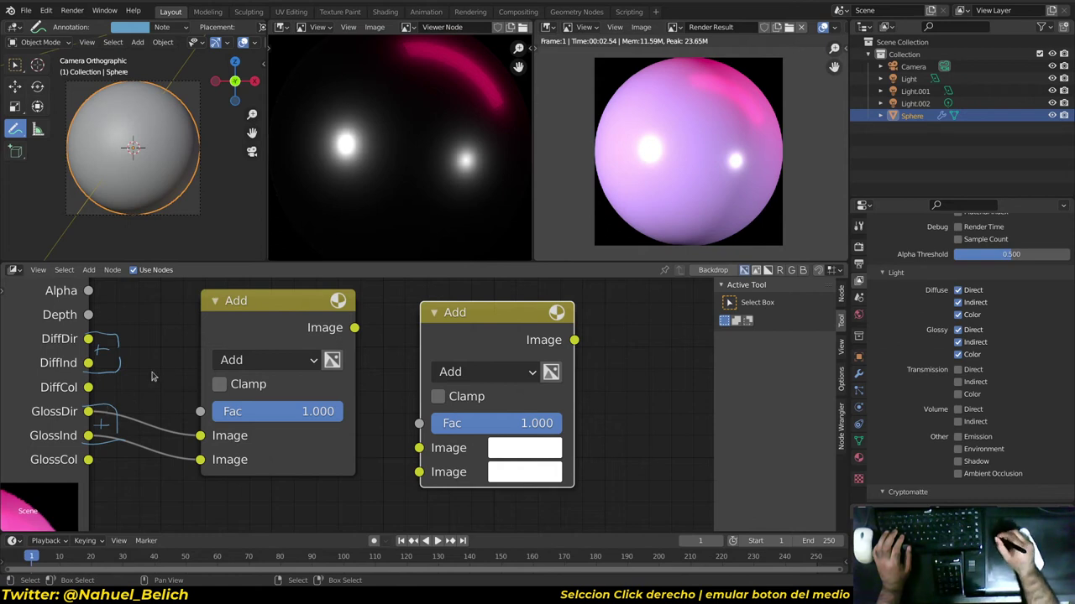
{"action": "left_click", "coordinate": [104, 392]}
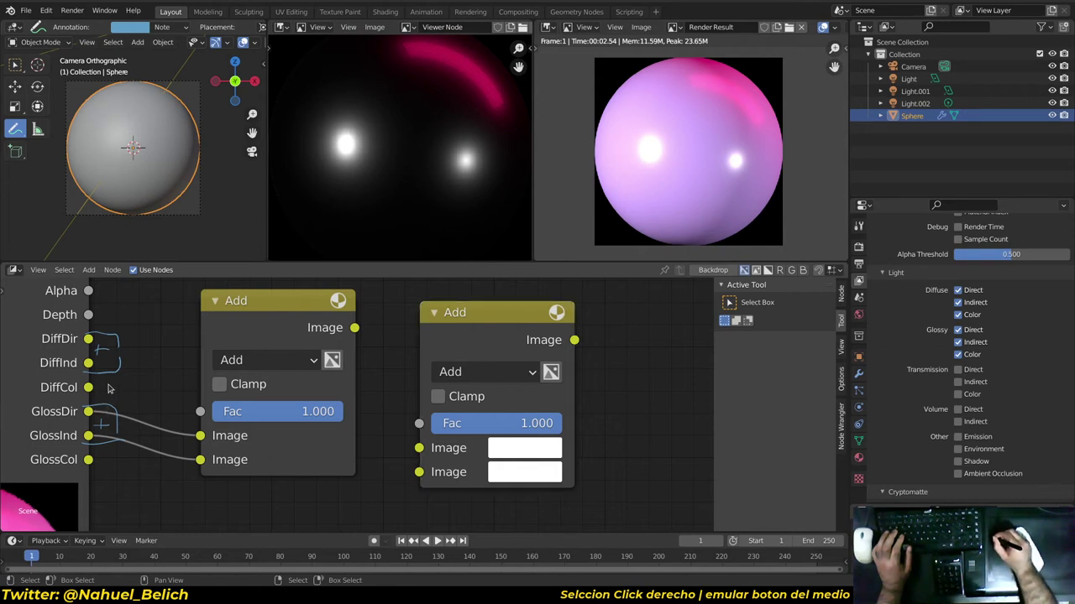
{"action": "key", "text": "shift+space"}
{"action": "left_click", "coordinate": [101, 402]}
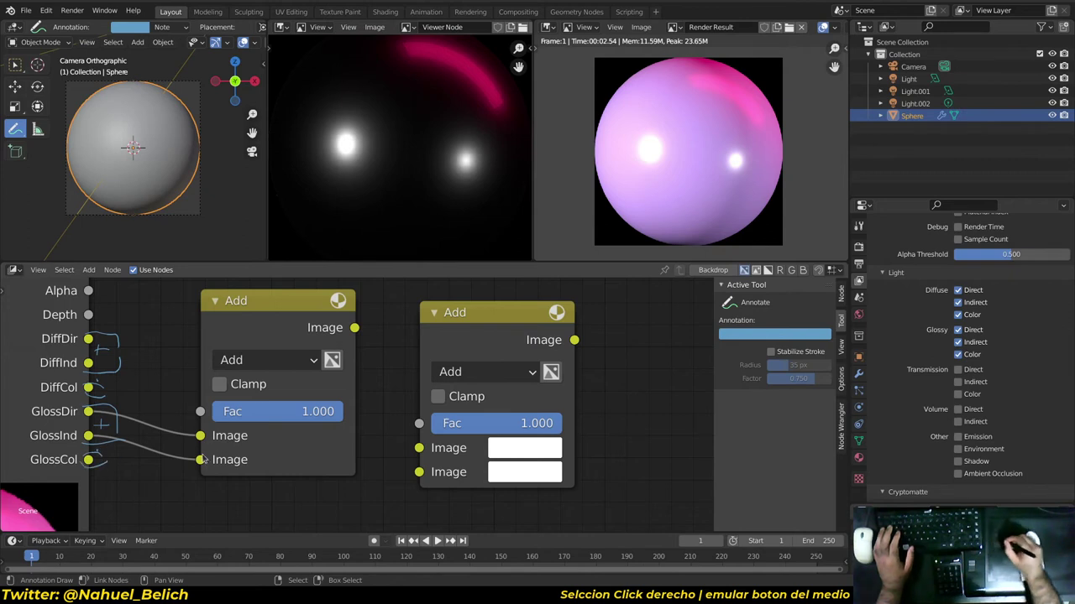
{"action": "left_click_drag", "start_coordinate": [120, 460], "coordinate": [407, 476]}
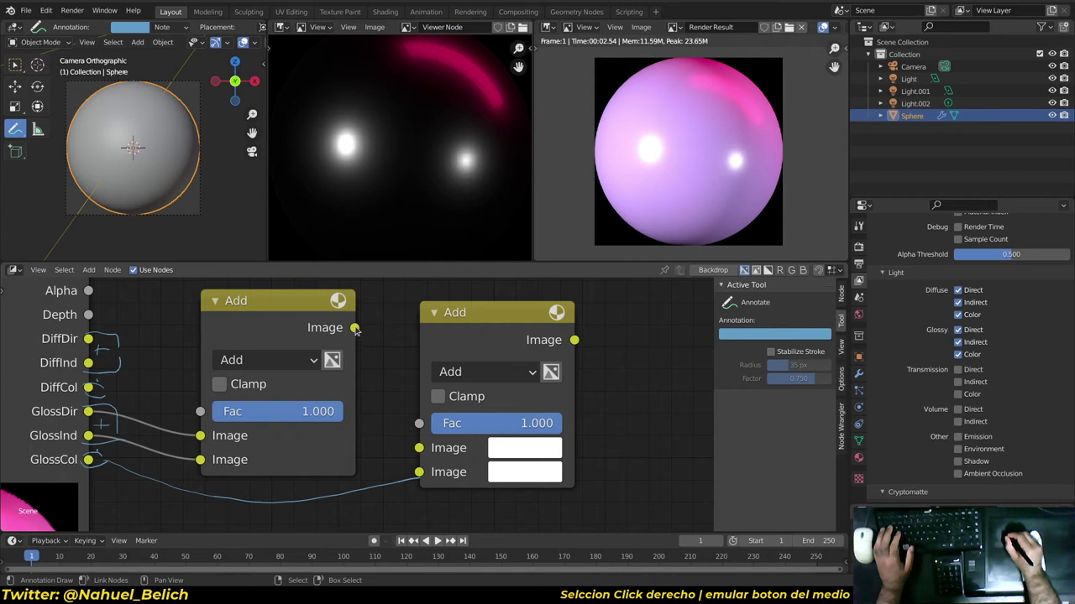
{"action": "left_click_drag", "start_coordinate": [408, 429], "coordinate": [418, 447]}
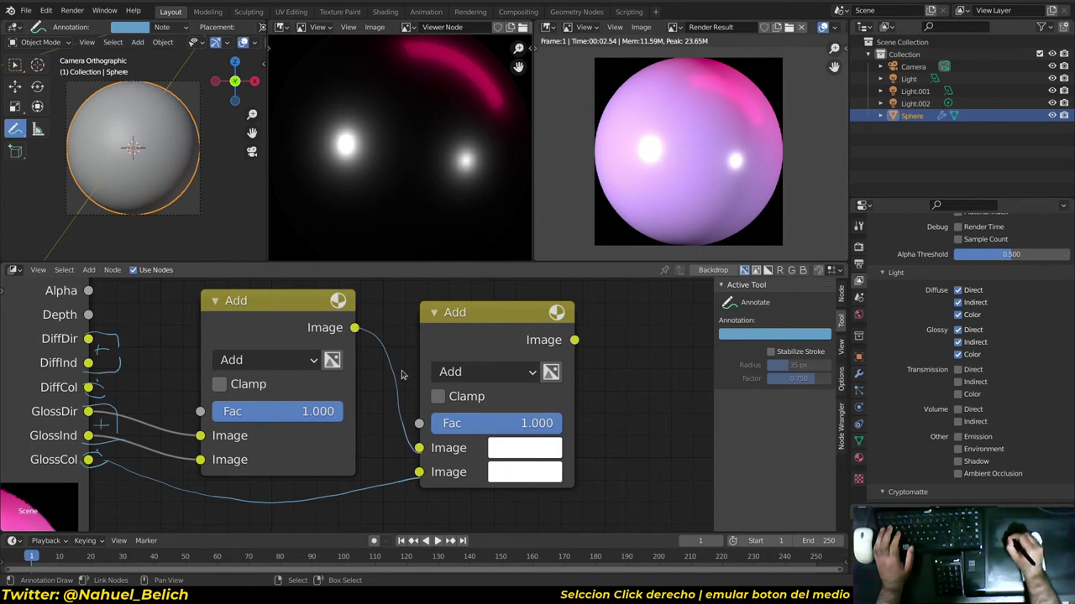
Set the second node's blend type to Multiply and preview its output in a Viewer.
{"action": "left_click", "coordinate": [466, 372]}
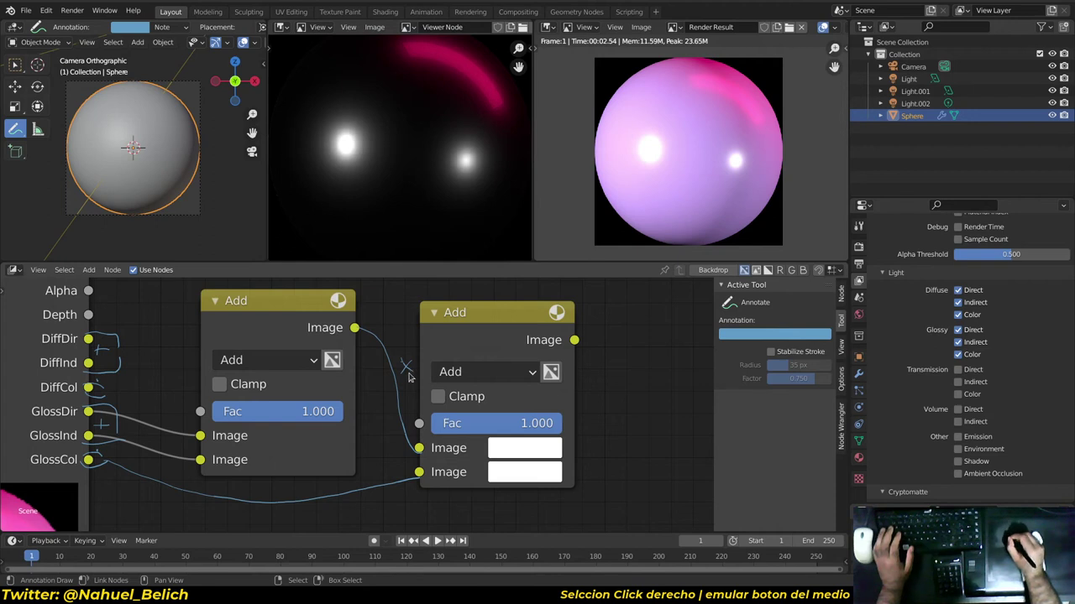
{"action": "key", "text": "shift+space"}
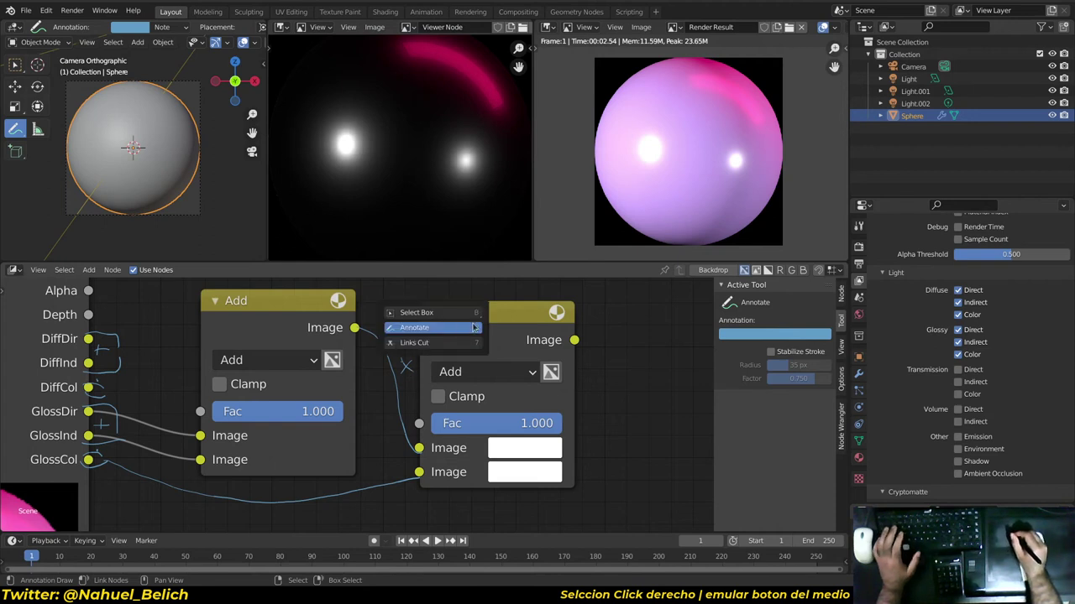
{"action": "left_click", "coordinate": [472, 316]}
{"action": "left_click", "coordinate": [473, 315]}
{"action": "left_click", "coordinate": [479, 372]}
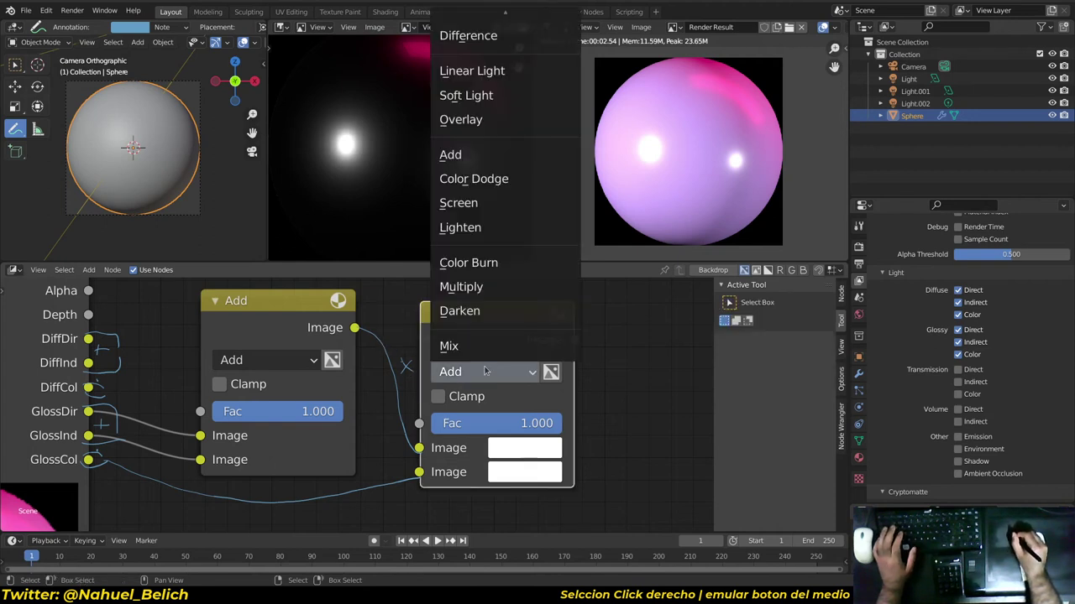
{"action": "left_click", "coordinate": [492, 328], "text": "ctrl+shift"}
{"action": "left_click", "coordinate": [483, 372]}
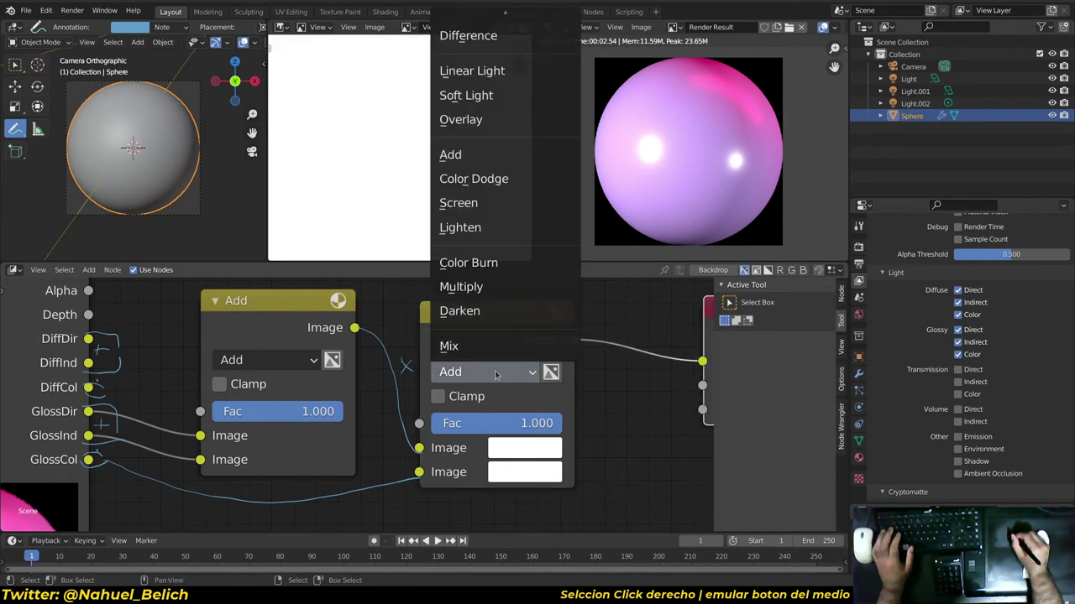
{"action": "left_click", "coordinate": [492, 287]}
{"action": "middle_click_drag", "start_coordinate": [492, 287], "coordinate": [434, 297]}
{"action": "left_click_drag", "start_coordinate": [294, 337], "coordinate": [359, 457]}
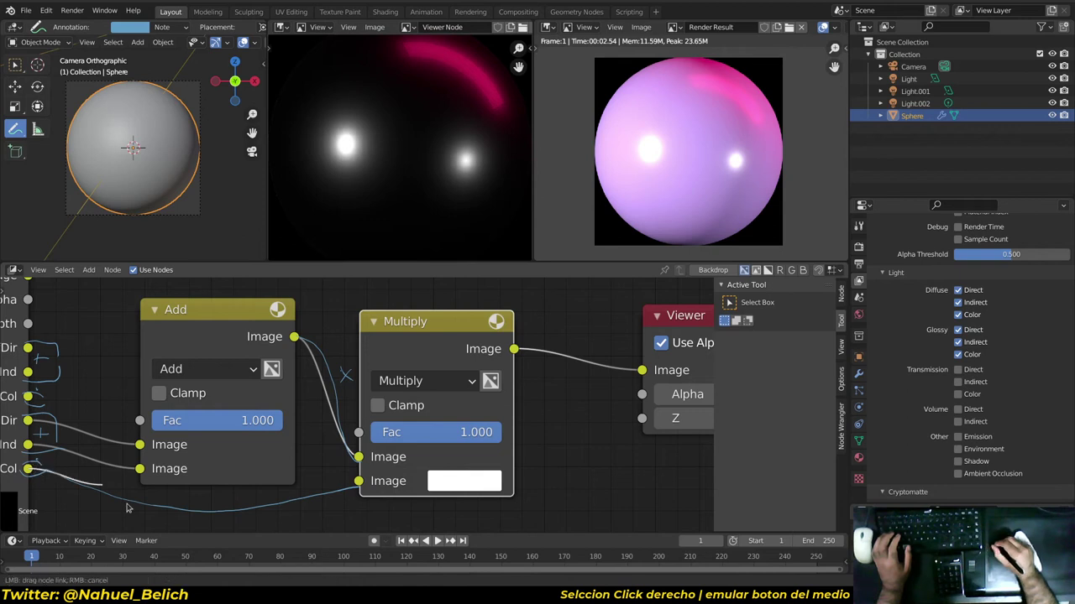
Link GlossCol into Multiply's second input and move the Add and Multiply pair down-left.
{"action": "left_click_drag", "start_coordinate": [28, 469], "coordinate": [359, 481]}
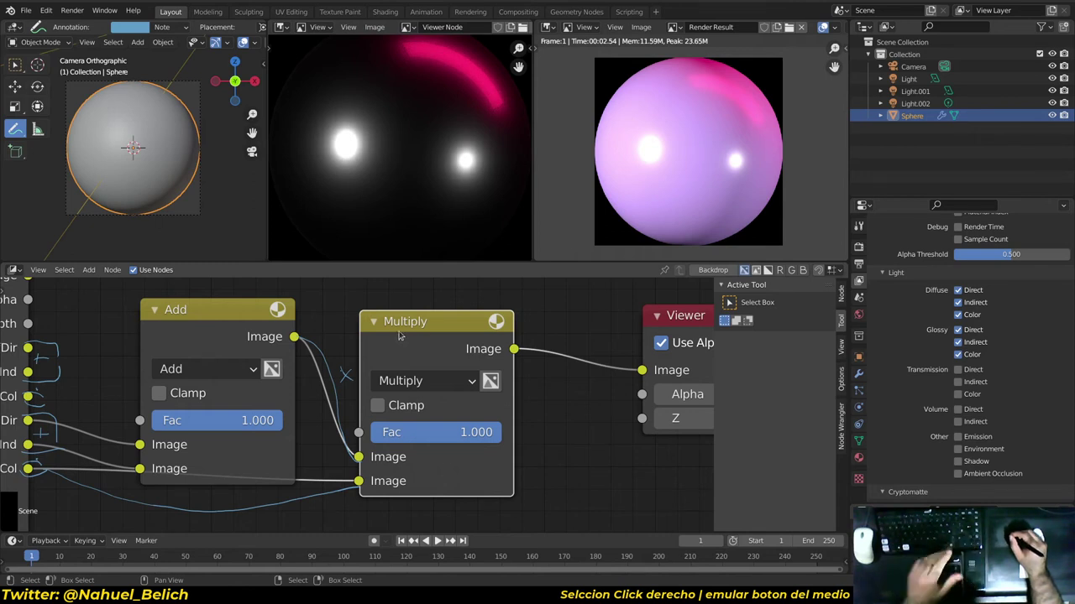
{"action": "scroll", "coordinate": [504, 328], "scroll_direction": "down", "scroll_amount": 1}
{"action": "scroll", "coordinate": [435, 361], "scroll_direction": "down", "scroll_amount": 2}
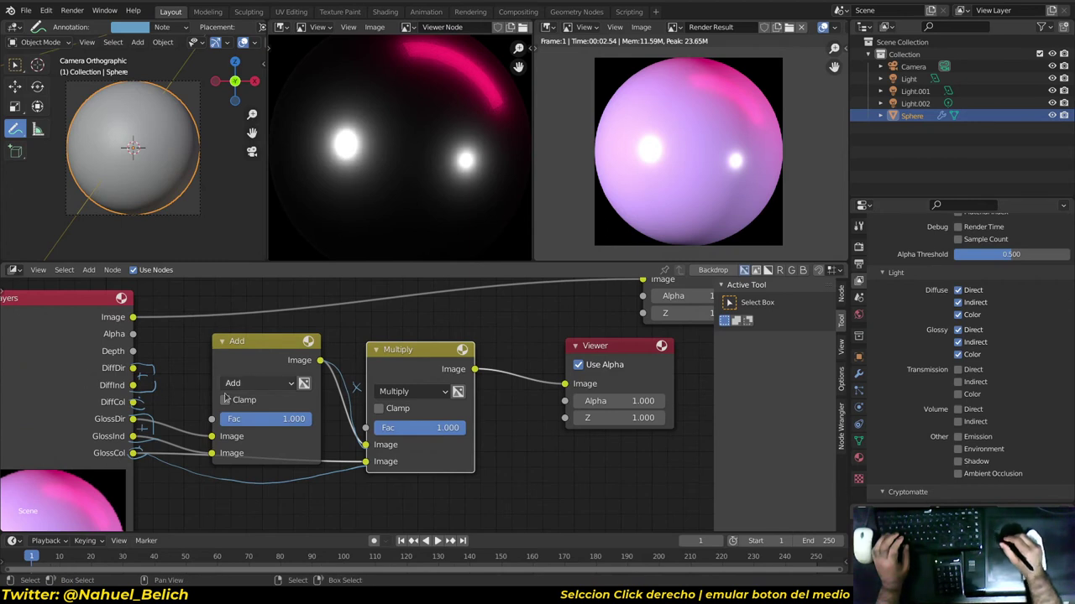
{"action": "left_click_drag", "start_coordinate": [190, 368], "coordinate": [373, 458]}
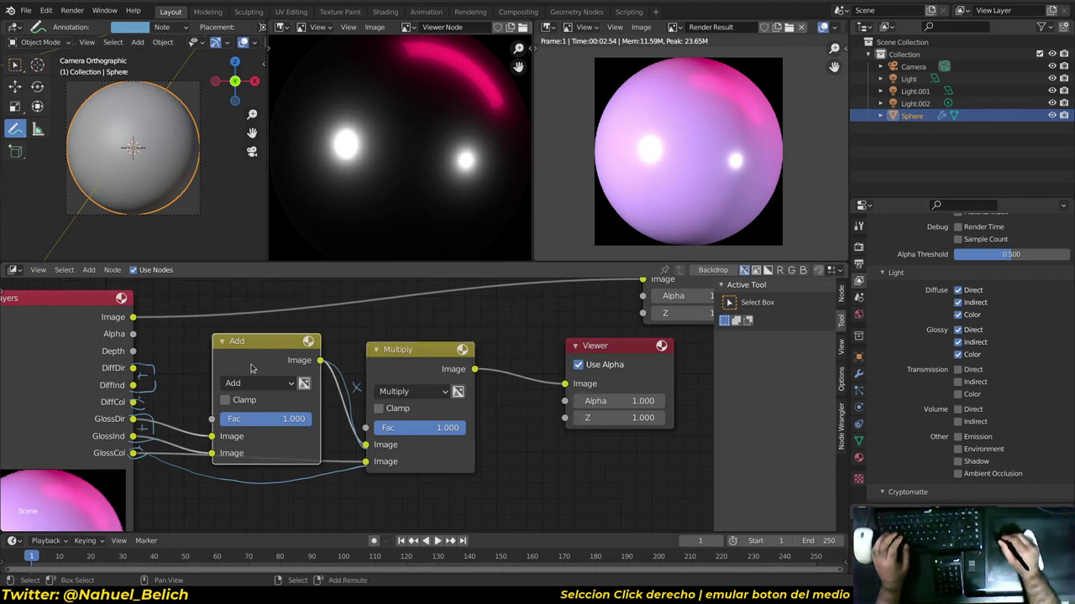
{"action": "left_click_drag", "start_coordinate": [414, 360], "coordinate": [412, 372]}
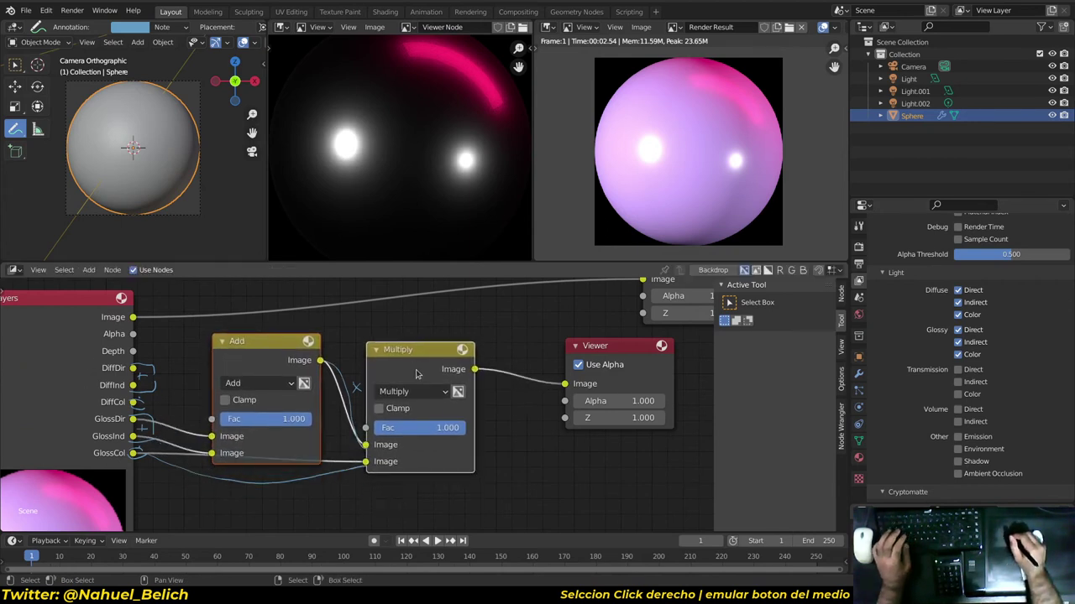
{"action": "middle_click_drag", "start_coordinate": [417, 372], "coordinate": [415, 367]}
{"action": "scroll", "coordinate": [415, 367], "scroll_direction": "down", "scroll_amount": 1}
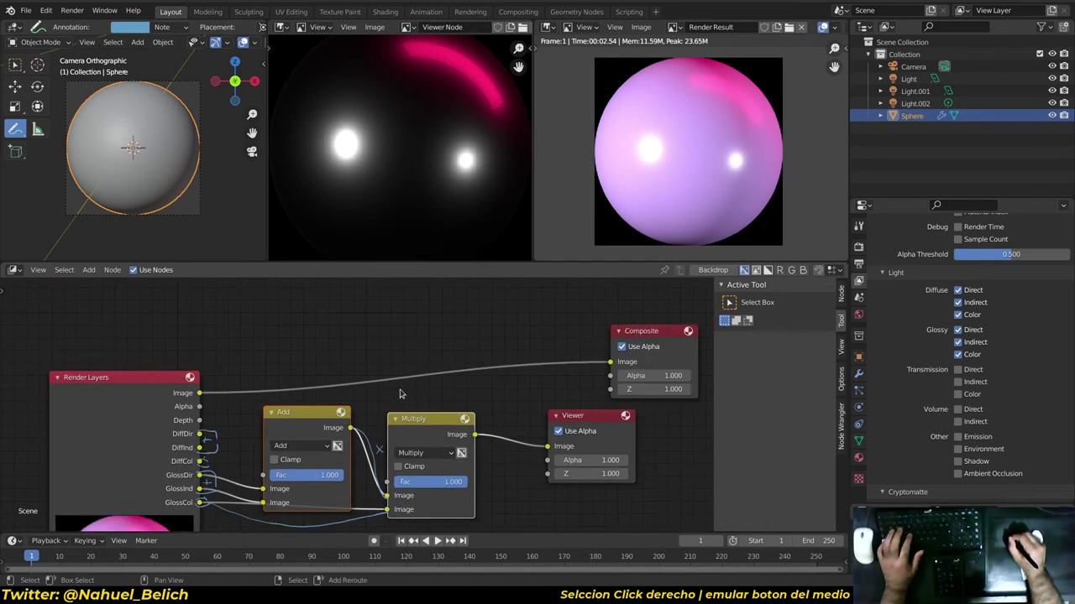
Duplicate the Add and Multiply nodes above and connect DiffDir and DiffInd into the top Add.
{"action": "key", "text": "shift+d"}
{"action": "left_click", "coordinate": [401, 228]}
{"action": "scroll", "coordinate": [356, 317], "scroll_direction": "down", "scroll_amount": 1}
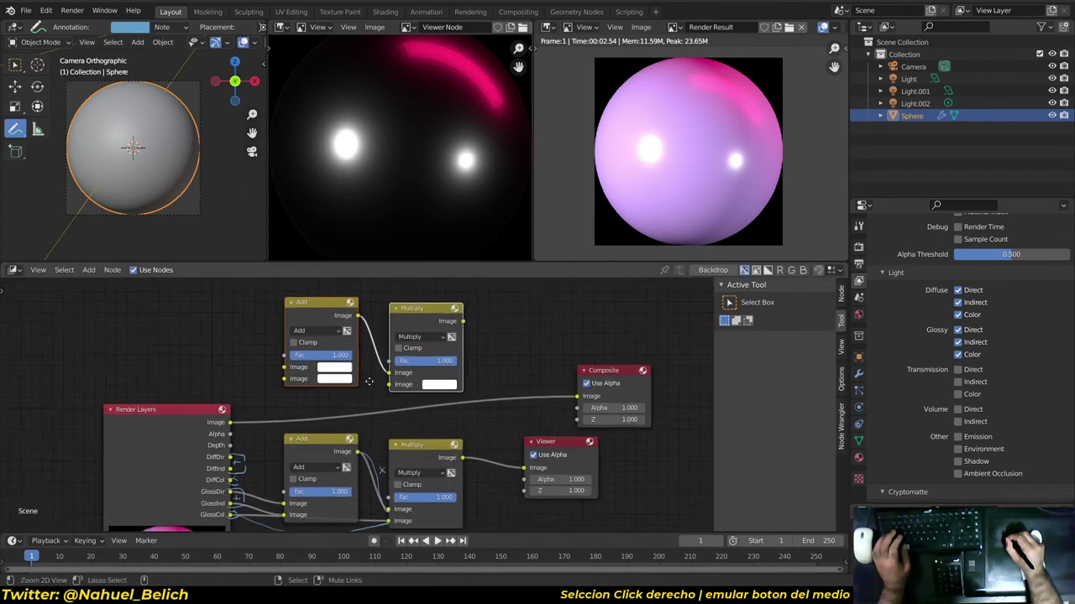
{"action": "left_click", "coordinate": [418, 321], "text": "ctrl+shift"}
{"action": "left_click", "coordinate": [410, 327]}
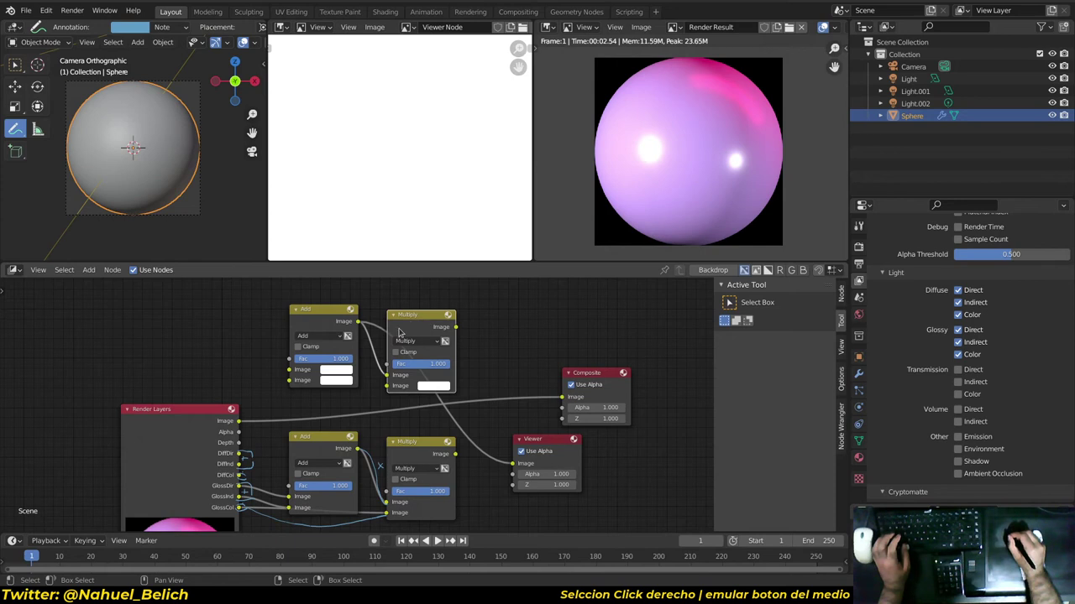
{"action": "left_click_drag", "start_coordinate": [239, 454], "coordinate": [288, 370]}
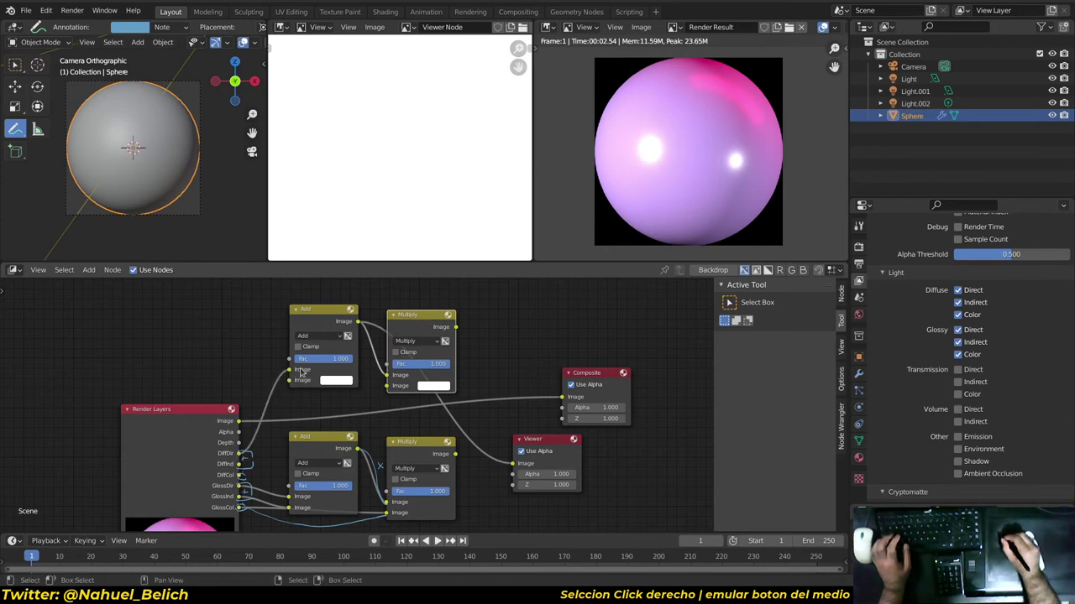
{"action": "left_click_drag", "start_coordinate": [266, 430], "coordinate": [382, 238]}
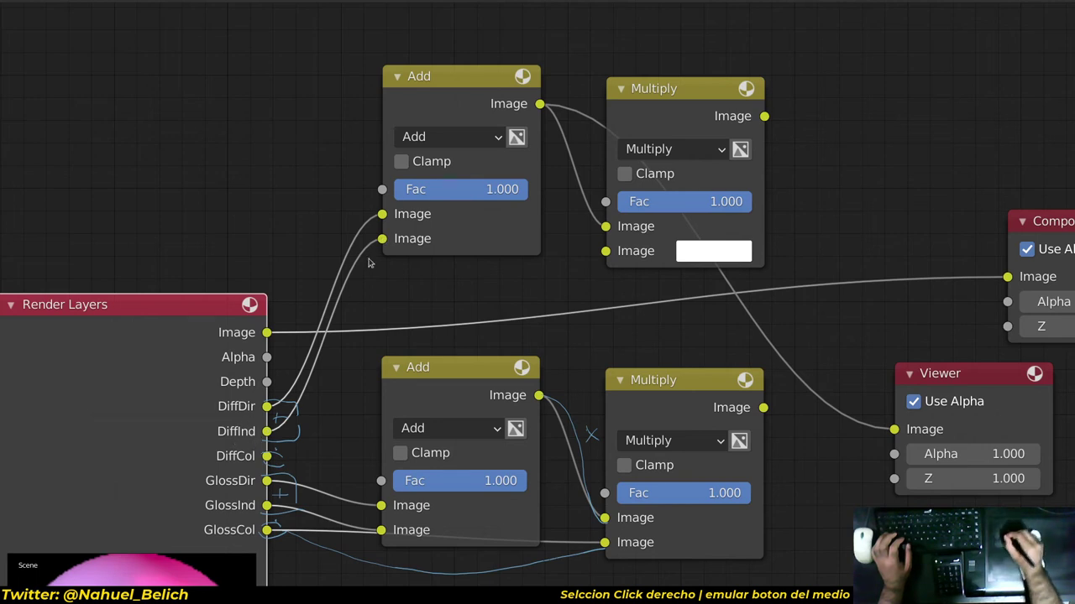
{"action": "key", "text": "ctrl+alt+space"}
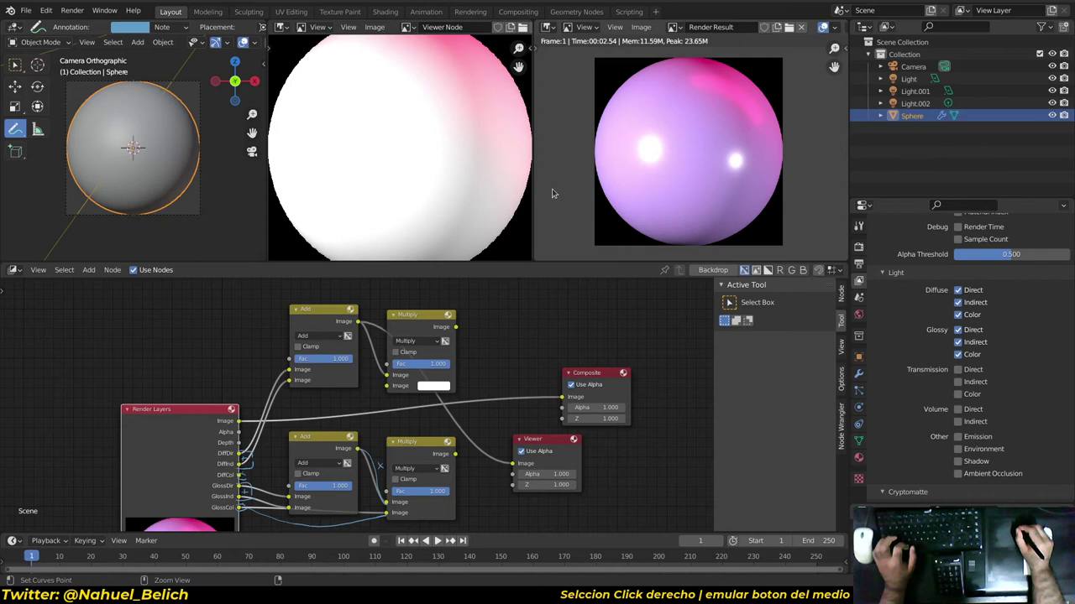
Feed DiffCol into the top Multiply, preview the diffuse result, then the glossy highlights.
{"action": "left_click_drag", "start_coordinate": [239, 475], "coordinate": [385, 385]}
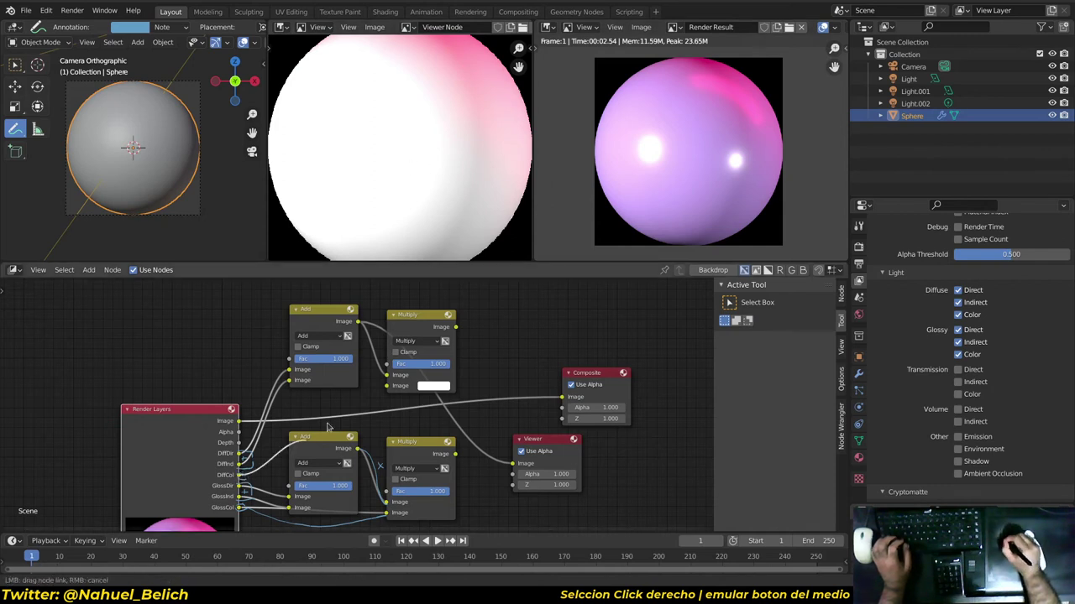
{"action": "left_click", "coordinate": [453, 328], "text": "ctrl+shift"}
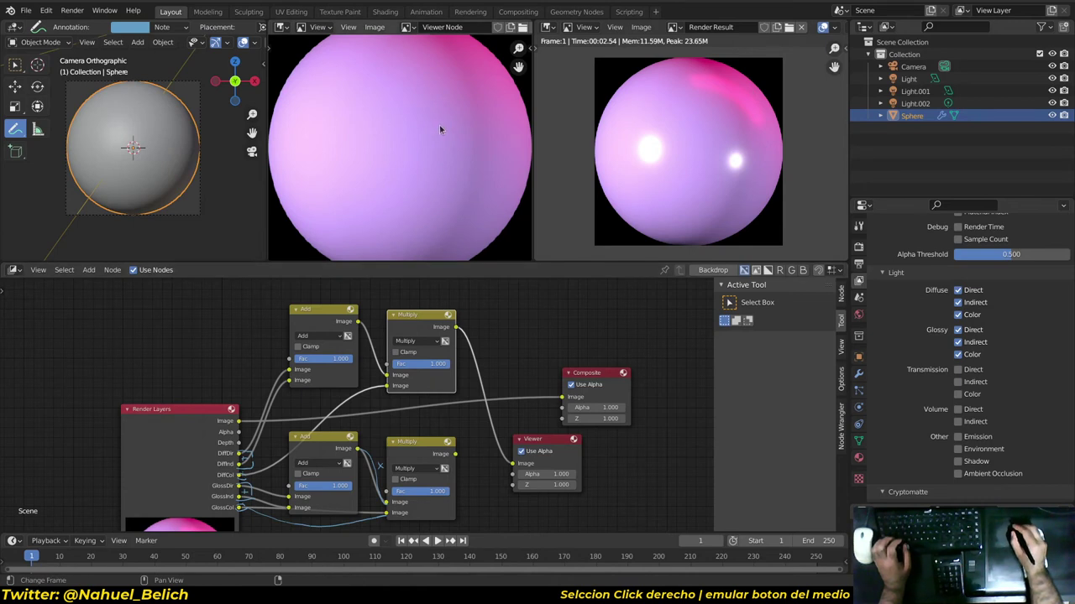
{"action": "scroll", "coordinate": [358, 388], "scroll_direction": "down", "scroll_amount": 2}
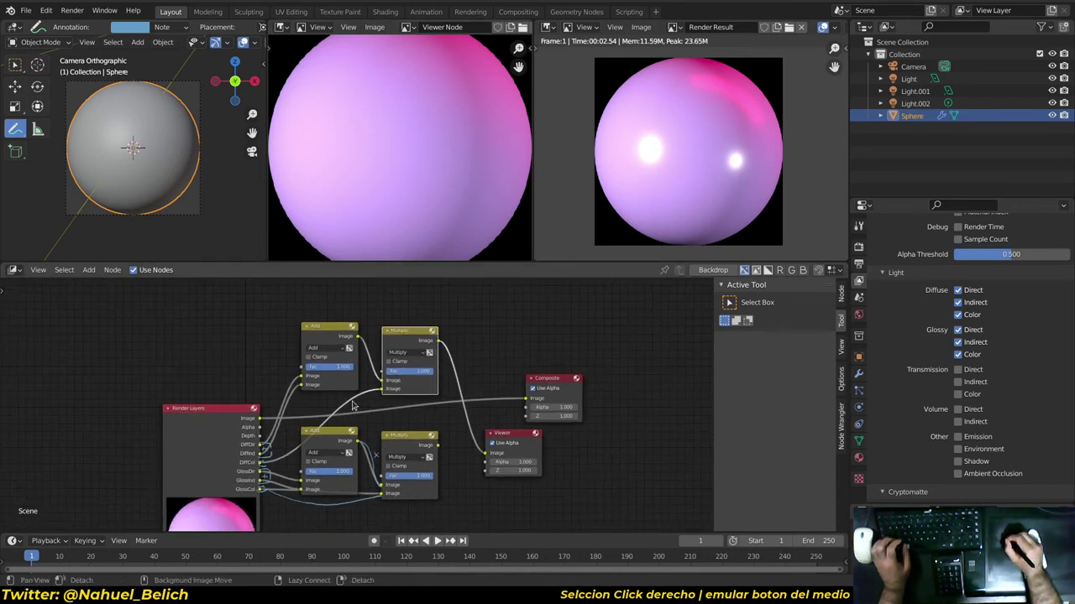
{"action": "middle_click_drag", "start_coordinate": [527, 392], "coordinate": [368, 367]}
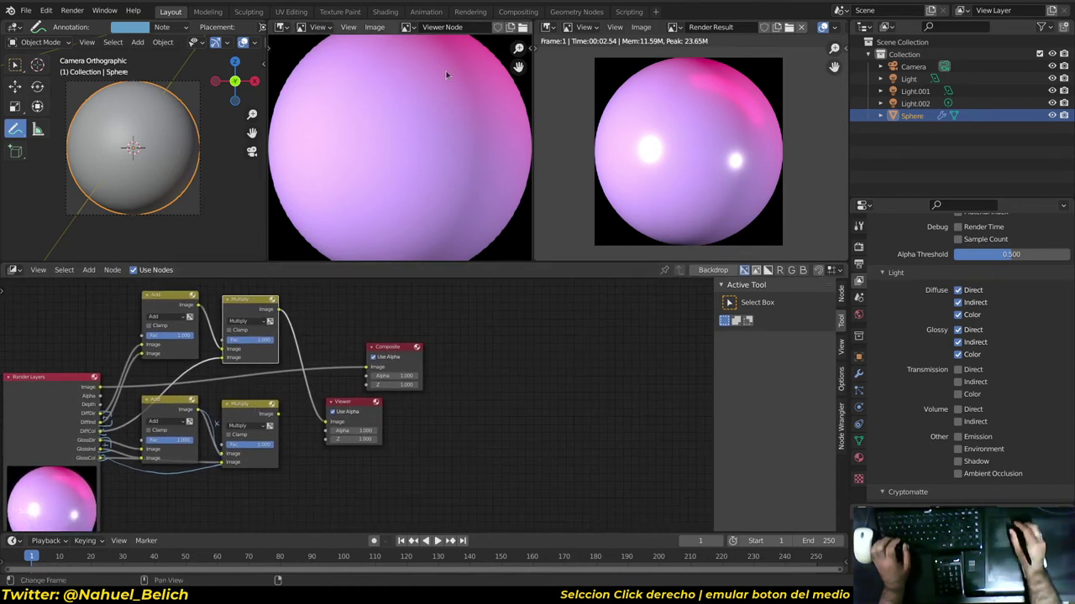
{"action": "middle_click_drag", "start_coordinate": [427, 131], "coordinate": [431, 161], "text": "ctrl"}
{"action": "left_click", "coordinate": [249, 412], "text": "ctrl+shift"}
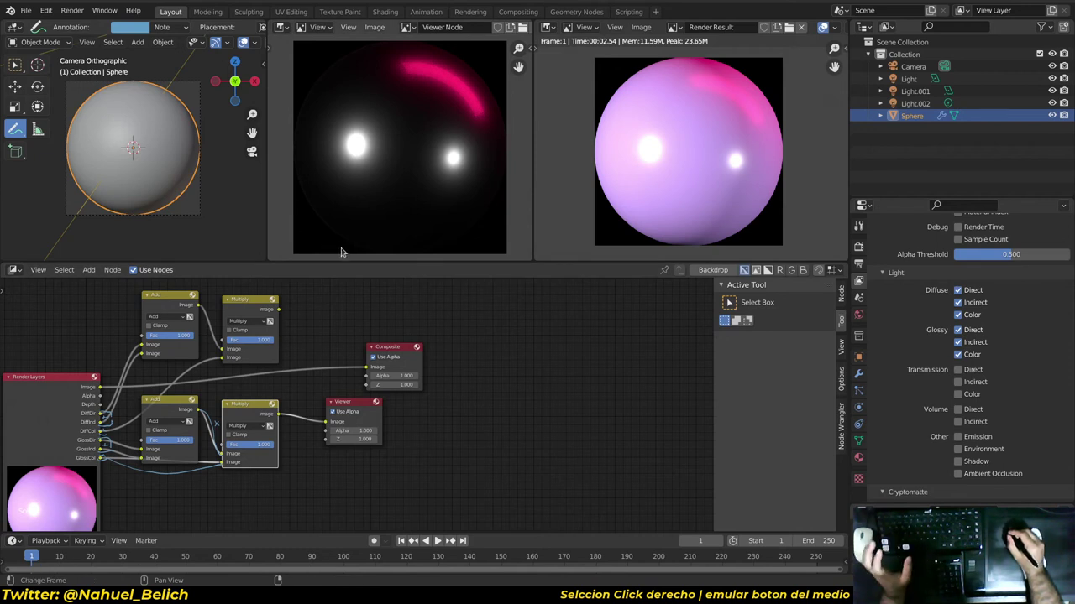
Delete the Composite and Viewer nodes and maximize the node editor.
{"action": "right_click", "coordinate": [401, 353]}
{"action": "key", "text": "x"}
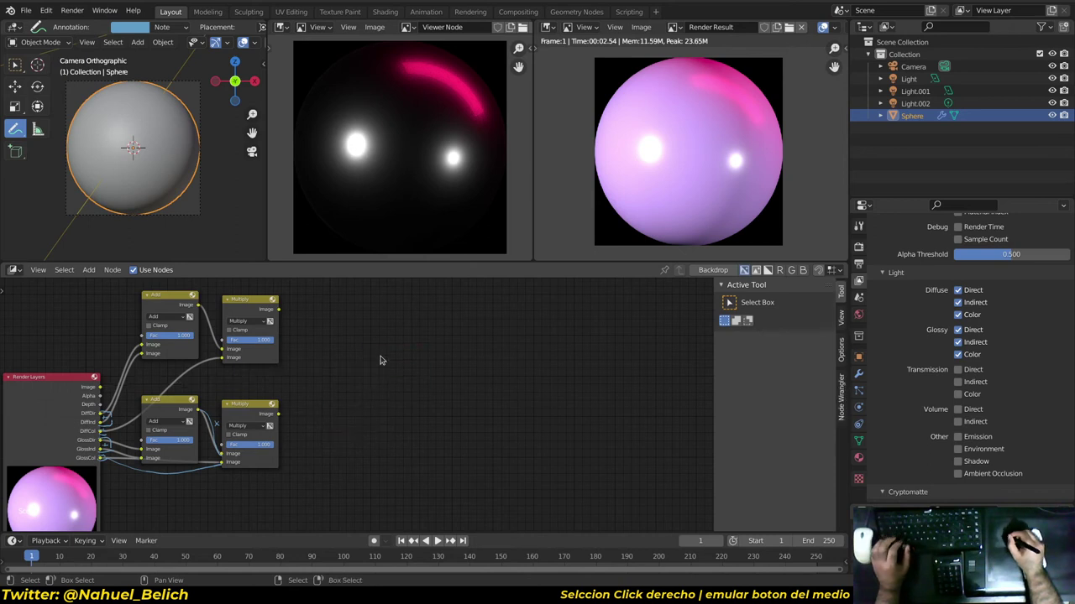
{"action": "key", "text": "ctrl+space"}
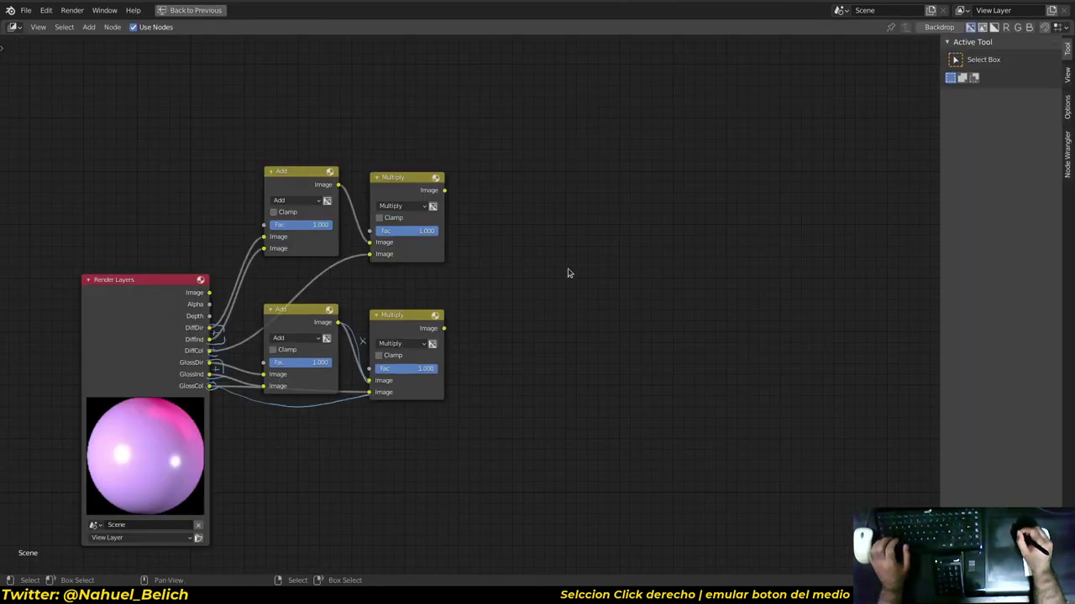
{"action": "key", "text": "shift+a"}
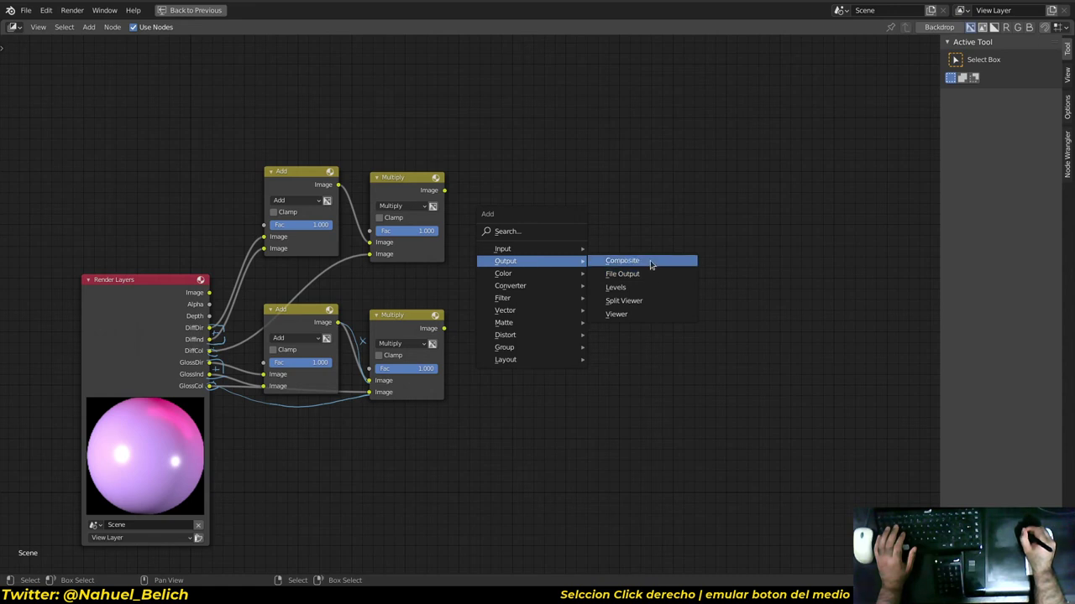
Add a File Output node and show its properties in a widened Node sidebar.
{"action": "left_click", "coordinate": [647, 278]}
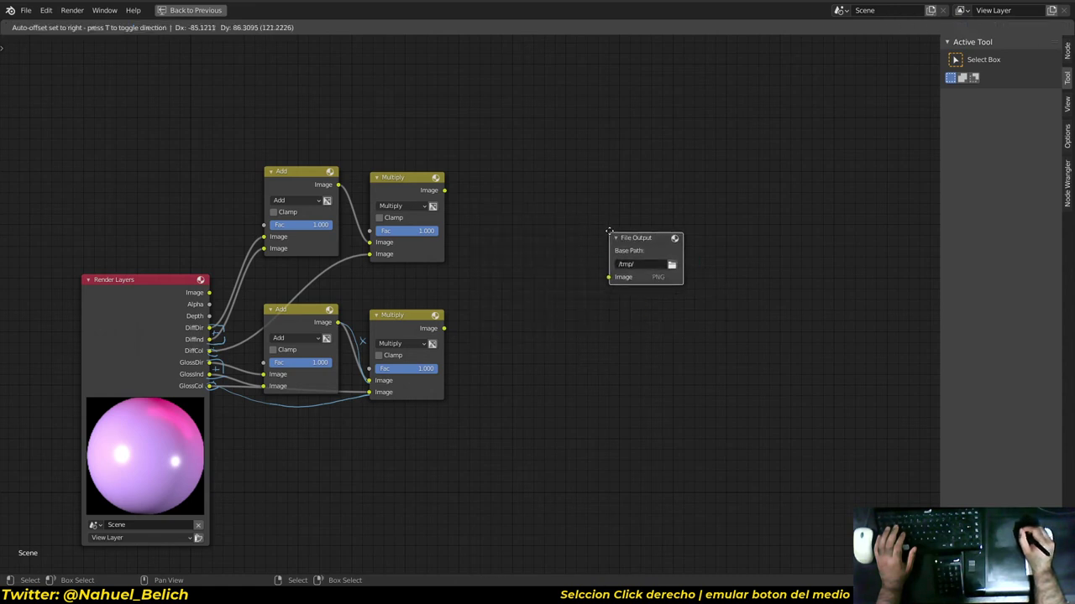
{"action": "left_click", "coordinate": [633, 236]}
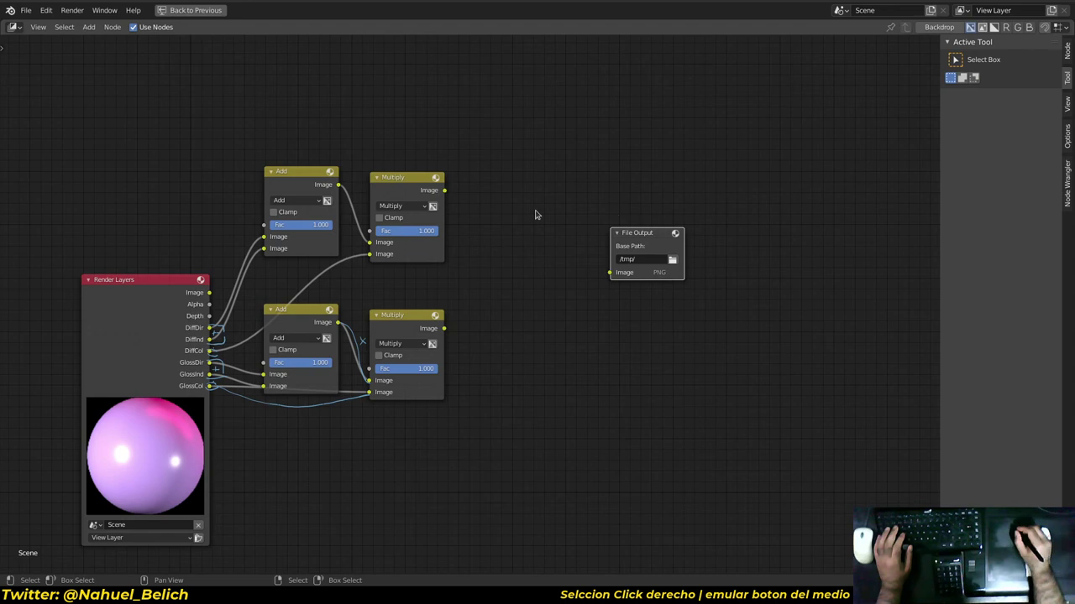
{"action": "left_click", "coordinate": [1067, 136]}
{"action": "left_click", "coordinate": [1067, 104]}
{"action": "left_click", "coordinate": [1067, 78]}
{"action": "left_click", "coordinate": [1067, 51]}
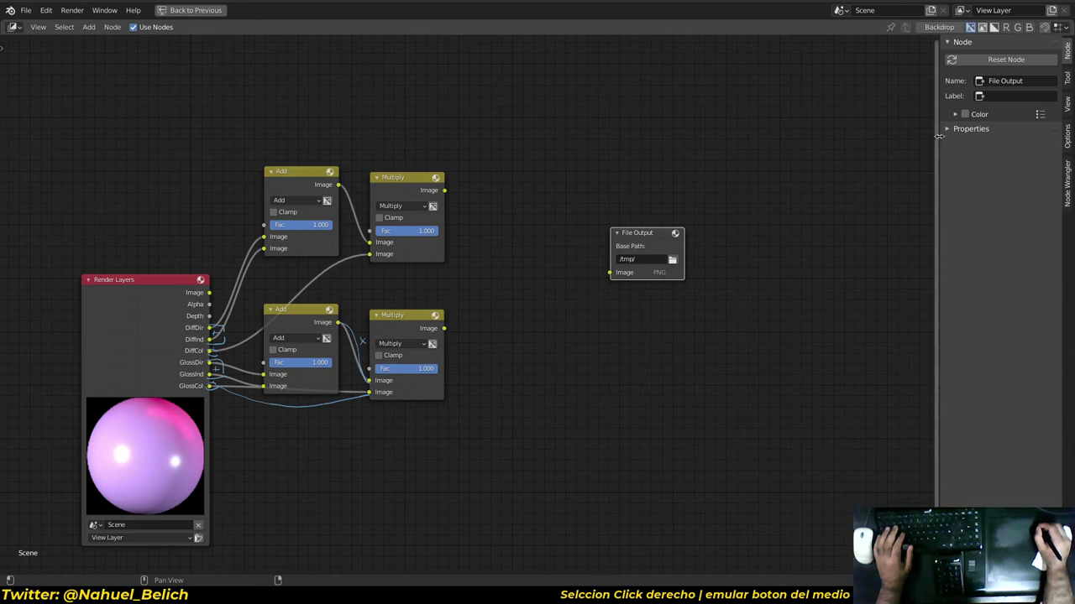
{"action": "left_click_drag", "start_coordinate": [936, 139], "coordinate": [907, 139]}
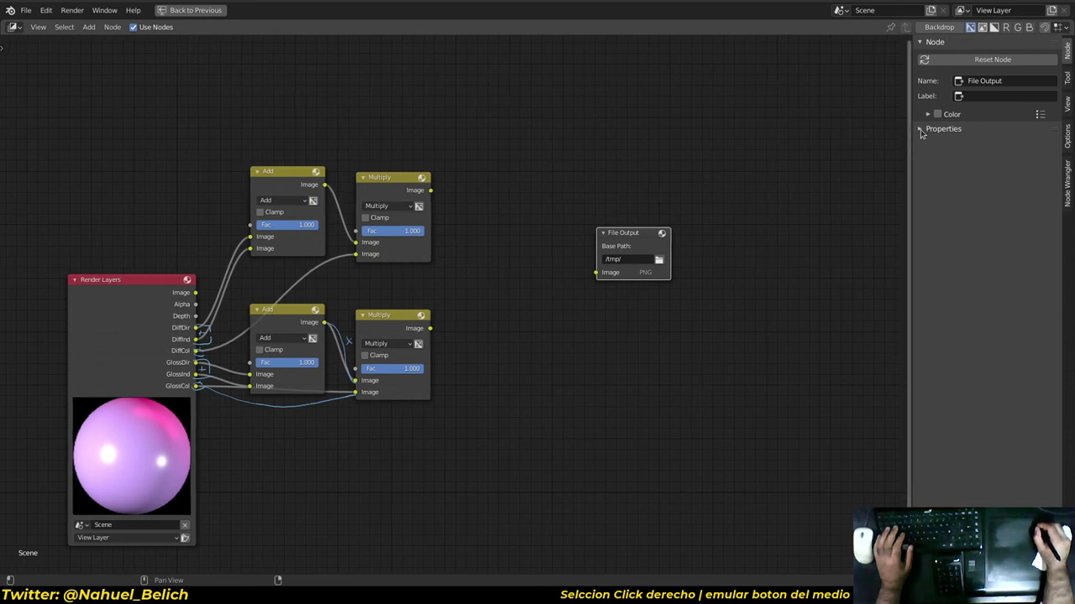
{"action": "left_click", "coordinate": [932, 131]}
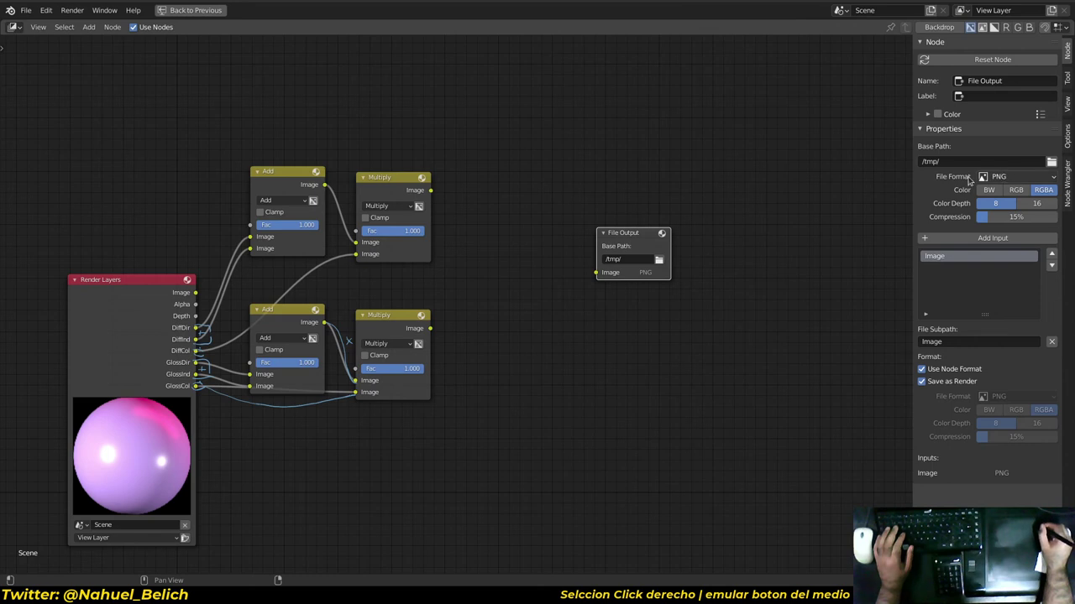
Try OpenEXR MultiLayer, revert to PNG, and add two extra inputs to the File Output node.
{"action": "left_click", "coordinate": [1004, 179]}
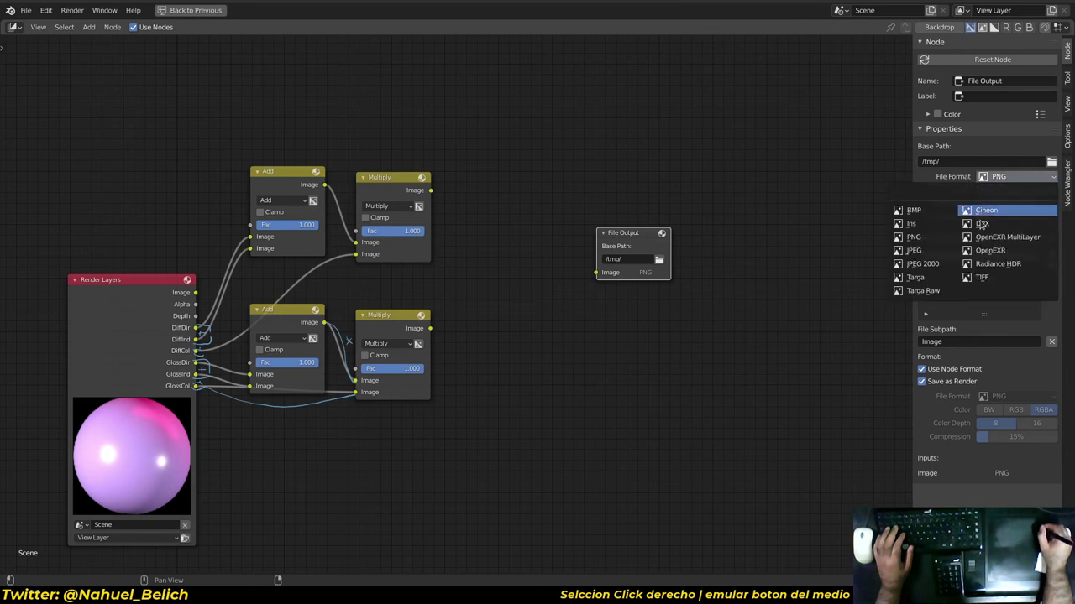
{"action": "left_click", "coordinate": [1019, 240]}
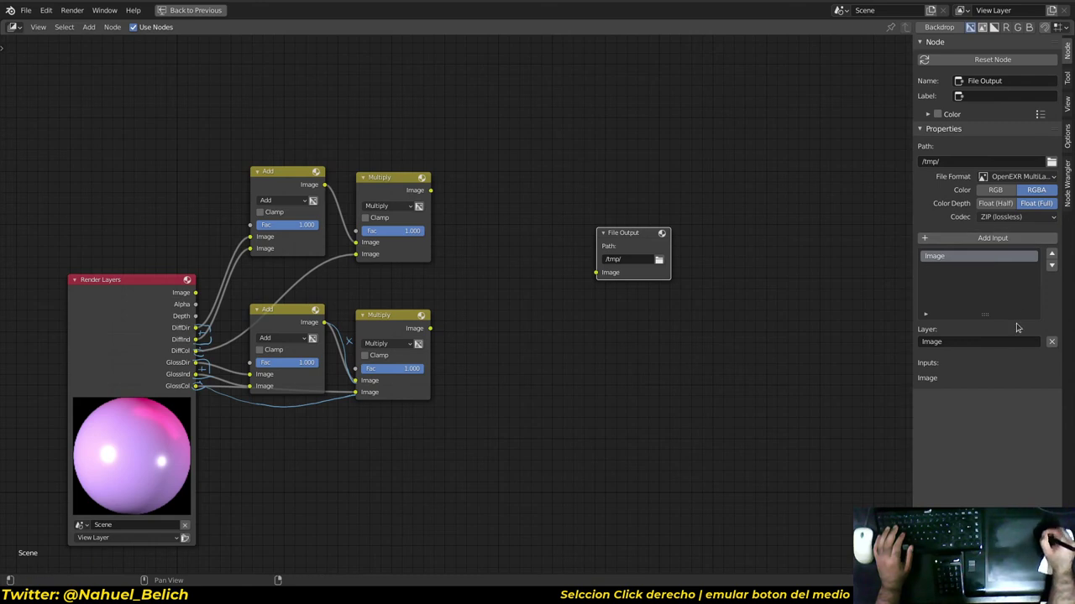
{"action": "left_click", "coordinate": [1026, 175]}
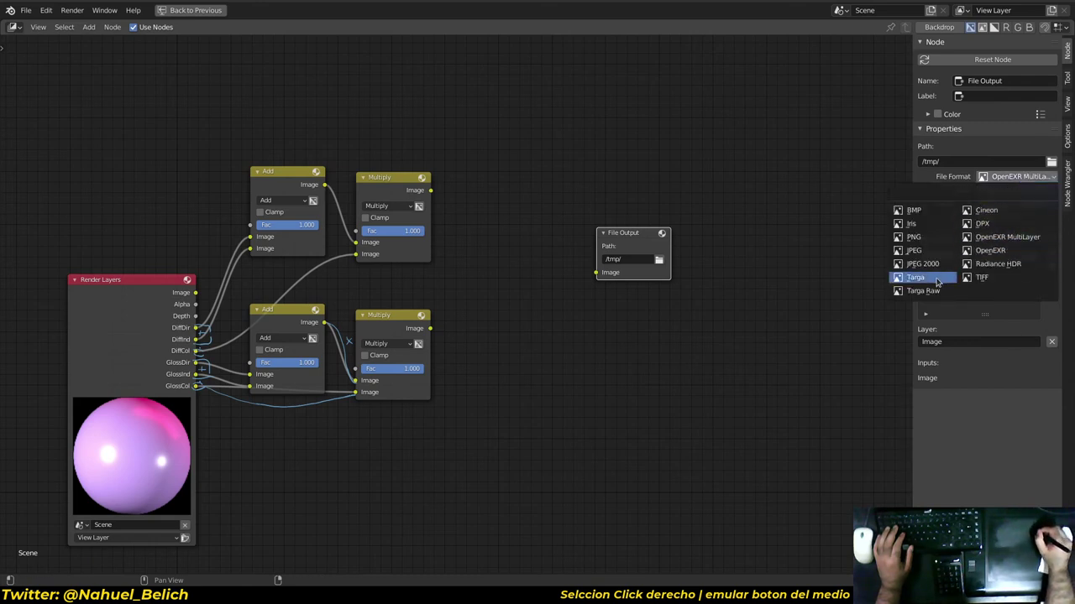
{"action": "left_click", "coordinate": [939, 242]}
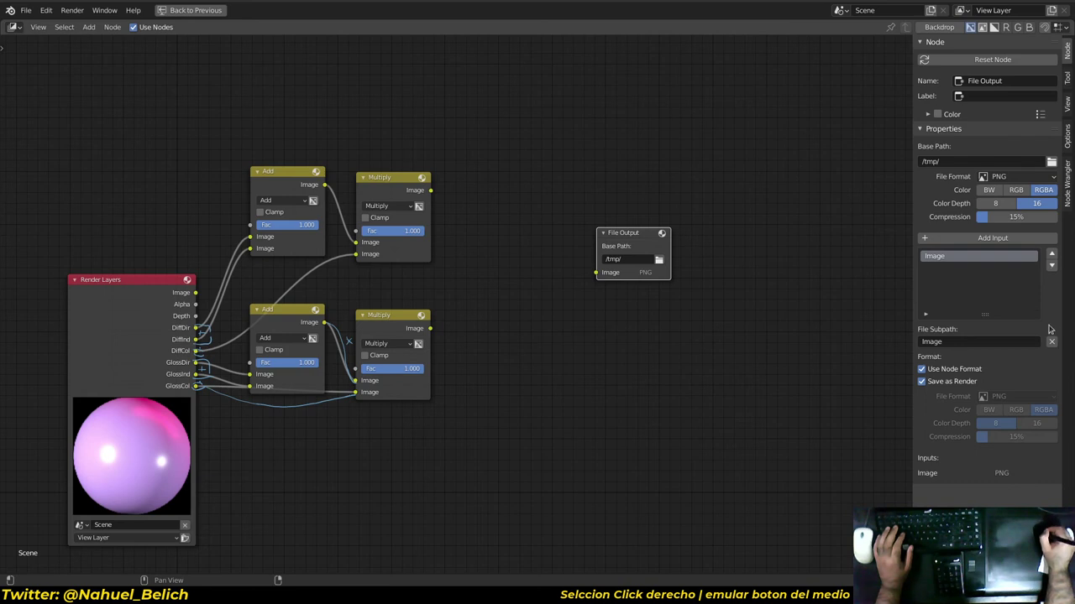
{"action": "left_click", "coordinate": [997, 240]}
{"action": "left_click", "coordinate": [997, 239]}
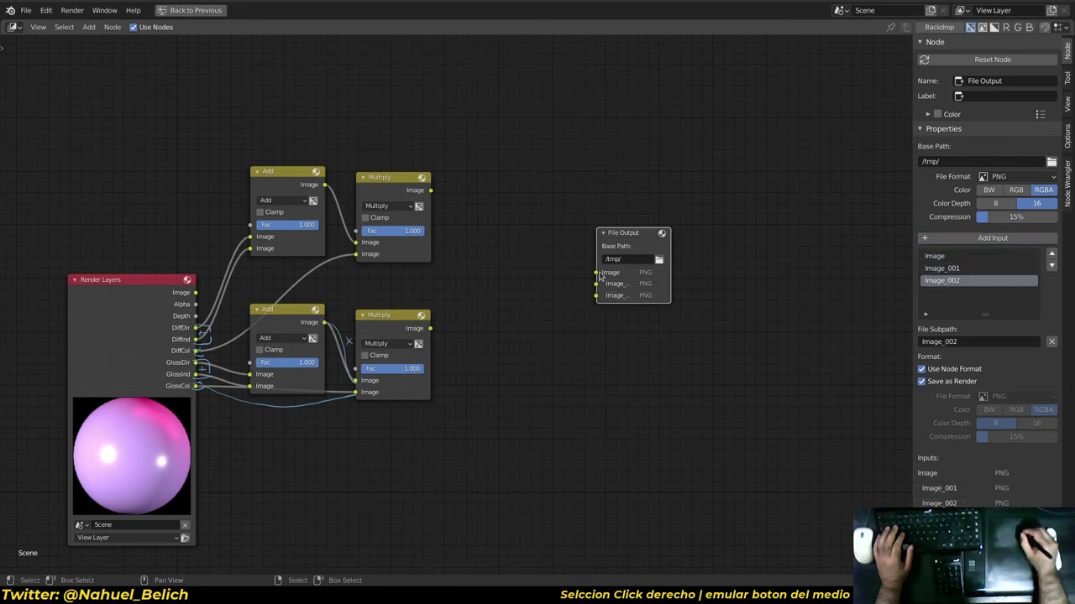
{"action": "left_click", "coordinate": [957, 268]}
{"action": "left_click", "coordinate": [945, 256]}
{"action": "left_click", "coordinate": [940, 281]}
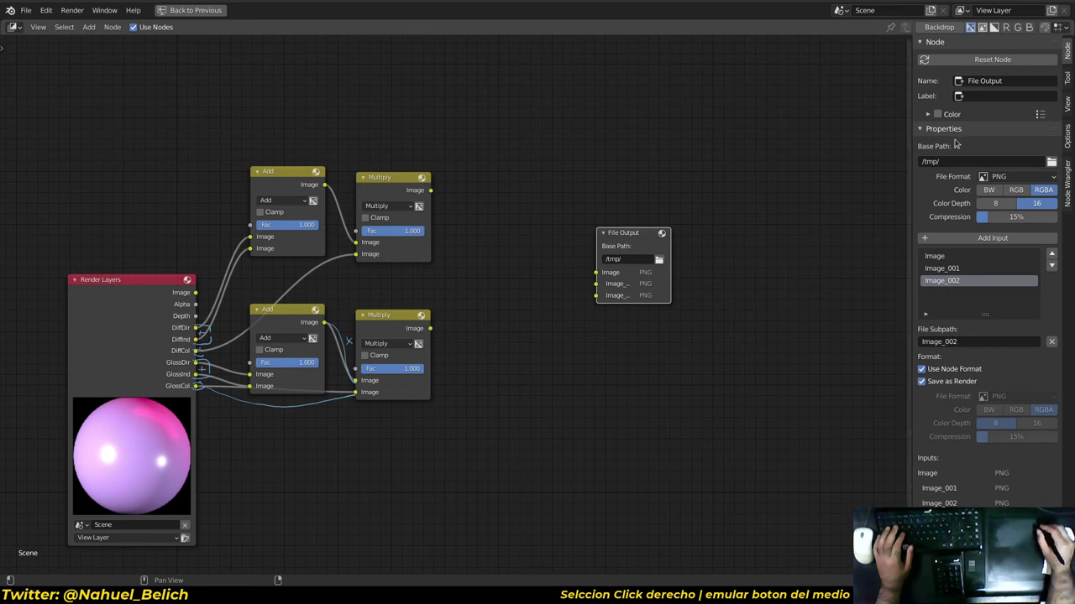
Set the node format to OpenEXR MultiLayer and remove the Image_001 and Image_002 inputs.
{"action": "left_click", "coordinate": [949, 368]}
{"action": "left_click", "coordinate": [934, 381]}
{"action": "left_click", "coordinate": [1011, 396]}
{"action": "left_click", "coordinate": [979, 457]}
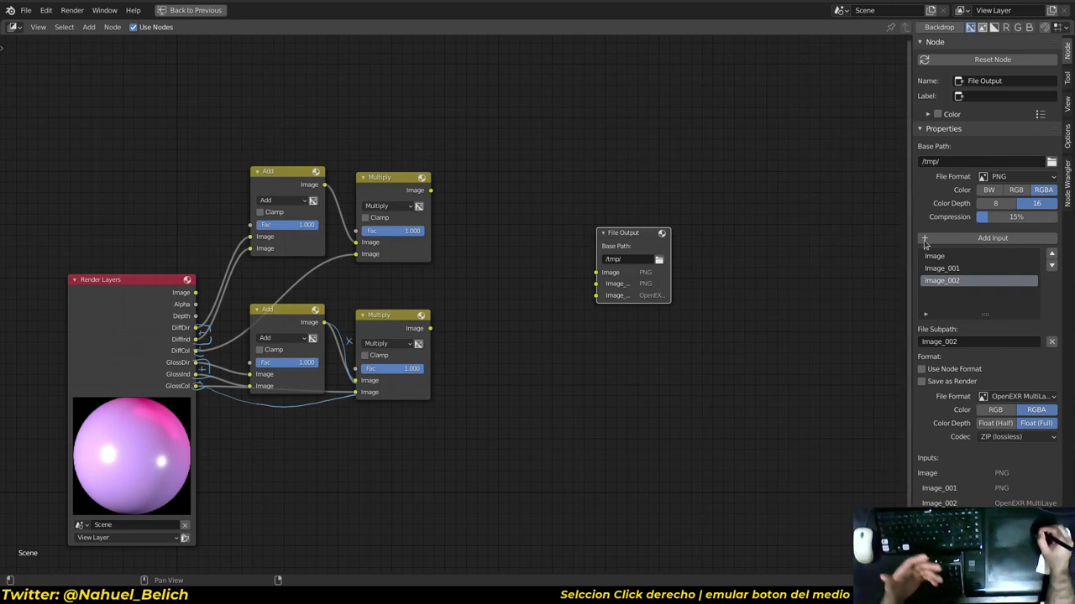
{"action": "left_click", "coordinate": [1030, 177]}
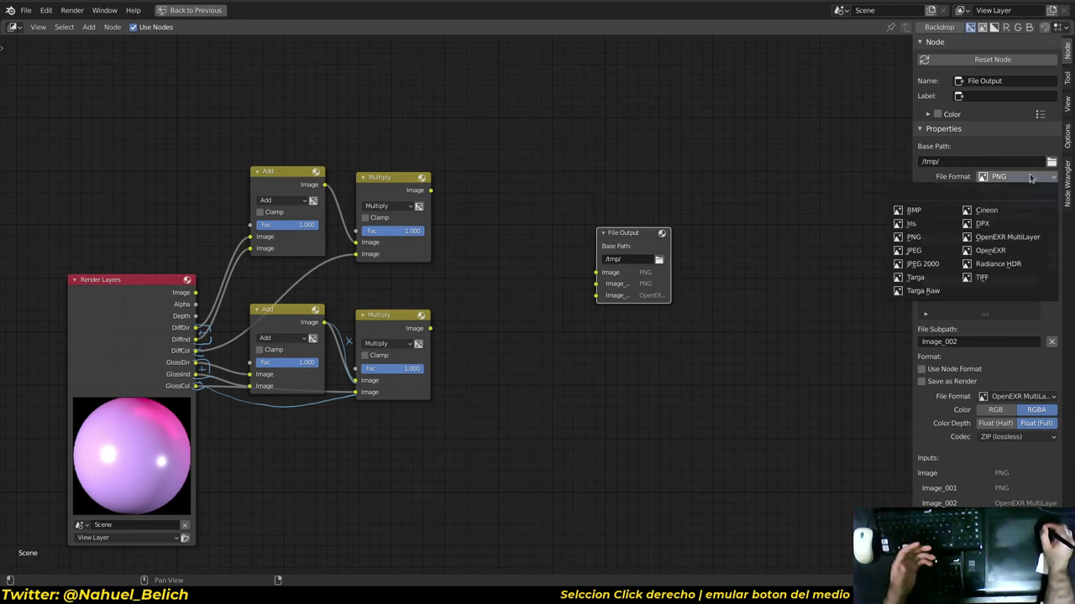
{"action": "left_click", "coordinate": [1013, 239]}
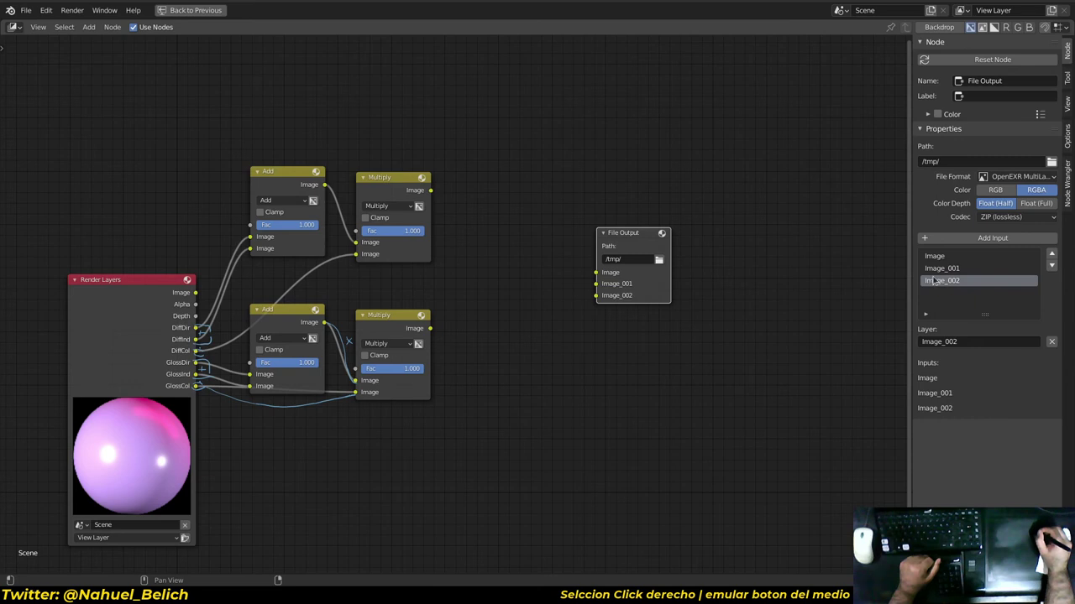
{"action": "left_click", "coordinate": [1052, 342]}
{"action": "left_click", "coordinate": [1052, 342]}
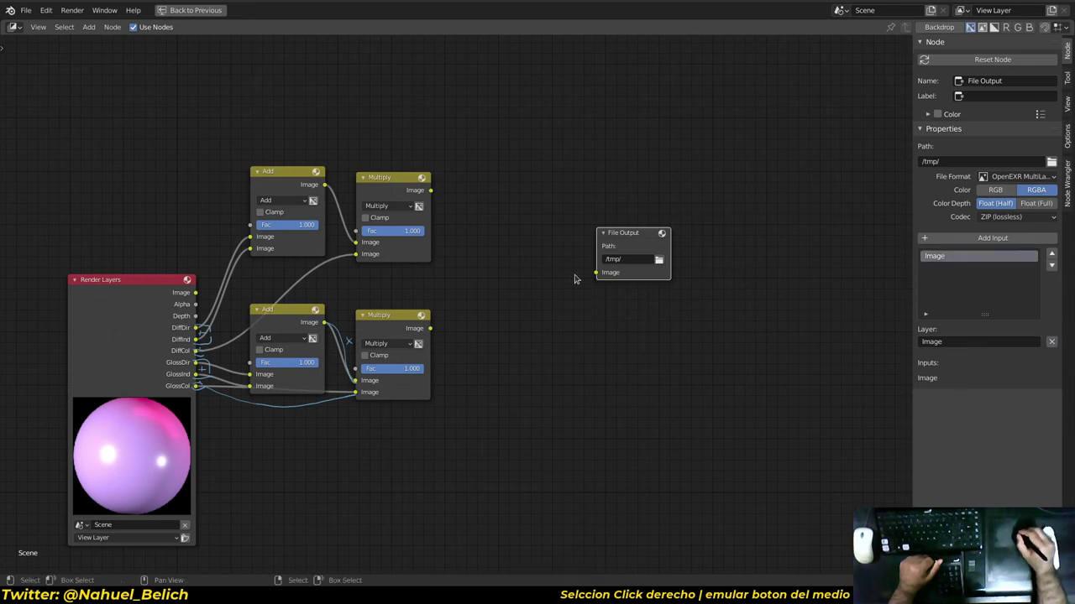
{"action": "left_click_drag", "start_coordinate": [431, 190], "coordinate": [546, 235]}
{"action": "left_click_drag", "start_coordinate": [609, 276], "coordinate": [597, 273]}
{"action": "left_click", "coordinate": [625, 243]}
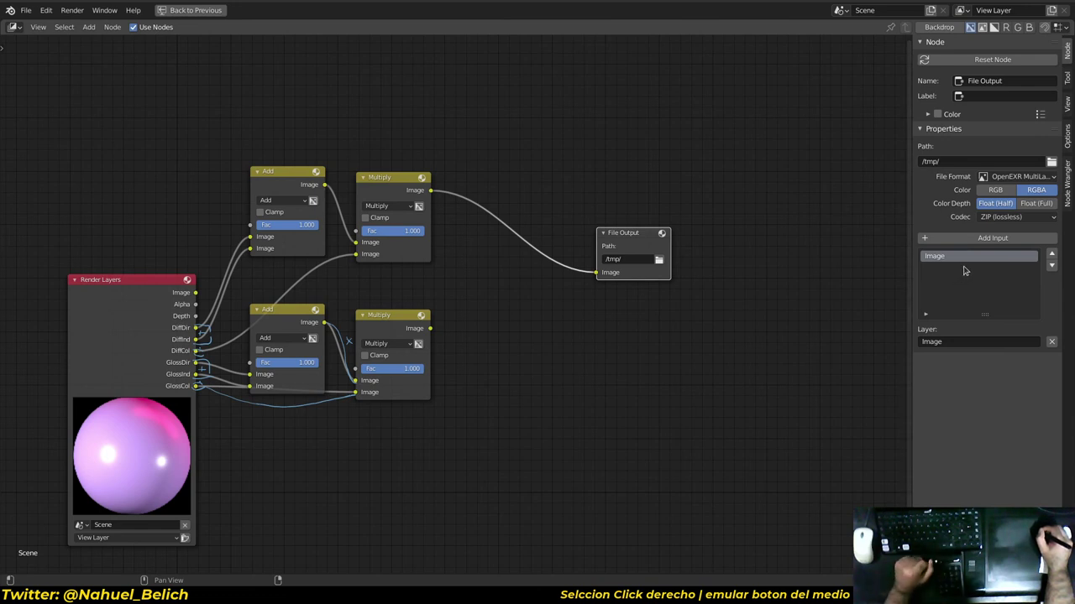
{"action": "left_click", "coordinate": [978, 242]}
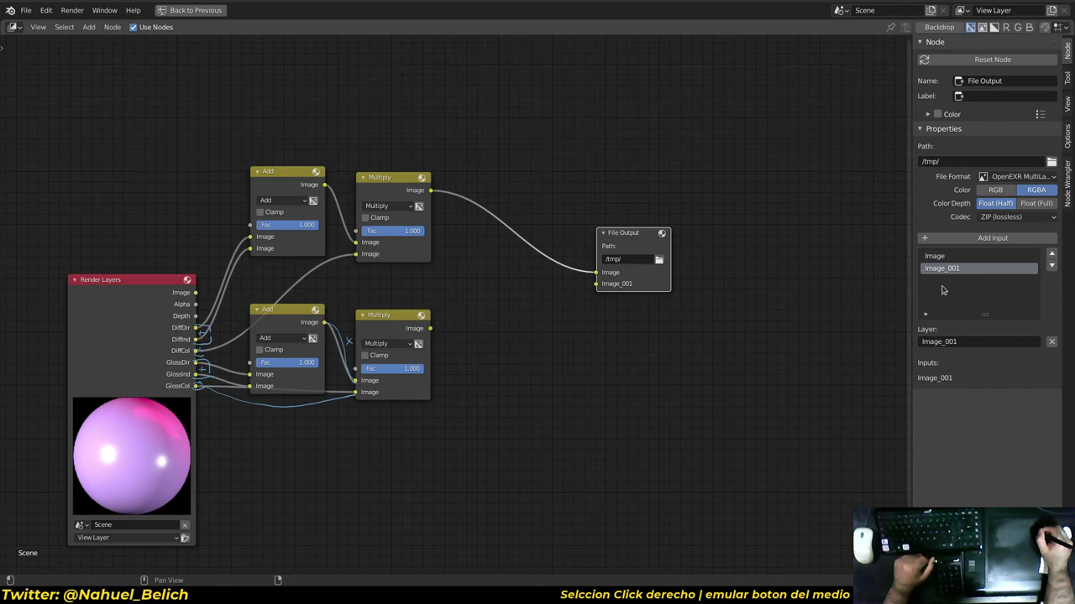
{"action": "left_click_drag", "start_coordinate": [430, 329], "coordinate": [596, 284]}
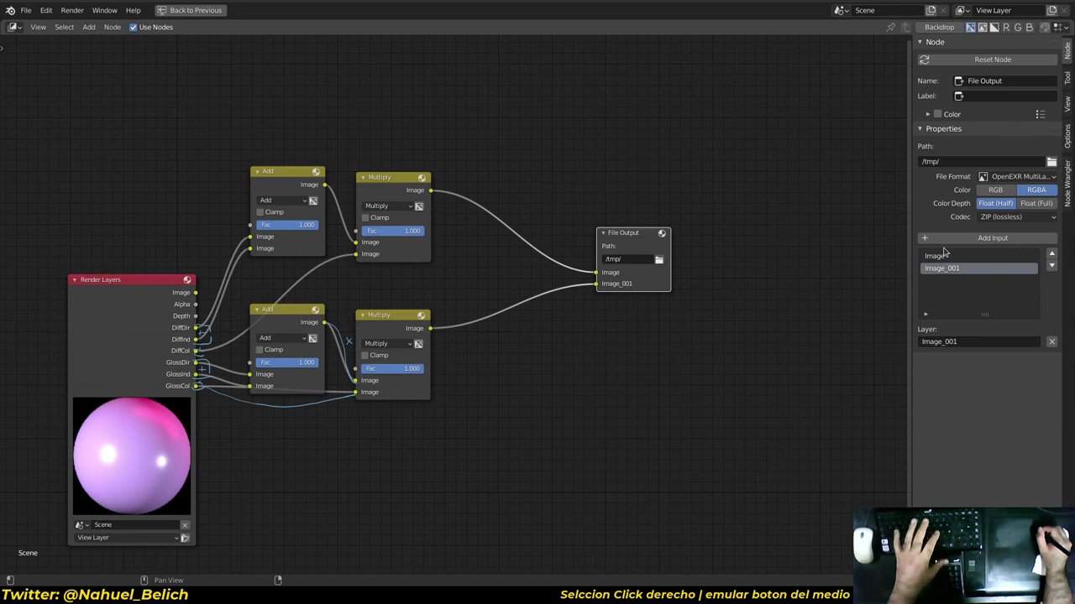
{"action": "left_click", "coordinate": [942, 257]}
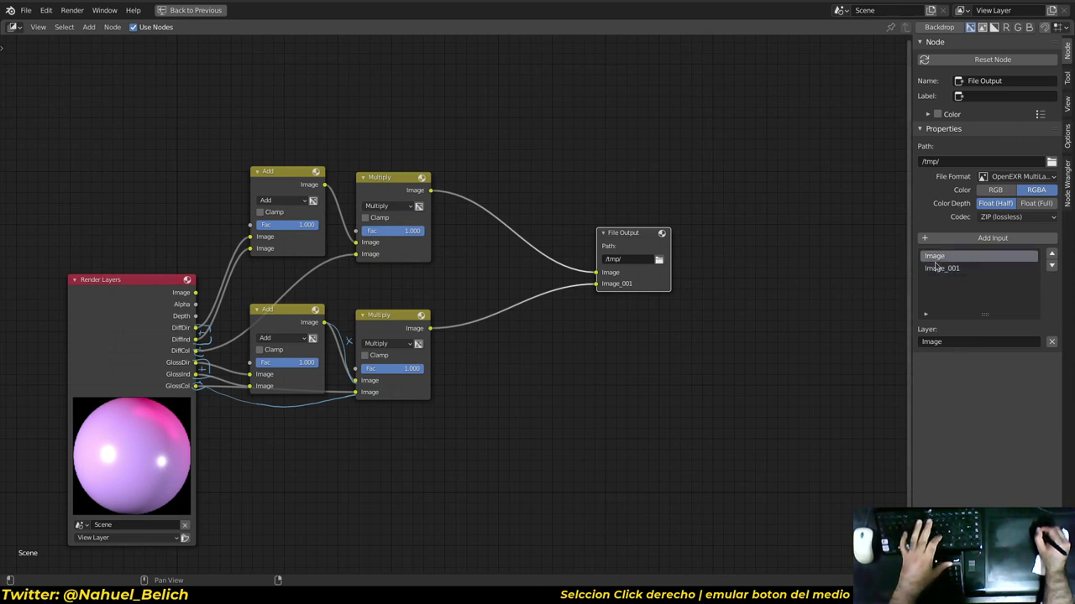
{"action": "left_click", "coordinate": [936, 263]}
{"action": "left_click", "coordinate": [935, 259]}
{"action": "left_click", "coordinate": [935, 263]}
{"action": "left_click", "coordinate": [936, 260]}
{"action": "left_click", "coordinate": [935, 263]}
{"action": "left_click", "coordinate": [935, 260]}
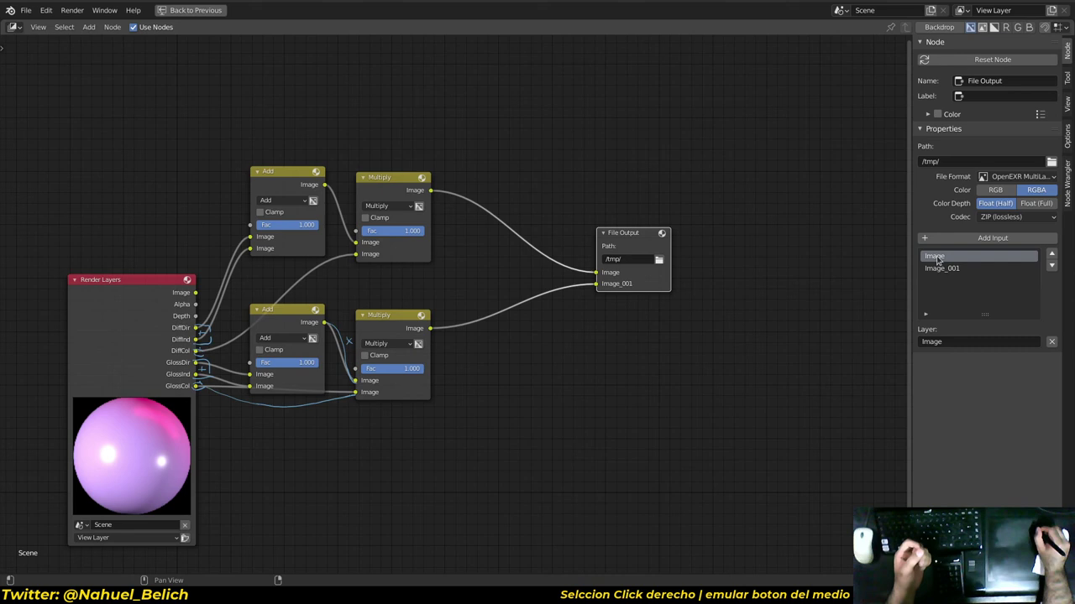
Rename the first File Output input from Image to diffuse.
{"action": "double_click", "coordinate": [934, 256]}
{"action": "type", "text": "d"}
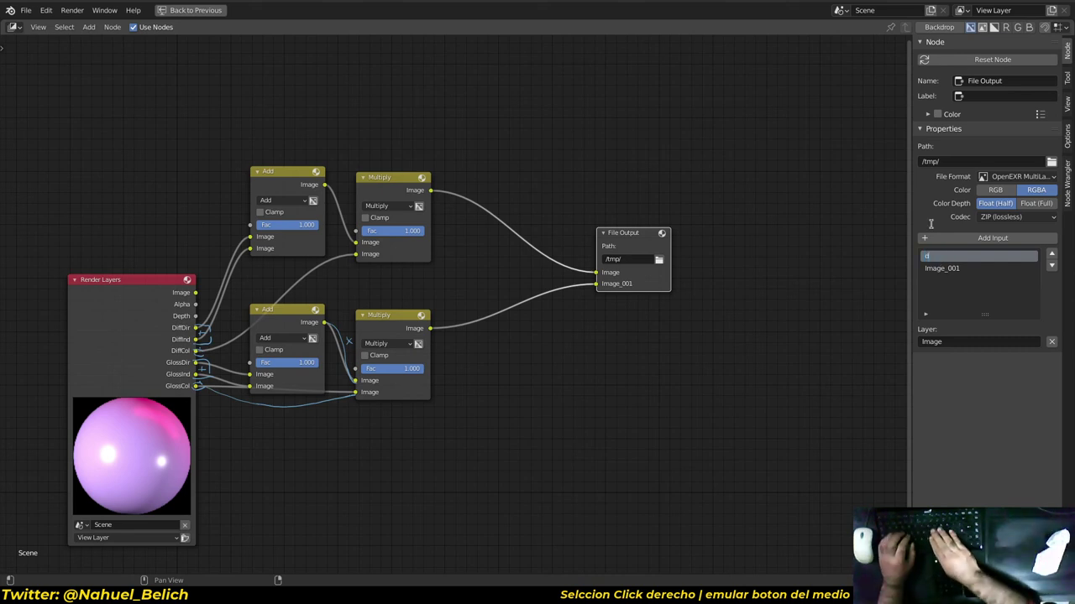
{"action": "type", "text": "iffuse"}
{"action": "key", "text": "Return"}
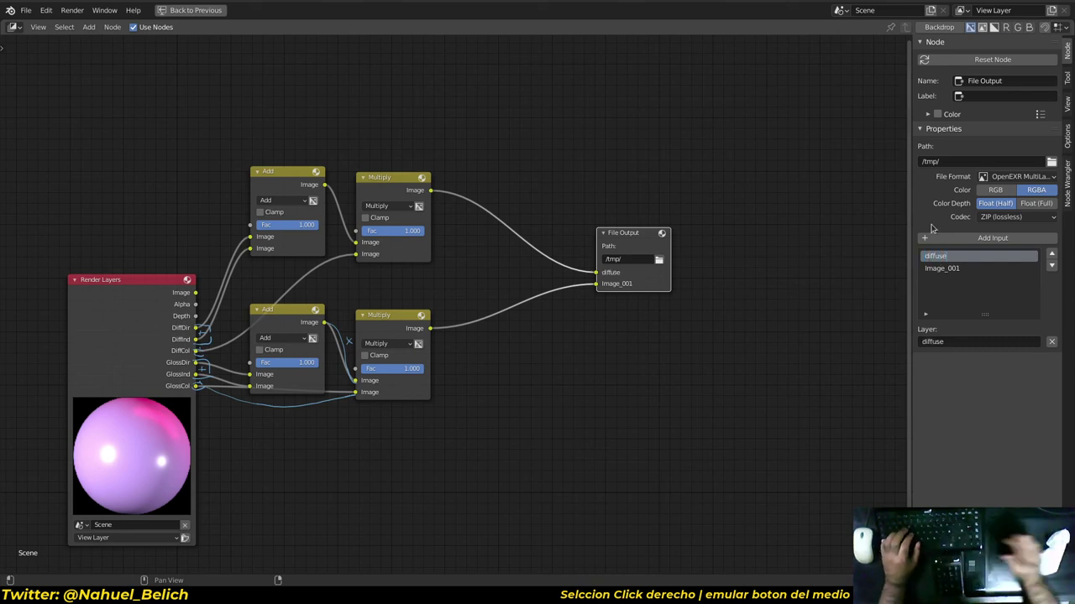
{"action": "double_click", "coordinate": [942, 268]}
{"action": "key", "text": "Return"}
Widen the sidebar and rename the Image_001 input to specular.
{"action": "middle_click_drag", "start_coordinate": [961, 280], "coordinate": [914, 282], "text": "ctrl"}
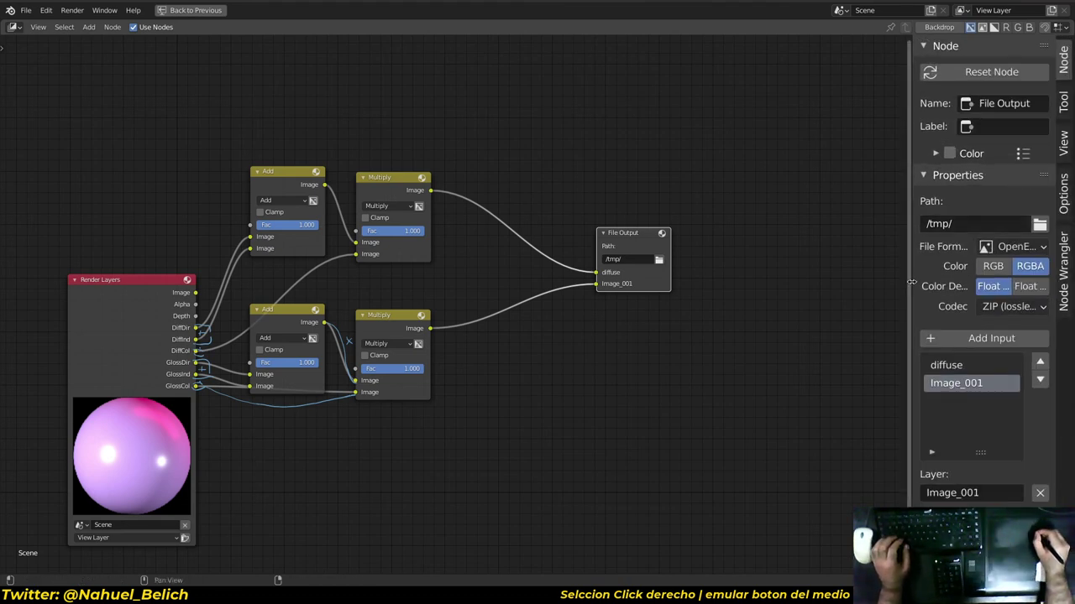
{"action": "left_click_drag", "start_coordinate": [911, 282], "coordinate": [758, 285]}
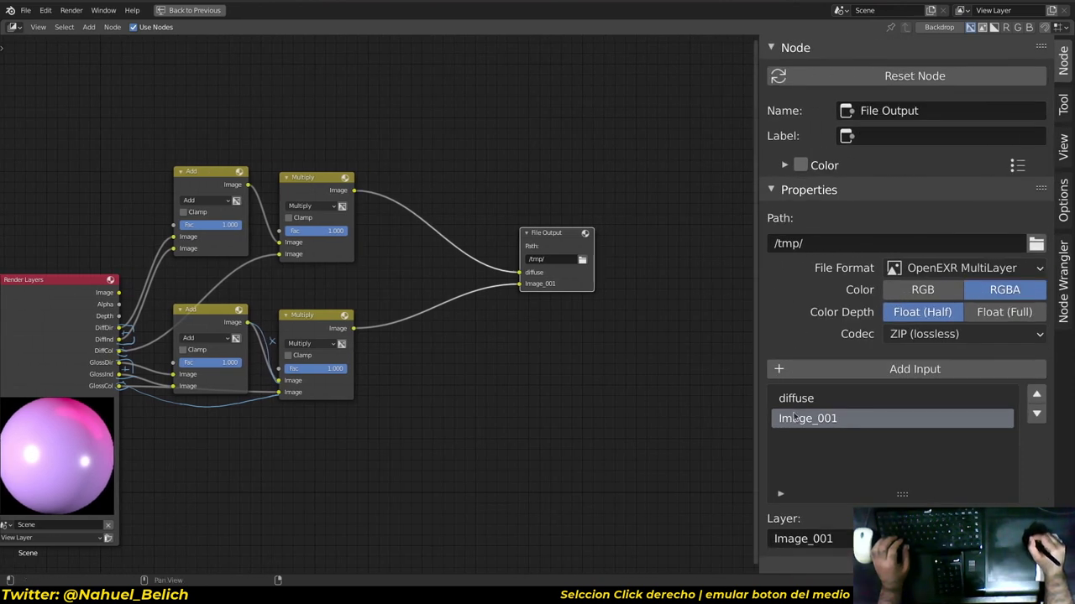
{"action": "type", "text": "specular"}
{"action": "left_click", "coordinate": [795, 398]}
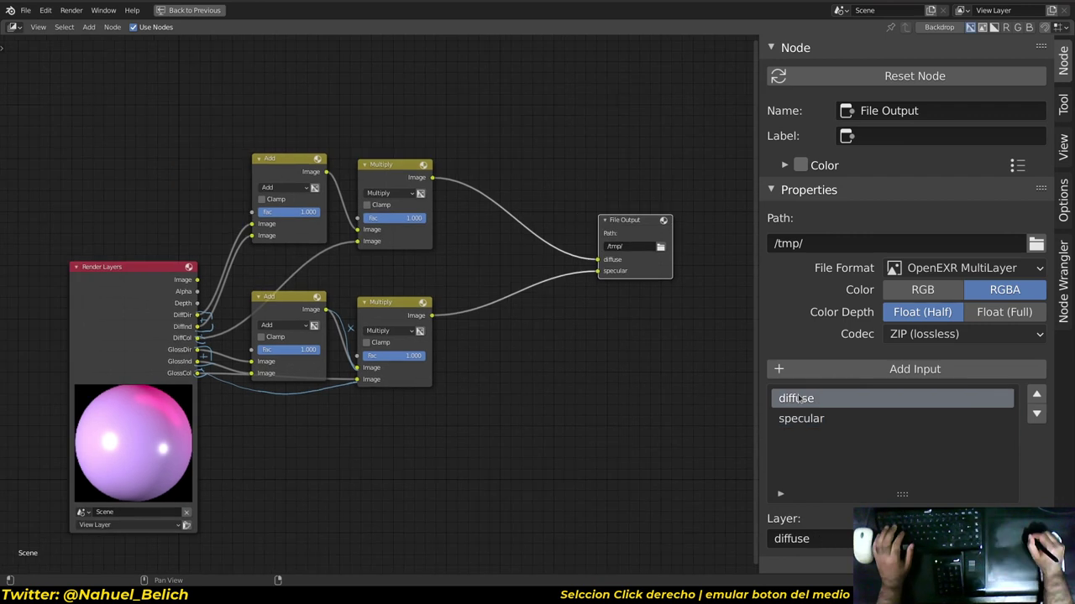
{"action": "left_click", "coordinate": [804, 420]}
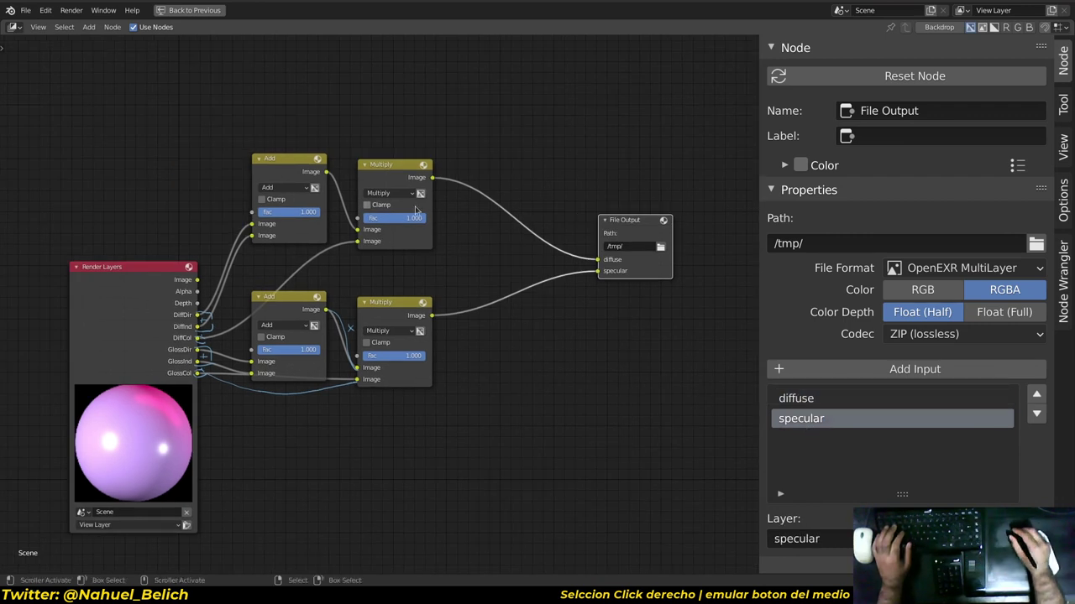
{"action": "scroll", "coordinate": [378, 302], "scroll_direction": "up", "scroll_amount": 2}
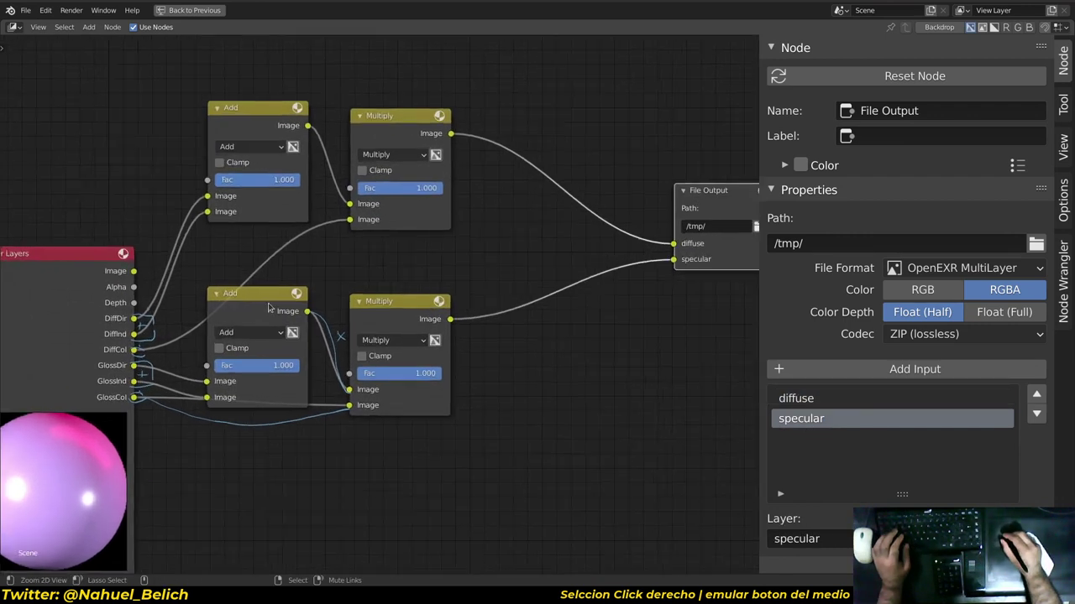
{"action": "middle_click_drag", "start_coordinate": [415, 196], "coordinate": [468, 197]}
{"action": "scroll", "coordinate": [468, 197], "scroll_direction": "down", "scroll_amount": 2}
{"action": "scroll", "coordinate": [504, 252], "scroll_direction": "down", "scroll_amount": 1}
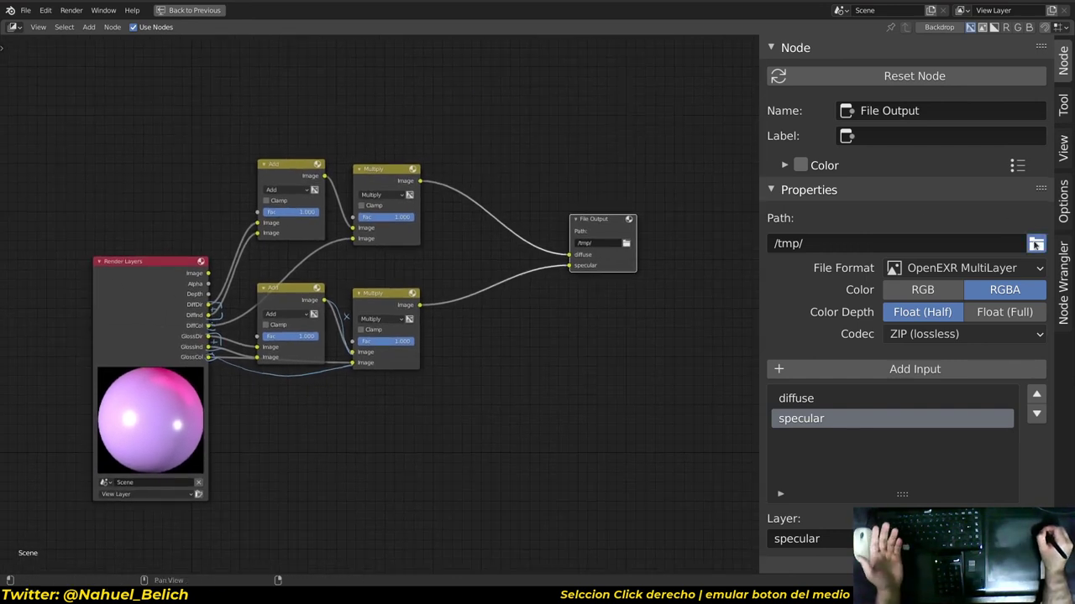
Point the File Output node to the Renders folder with the file name MatcapEspec.
{"action": "left_click", "coordinate": [1036, 244]}
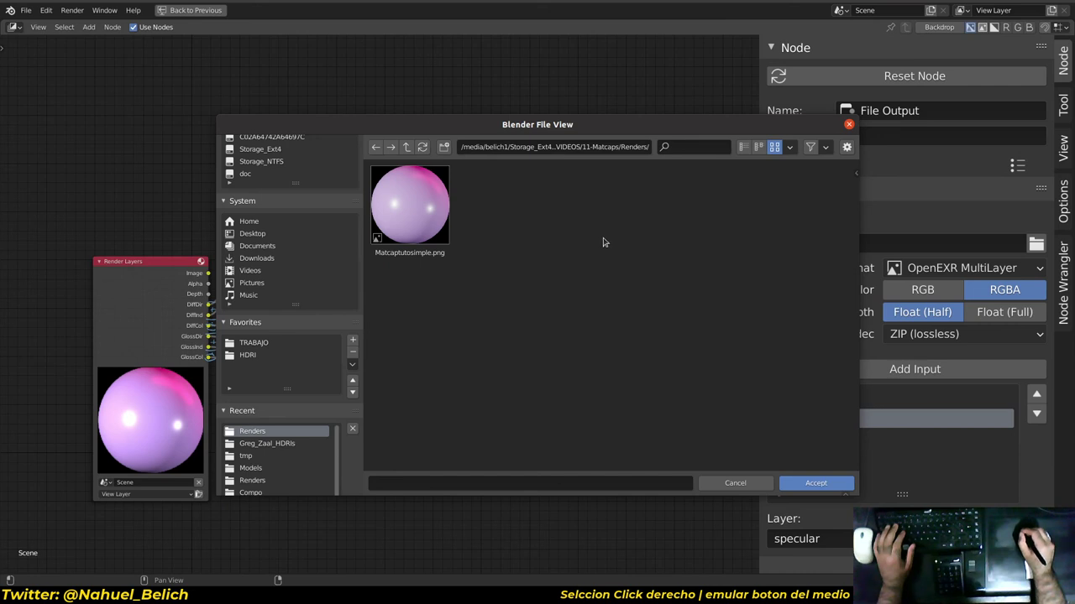
{"action": "left_click", "coordinate": [494, 484]}
{"action": "type", "text": "MatcapEspec"}
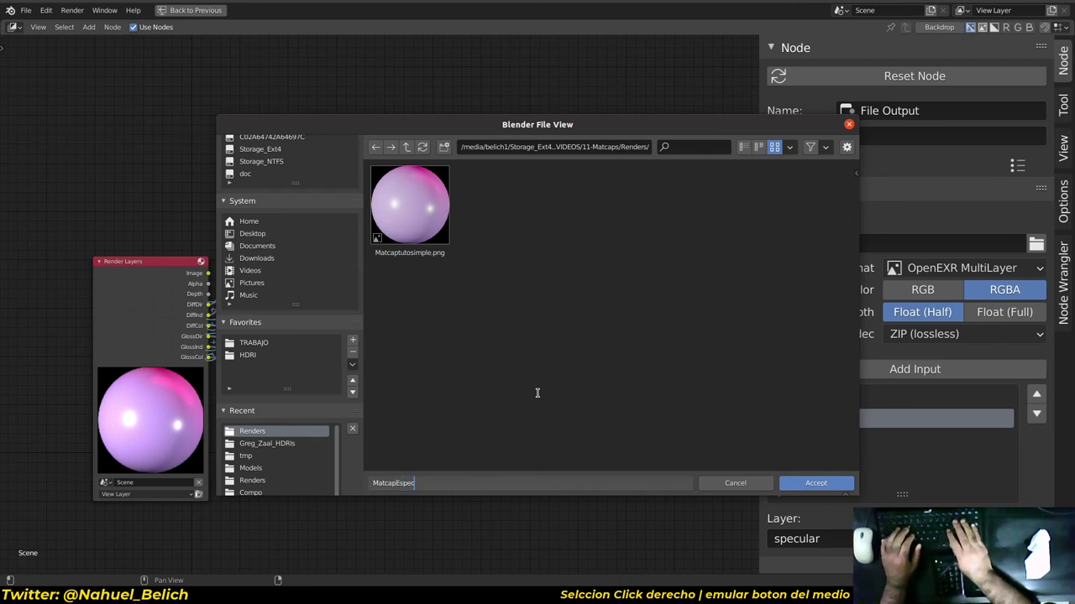
{"action": "key", "text": "Return"}
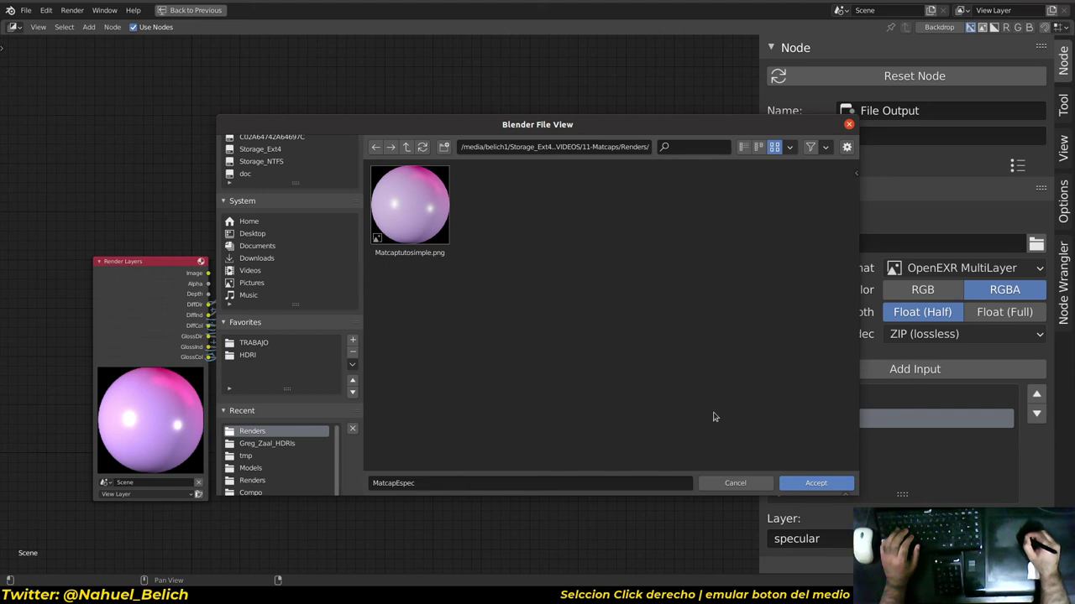
{"action": "left_click", "coordinate": [815, 482]}
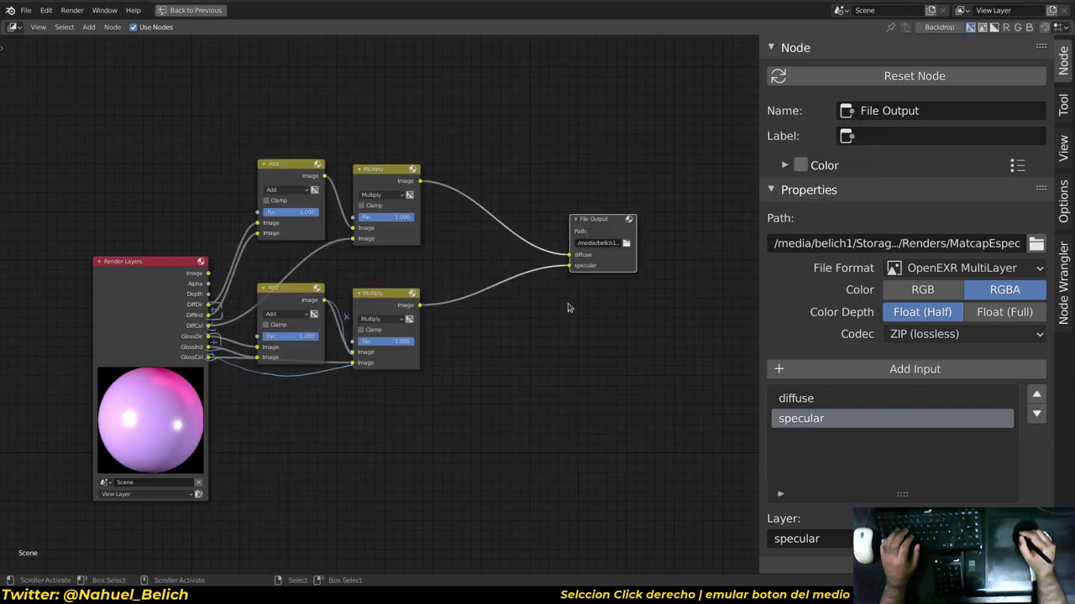
Recheck the output path, then restore the full layout with viewport and image panels.
{"action": "left_click", "coordinate": [1036, 244]}
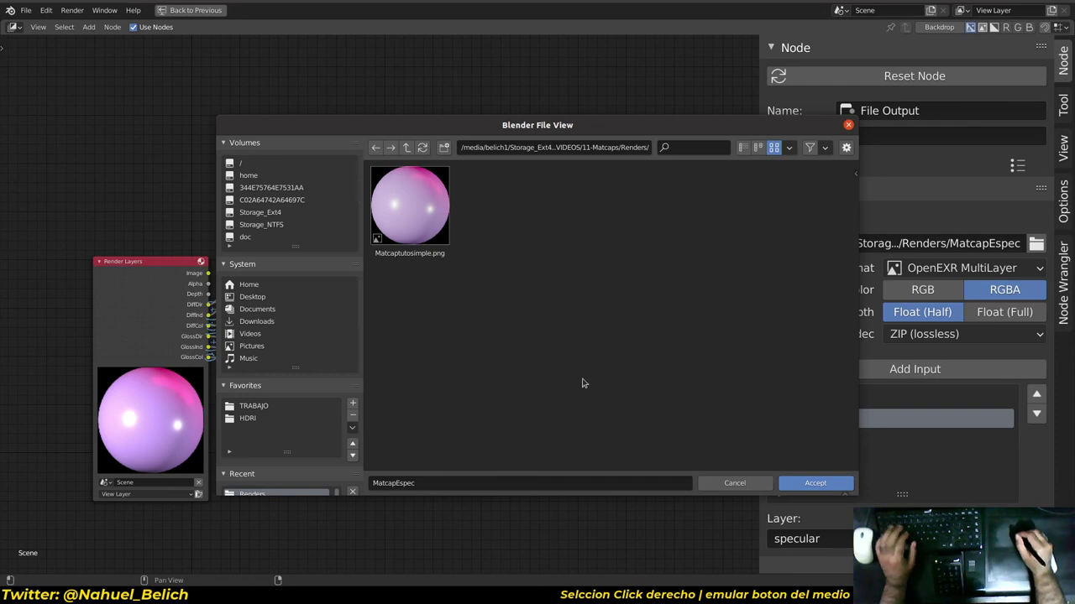
{"action": "key", "text": "Escape"}
{"action": "scroll", "coordinate": [521, 151], "scroll_direction": "down", "scroll_amount": 2}
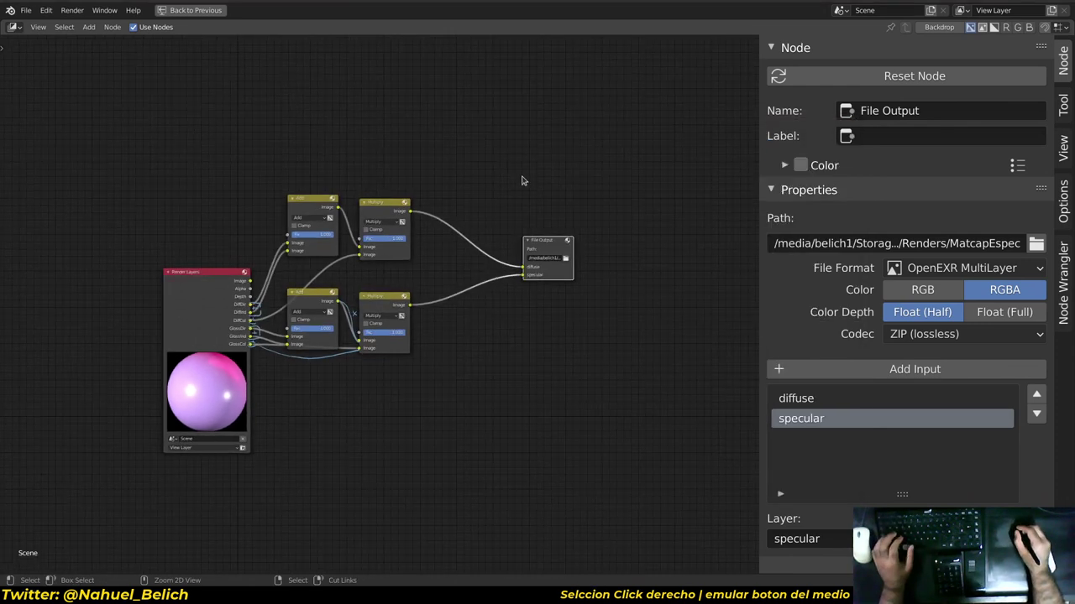
{"action": "key", "text": "ctrl+space"}
In the Output properties, change Frame End from 250 to 1.
{"action": "middle_click_drag", "start_coordinate": [410, 371], "coordinate": [422, 341]}
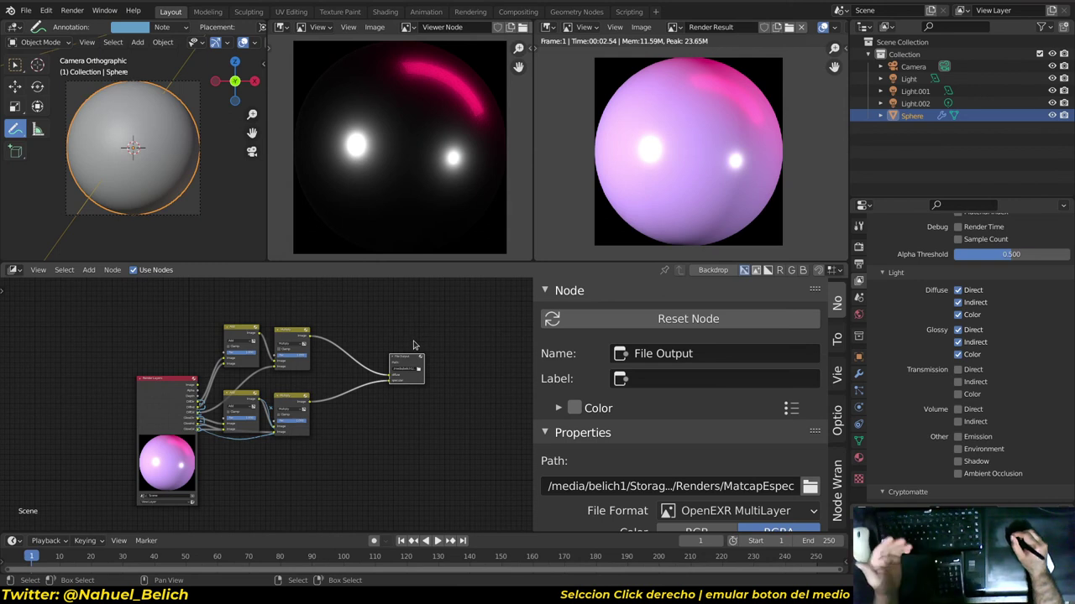
{"action": "left_click", "coordinate": [858, 246]}
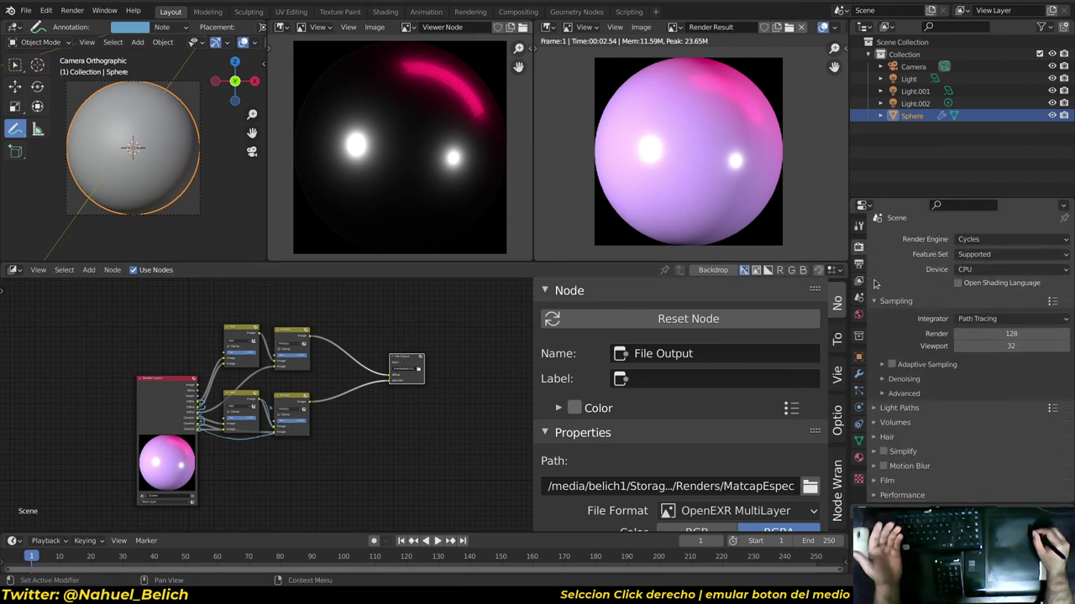
{"action": "left_click", "coordinate": [858, 263]}
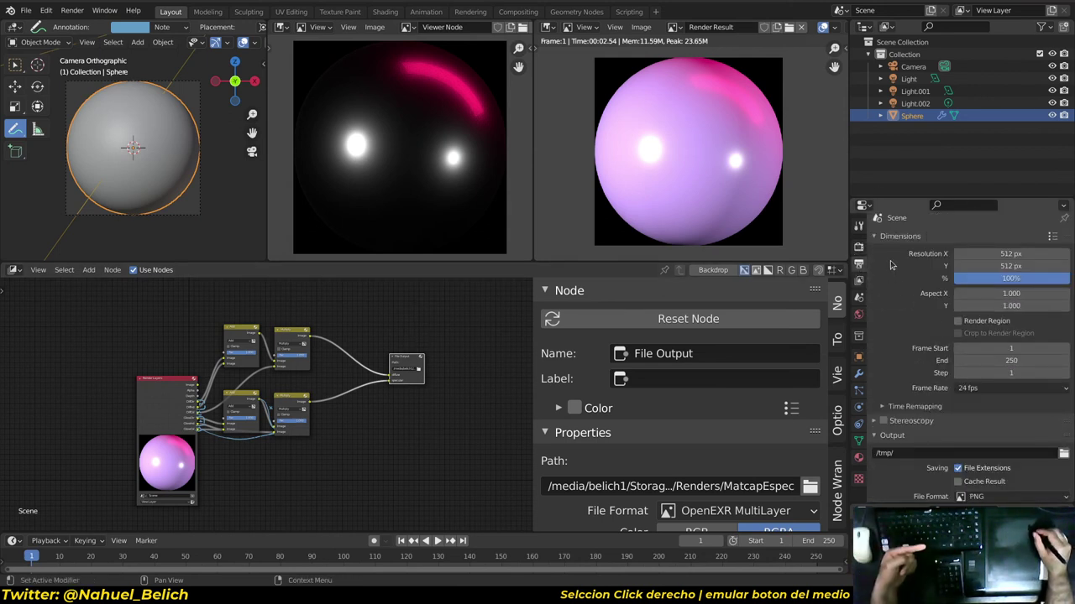
{"action": "left_click", "coordinate": [1025, 357]}
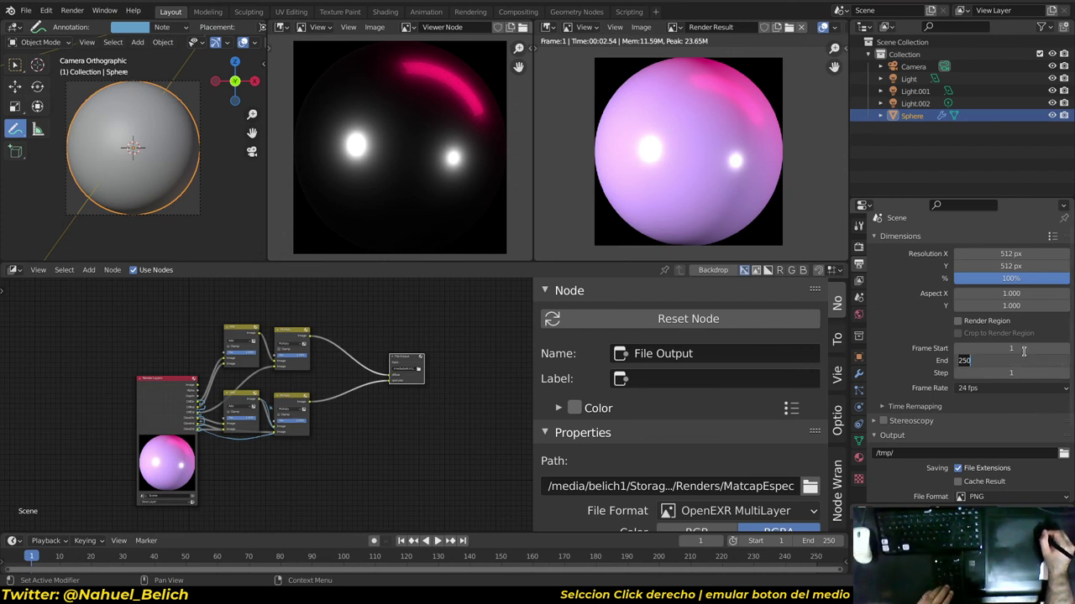
{"action": "type", "text": "1"}
{"action": "key", "text": "Return"}
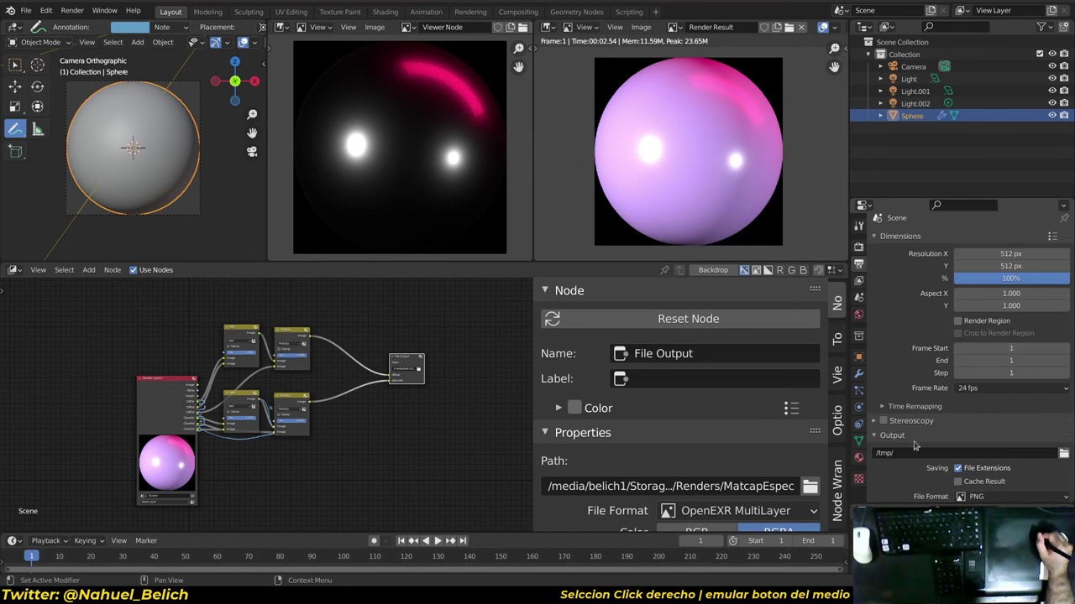
Inspect the scene's output path field and scroll down the Output properties.
{"action": "left_click", "coordinate": [907, 453]}
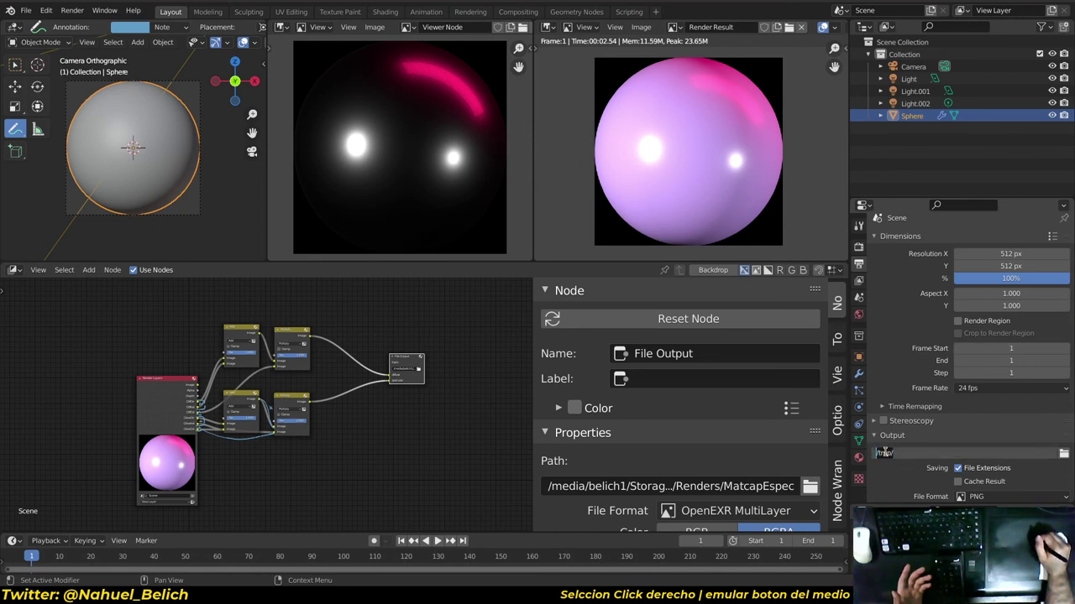
{"action": "left_click", "coordinate": [893, 453]}
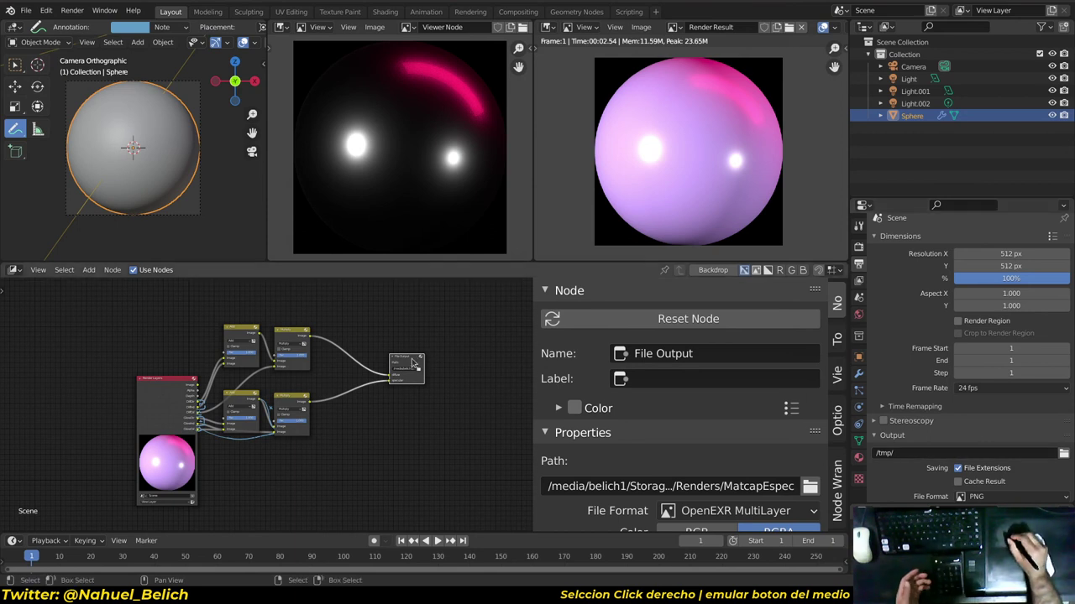
{"action": "scroll", "coordinate": [633, 316], "scroll_direction": "down", "scroll_amount": 2}
{"action": "scroll", "coordinate": [632, 317], "scroll_direction": "down", "scroll_amount": 1}
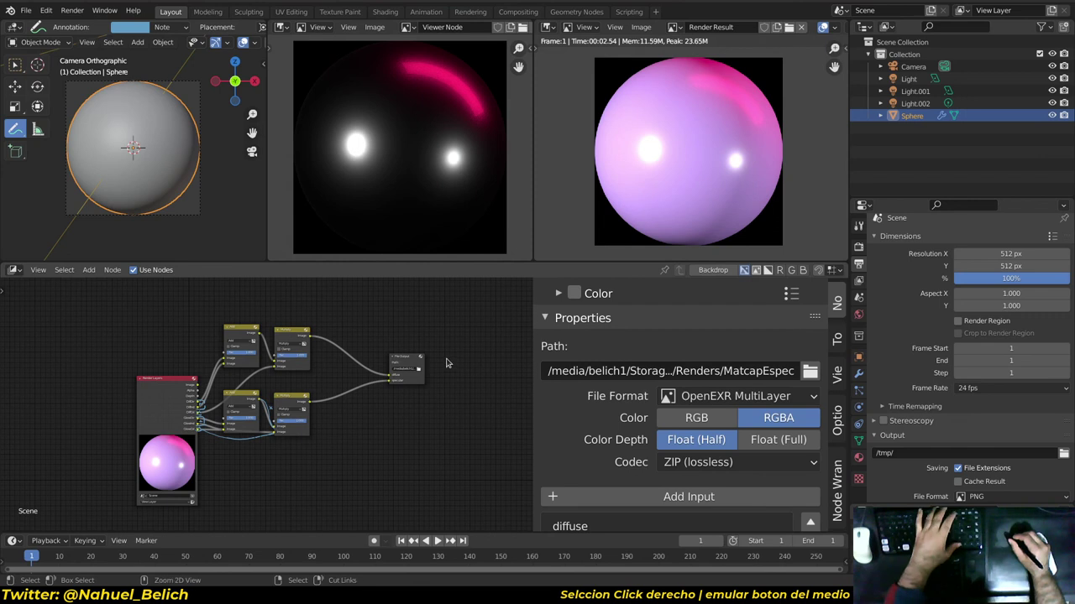
Render with F12 and confirm MatcapEspec0001.exr was written to the Renders folder.
{"action": "key", "text": "F12"}
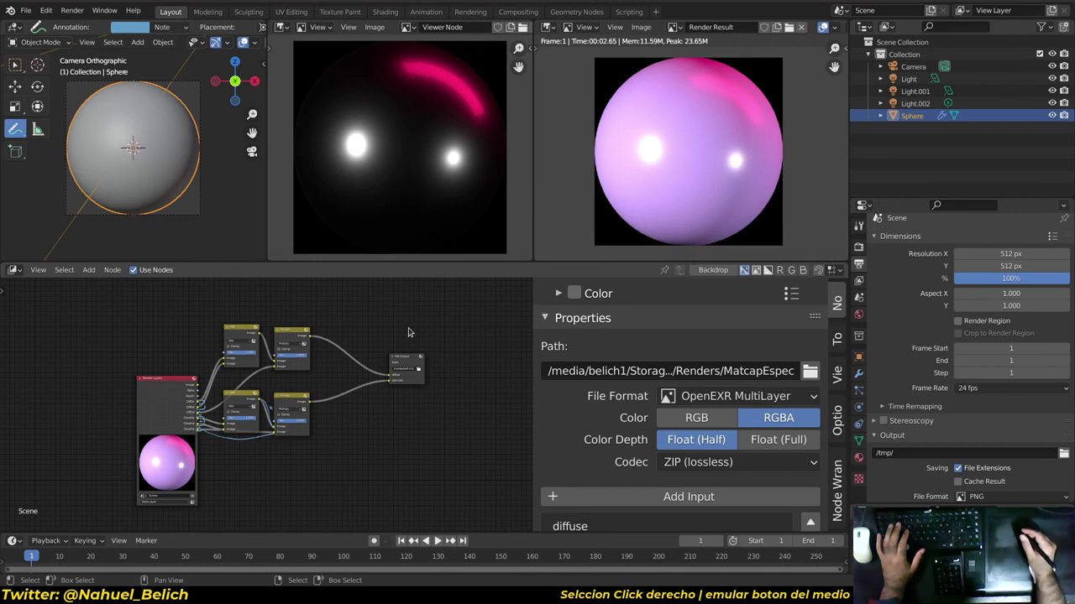
{"action": "left_click", "coordinate": [810, 372]}
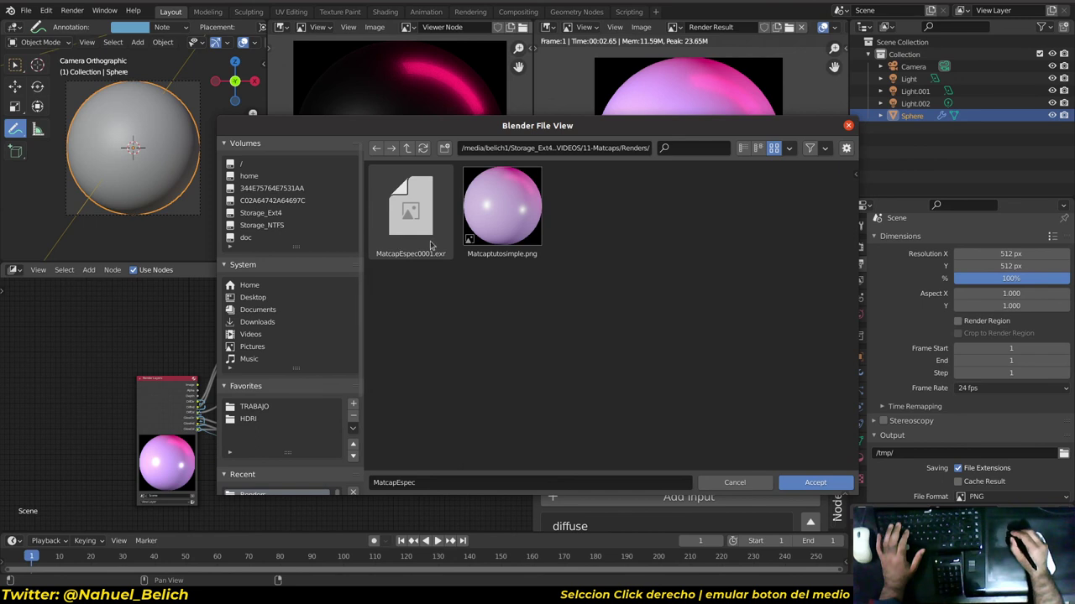
{"action": "key", "text": "Return"}
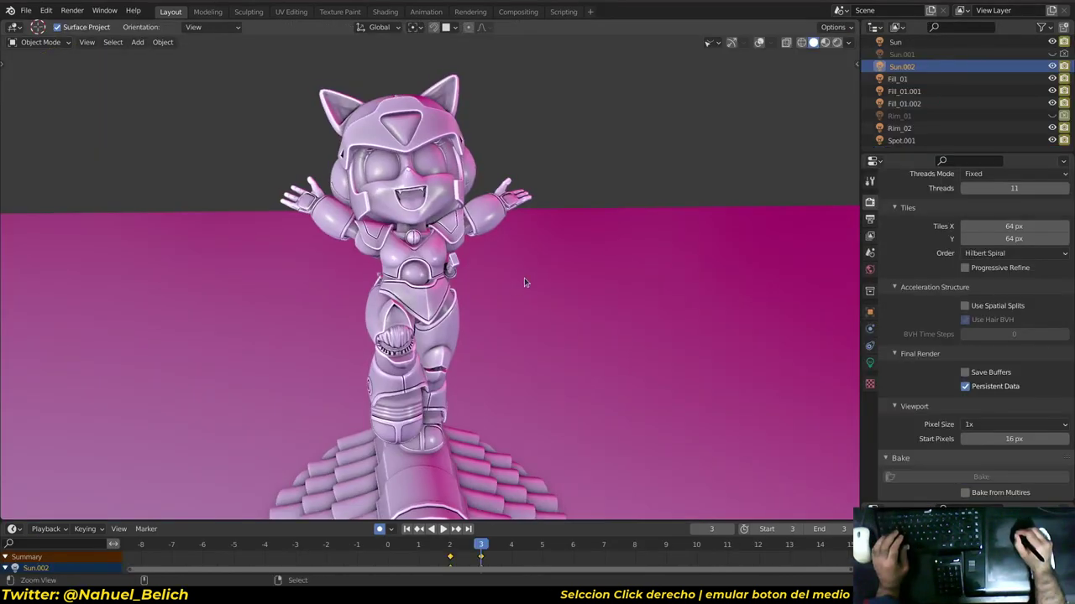
Install MatcapEspec0001.exr from the Renders folder as a MatCap in Preferences > Lights.
{"action": "middle_click_drag", "start_coordinate": [524, 278], "coordinate": [484, 252]}
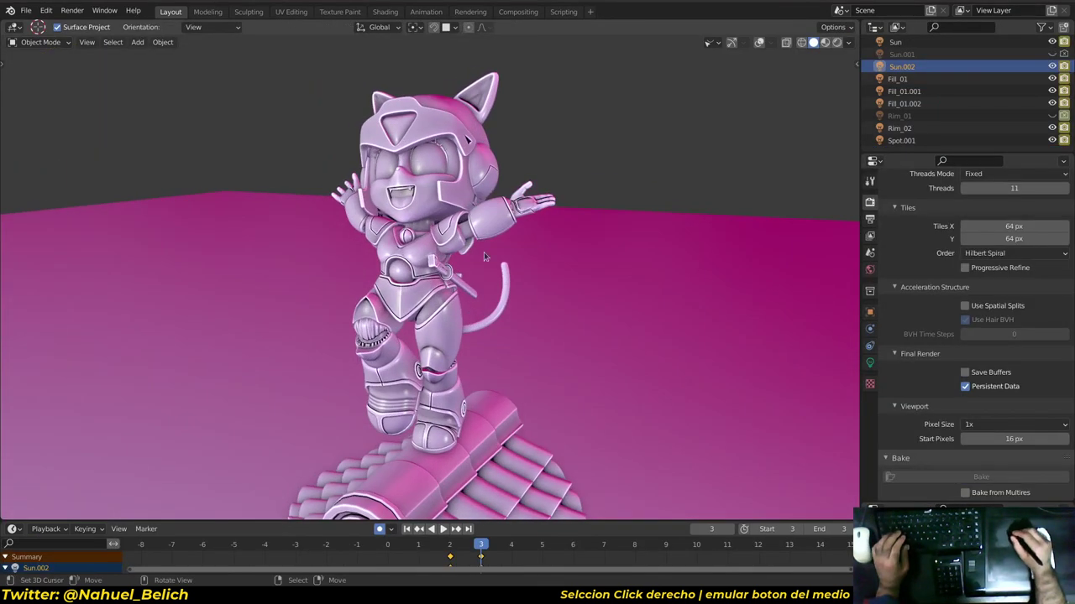
{"action": "left_click", "coordinate": [849, 44]}
{"action": "left_click", "coordinate": [916, 116]}
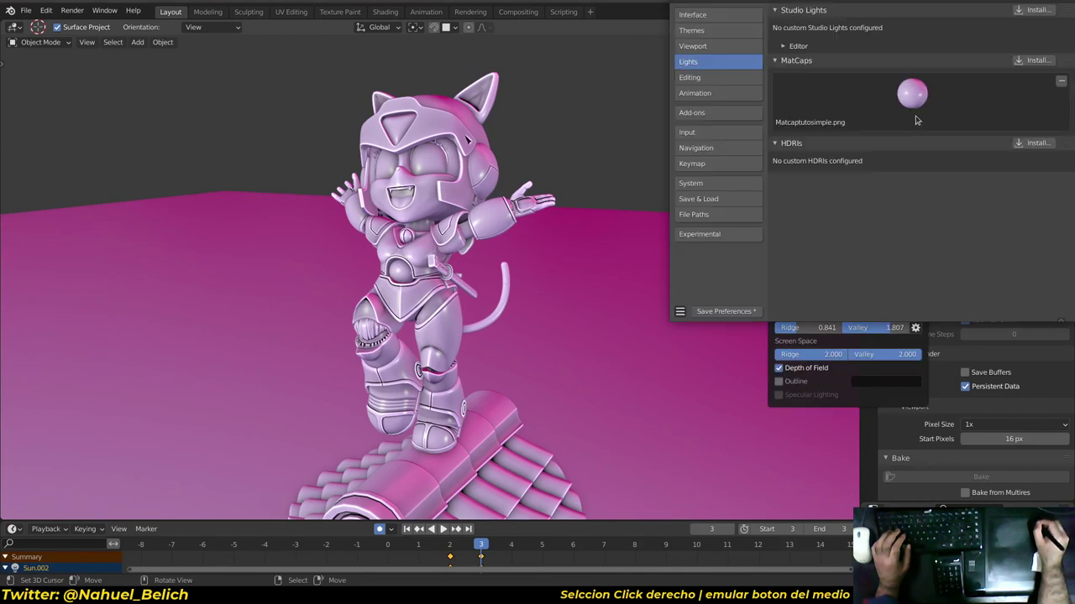
{"action": "left_click", "coordinate": [1032, 63]}
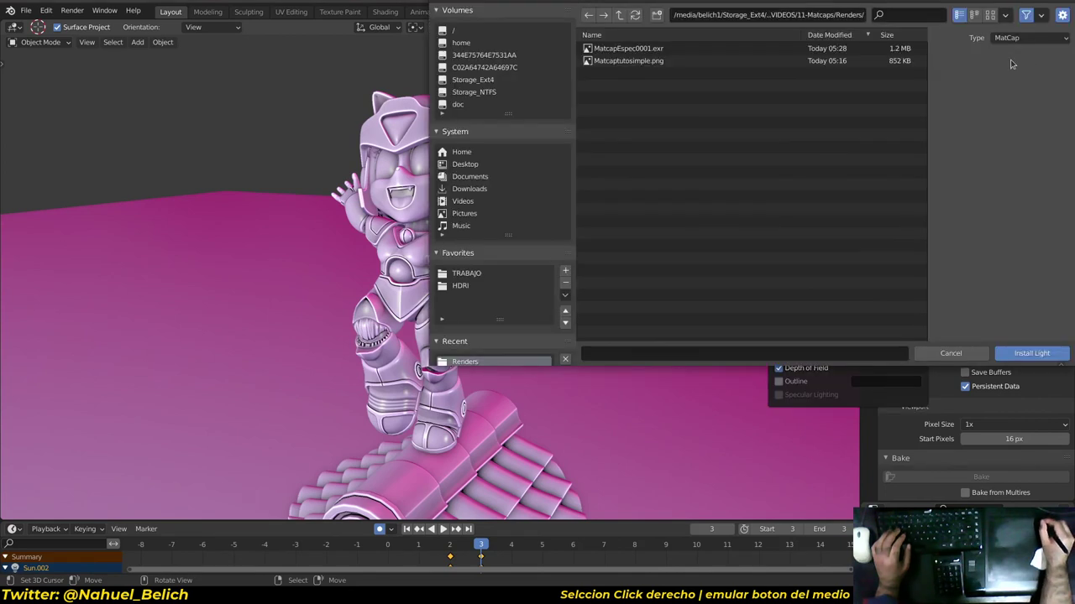
{"action": "left_click", "coordinate": [656, 62]}
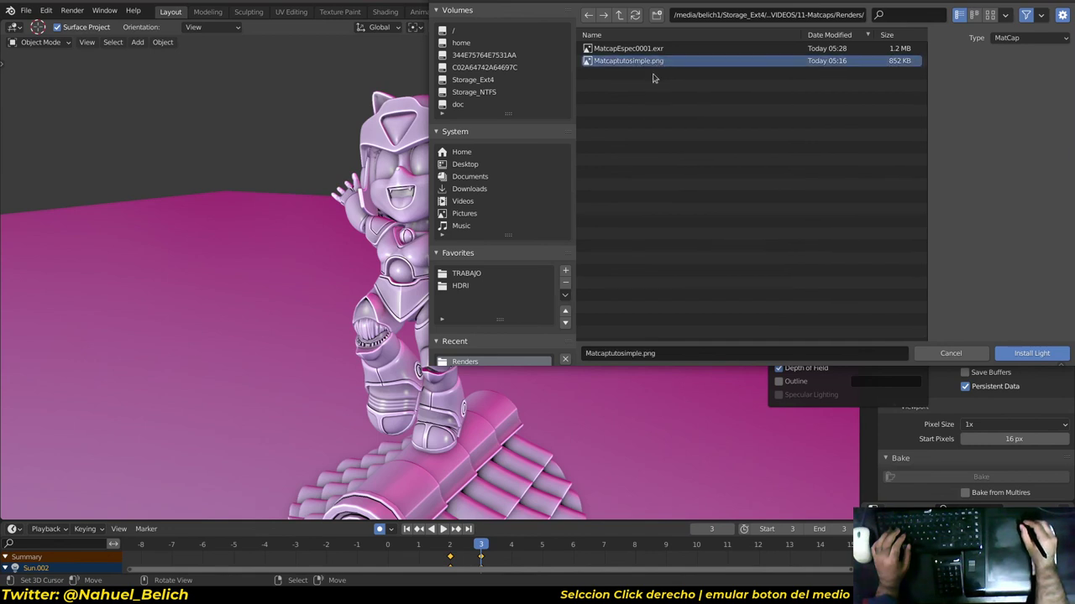
{"action": "left_click", "coordinate": [653, 47]}
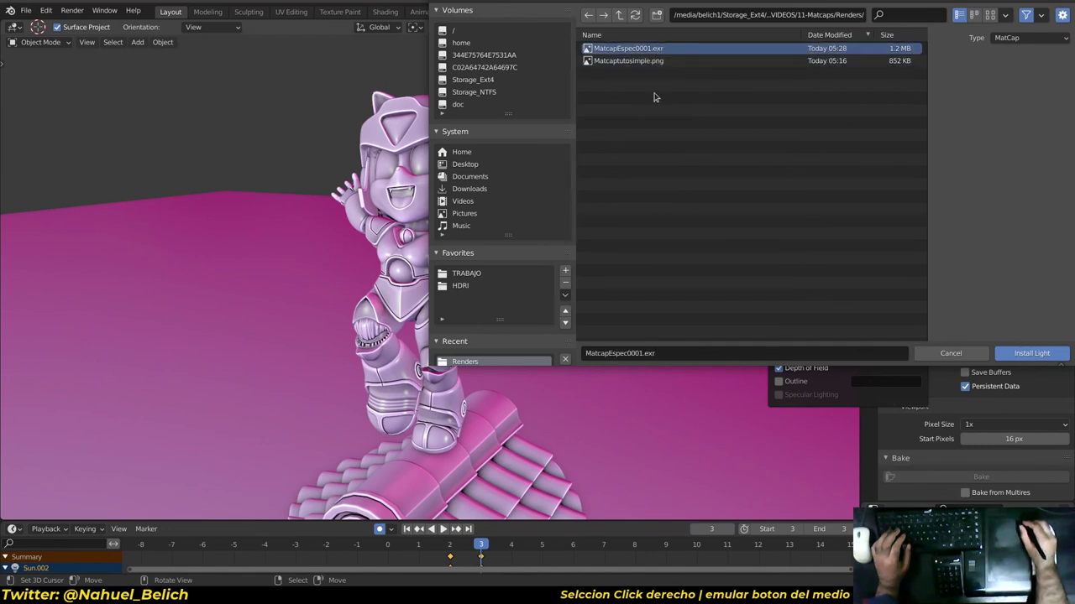
{"action": "left_click", "coordinate": [1032, 354]}
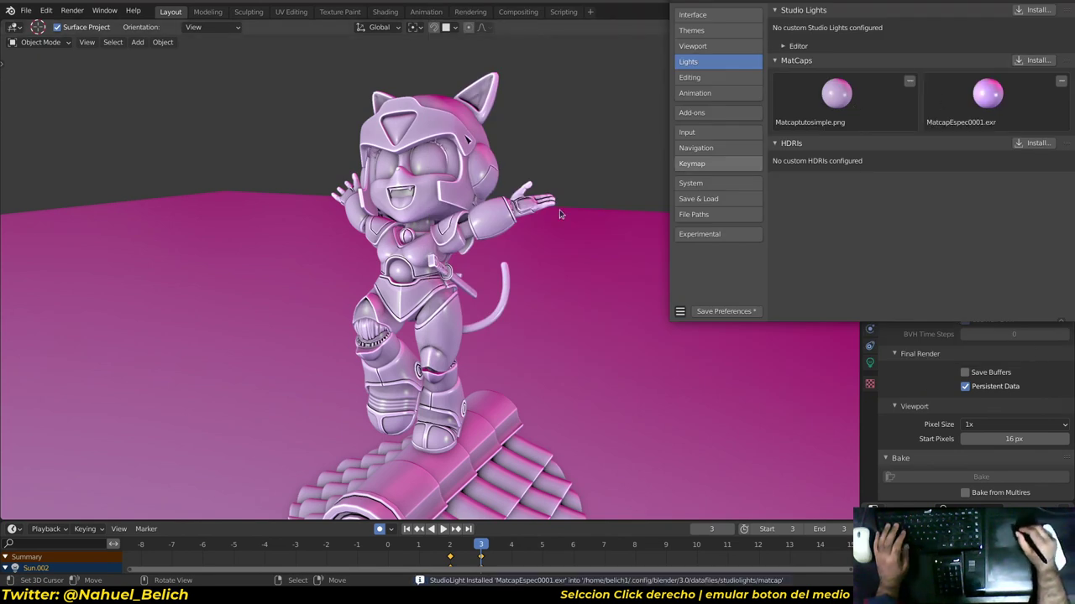
Apply the newly installed pink MatcapEspec MatCap to the cat-girl character.
{"action": "middle_click_drag", "start_coordinate": [659, 168], "coordinate": [837, 70]}
{"action": "left_click", "coordinate": [849, 43]}
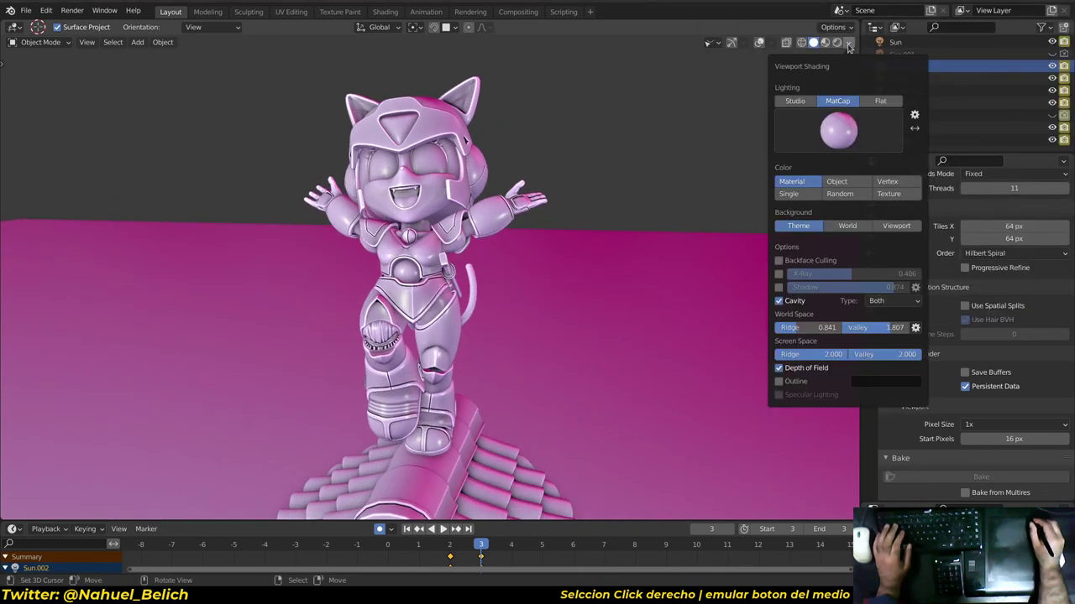
{"action": "left_click", "coordinate": [838, 130]}
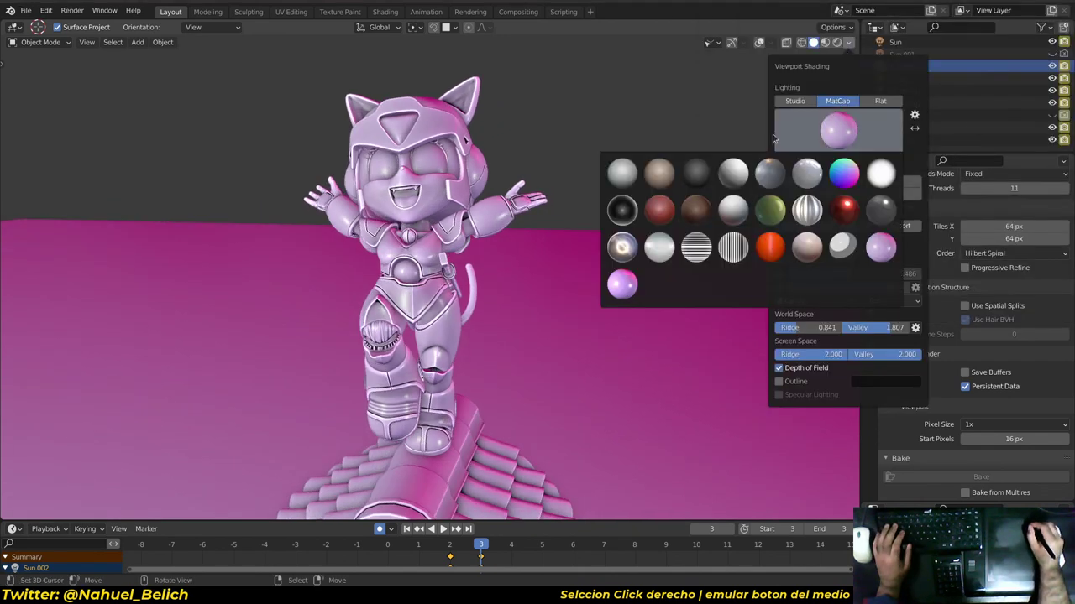
{"action": "left_click", "coordinate": [623, 290]}
Orbit and zoom around the character to inspect the matte lilac MatCap shading.
{"action": "mouse_move", "coordinate": [583, 268]}
{"action": "middle_mouse_down"}
{"action": "mouse_move", "coordinate": [703, 288]}
{"action": "mouse_move", "coordinate": [663, 279]}
{"action": "mouse_move", "coordinate": [561, 213]}
{"action": "mouse_move", "coordinate": [619, 255]}
{"action": "middle_mouse_up"}
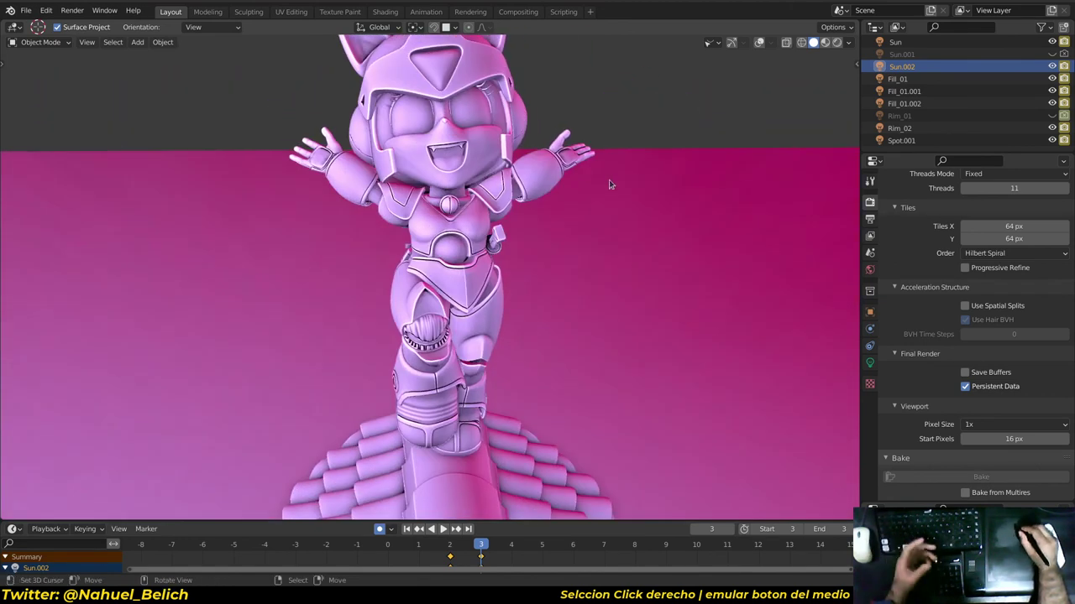
{"action": "left_click", "coordinate": [849, 43]}
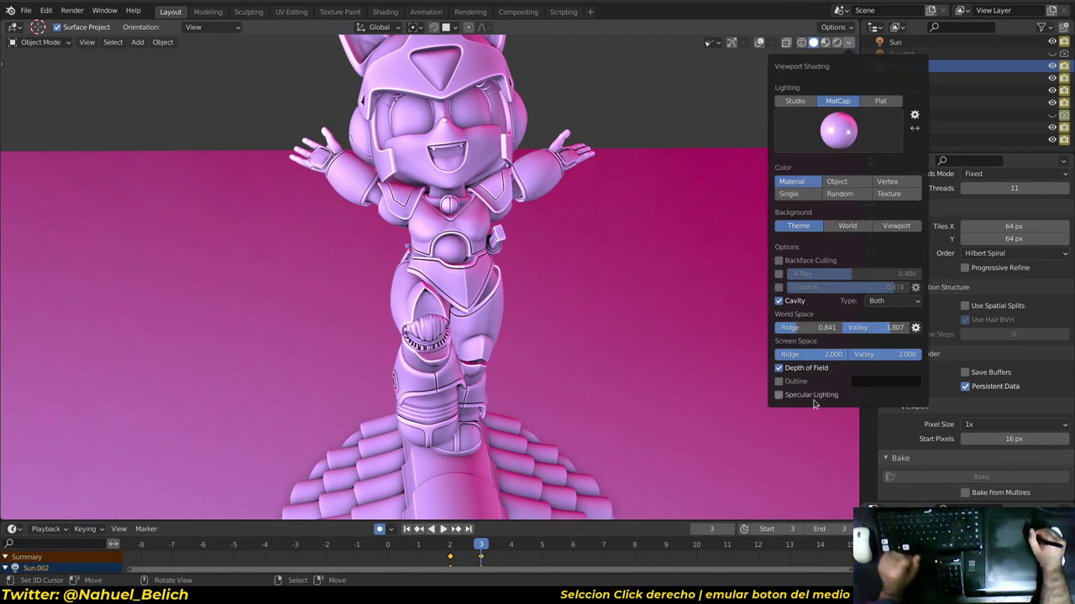
{"action": "mouse_move", "coordinate": [643, 331]}
{"action": "middle_mouse_down"}
{"action": "mouse_move", "coordinate": [623, 239]}
{"action": "mouse_move", "coordinate": [650, 213]}
{"action": "mouse_move", "coordinate": [554, 214]}
{"action": "middle_mouse_up"}
{"action": "scroll", "coordinate": [650, 213], "scroll_direction": "up", "scroll_amount": 3}
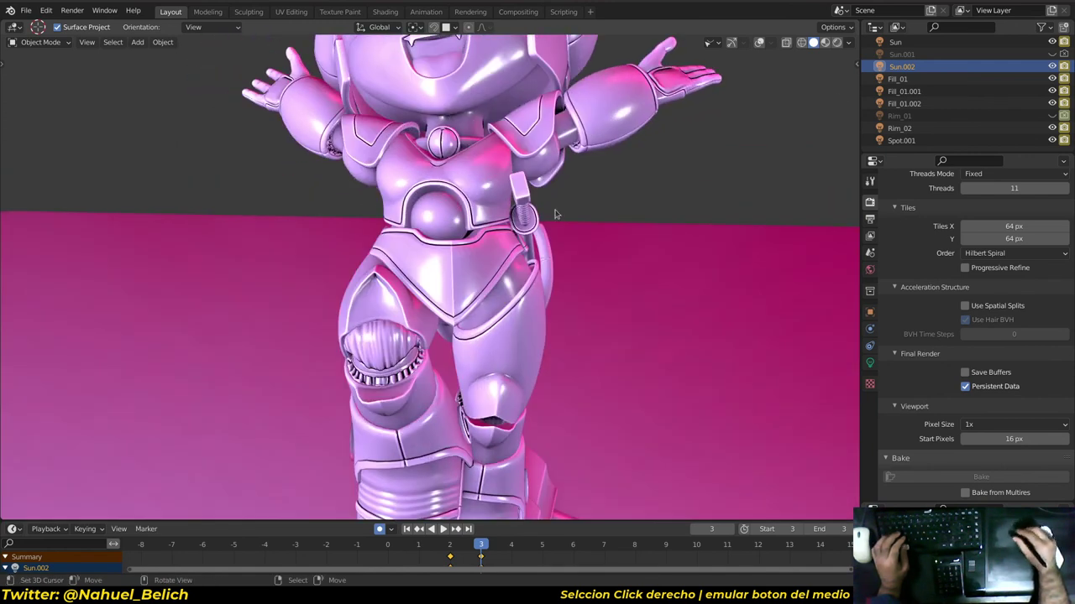
{"action": "left_click", "coordinate": [848, 42]}
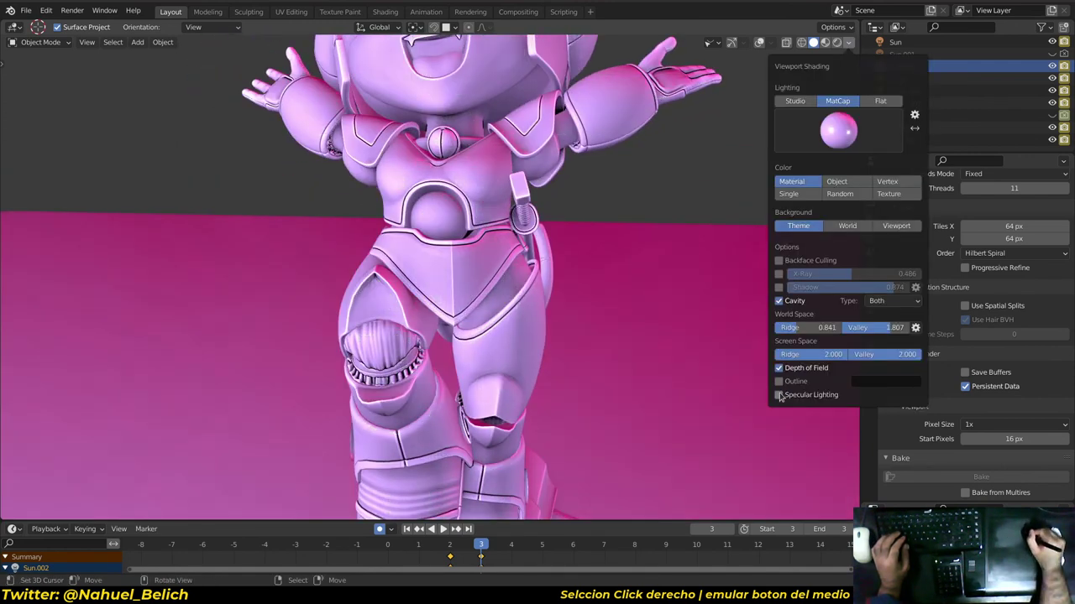
{"action": "scroll", "coordinate": [609, 311], "scroll_direction": "down", "scroll_amount": 3}
{"action": "mouse_move", "coordinate": [609, 311]}
{"action": "middle_mouse_down"}
{"action": "mouse_move", "coordinate": [607, 287]}
{"action": "mouse_move", "coordinate": [590, 346]}
{"action": "mouse_move", "coordinate": [532, 280]}
{"action": "mouse_move", "coordinate": [537, 306]}
{"action": "mouse_move", "coordinate": [558, 173]}
{"action": "middle_mouse_up"}
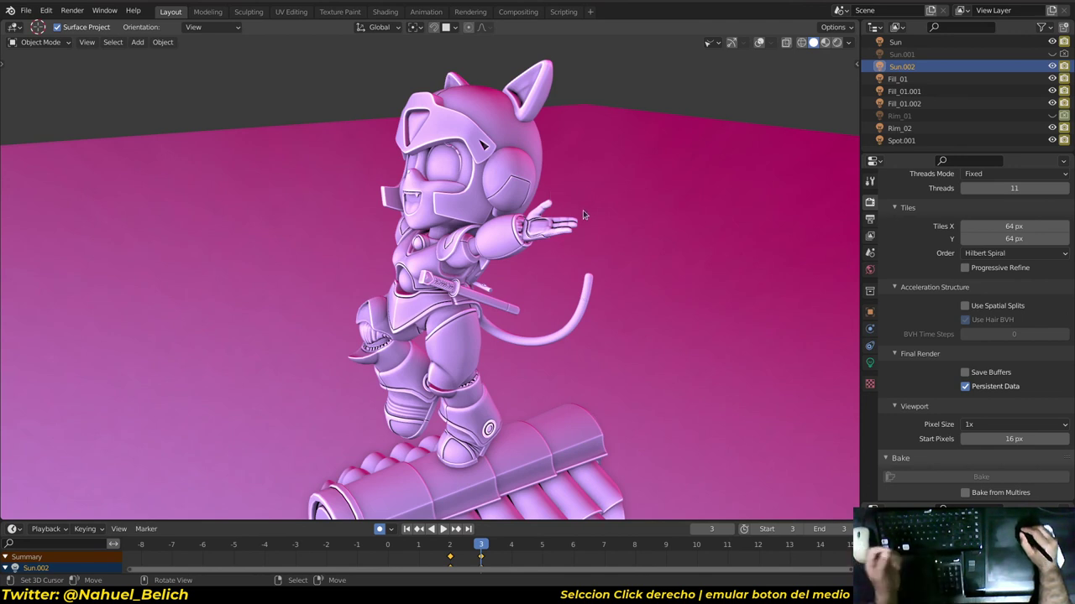
Compare the MatCap with and without highlights, leaving Specular Lighting turned on.
{"action": "middle_click_drag", "start_coordinate": [584, 228], "coordinate": [621, 220]}
{"action": "left_click", "coordinate": [849, 42]}
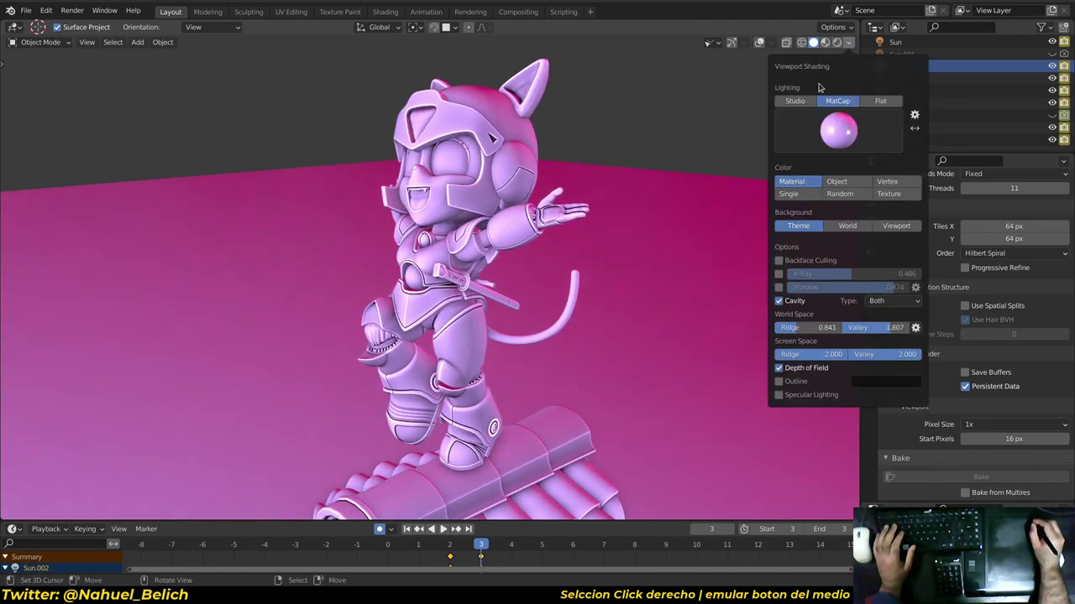
{"action": "left_click", "coordinate": [802, 399]}
{"action": "left_click", "coordinate": [802, 398]}
{"action": "left_click", "coordinate": [801, 399]}
{"action": "left_click", "coordinate": [802, 399]}
{"action": "left_click", "coordinate": [802, 399]}
{"action": "left_click", "coordinate": [802, 399]}
{"action": "left_click", "coordinate": [801, 399]}
{"action": "left_click", "coordinate": [802, 398]}
{"action": "left_click", "coordinate": [802, 398]}
{"action": "left_click", "coordinate": [802, 399]}
{"action": "left_click", "coordinate": [802, 399]}
Try several grey MatCaps on the character for comparison.
{"action": "mouse_move", "coordinate": [648, 372]}
{"action": "middle_mouse_down"}
{"action": "mouse_move", "coordinate": [712, 293]}
{"action": "mouse_move", "coordinate": [663, 276]}
{"action": "mouse_move", "coordinate": [566, 285]}
{"action": "mouse_move", "coordinate": [543, 220]}
{"action": "middle_mouse_up"}
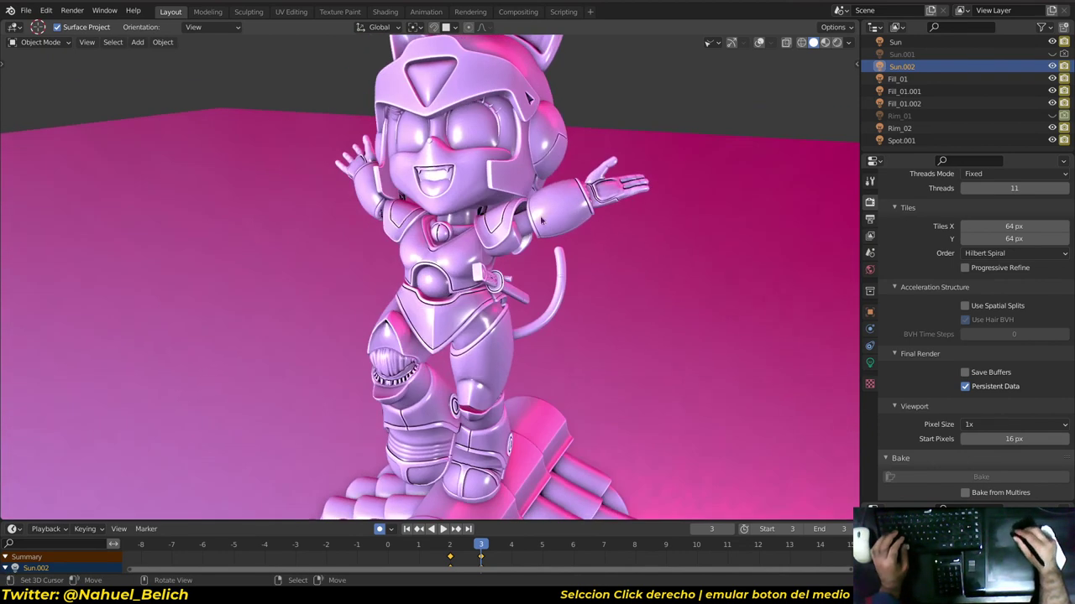
{"action": "left_click", "coordinate": [851, 42]}
{"action": "left_click", "coordinate": [845, 130]}
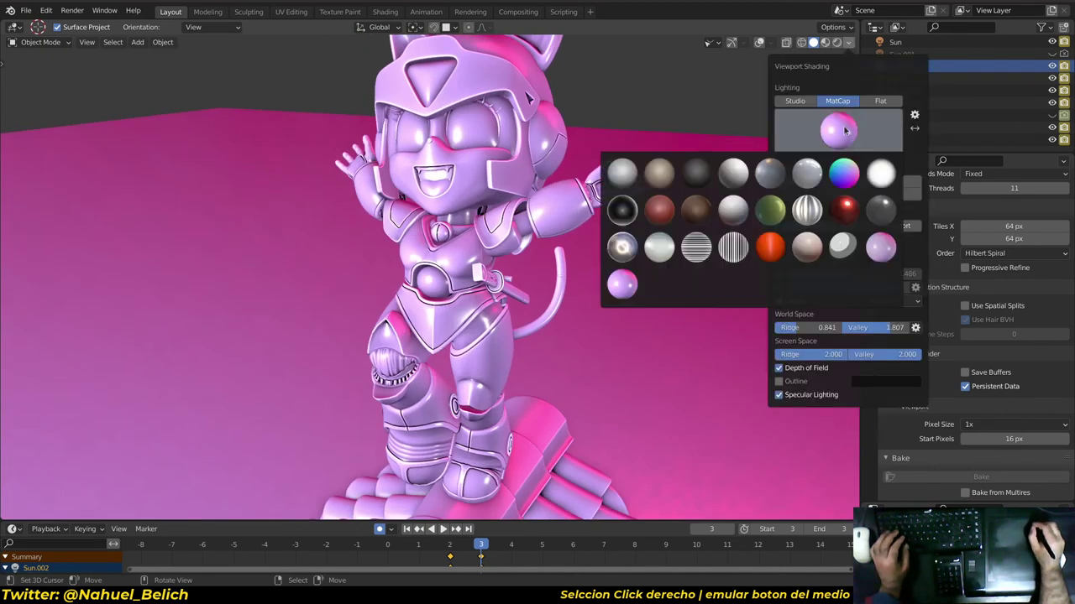
{"action": "left_click", "coordinate": [777, 181]}
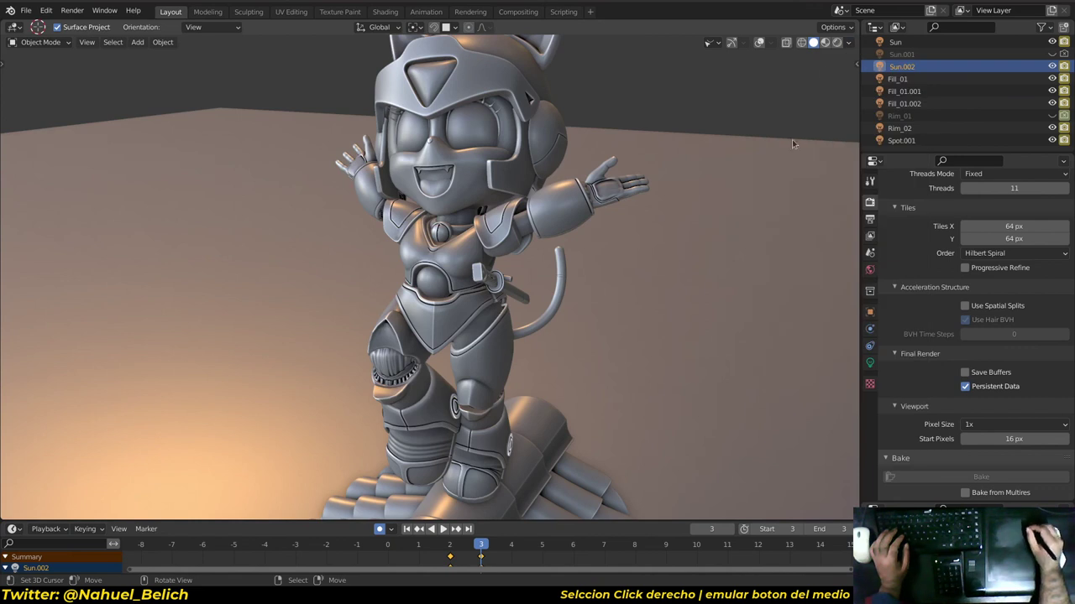
{"action": "left_click", "coordinate": [848, 42]}
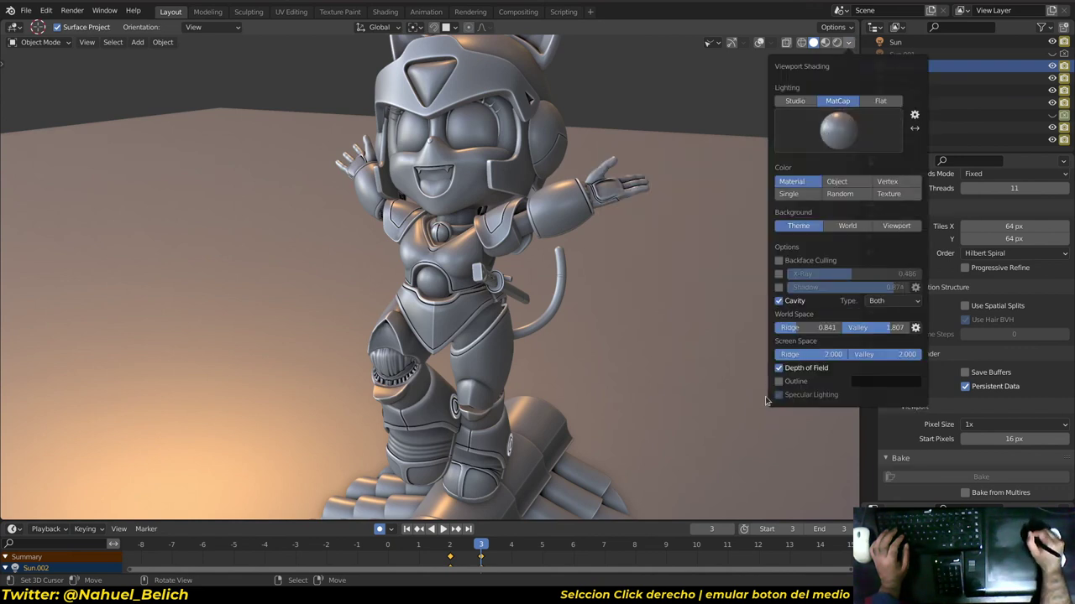
{"action": "left_click", "coordinate": [838, 130]}
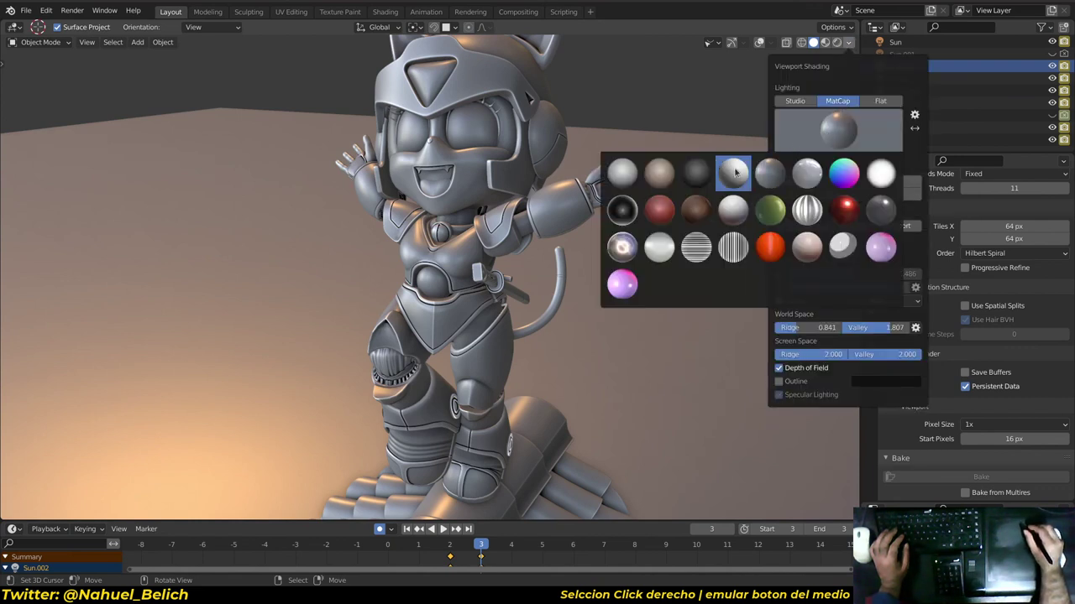
{"action": "left_click", "coordinate": [682, 174]}
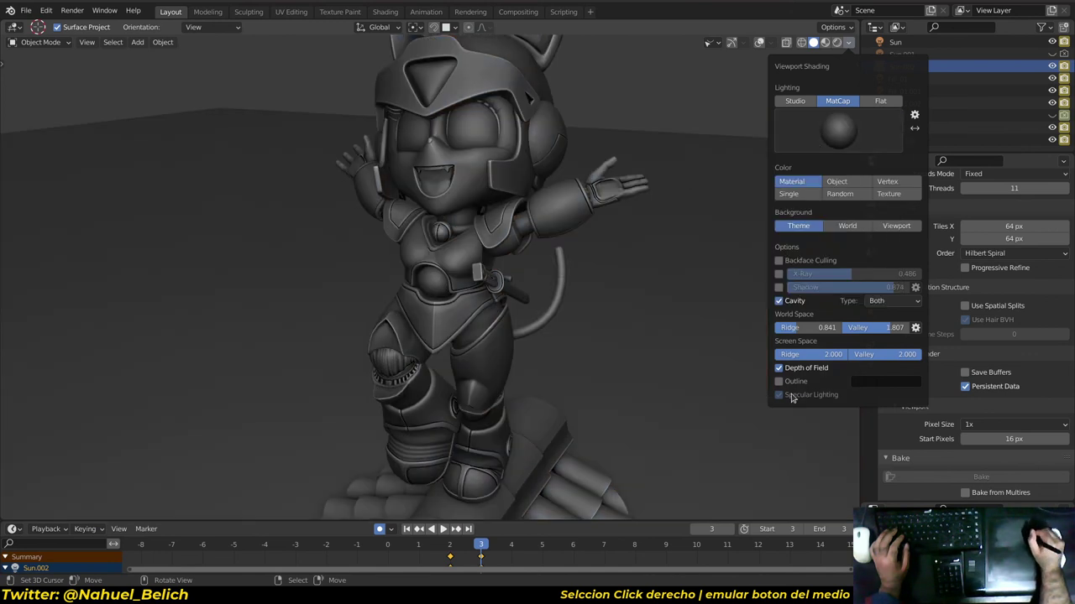
{"action": "left_click", "coordinate": [838, 130]}
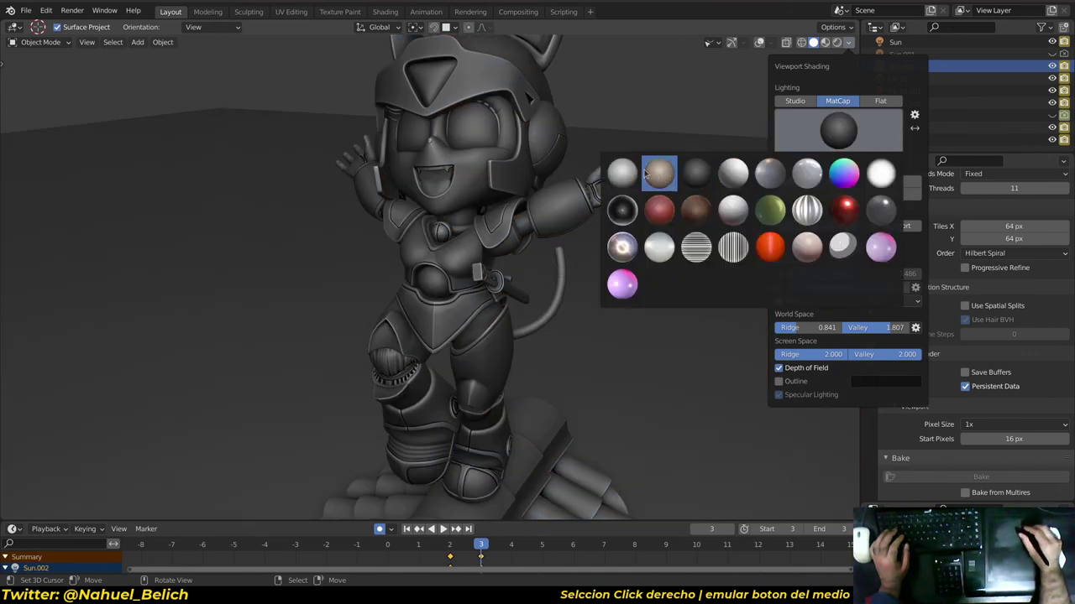
{"action": "left_click", "coordinate": [622, 174]}
Switch the character back to the pink specular MatcapEspec MatCap.
{"action": "left_click", "coordinate": [810, 139]}
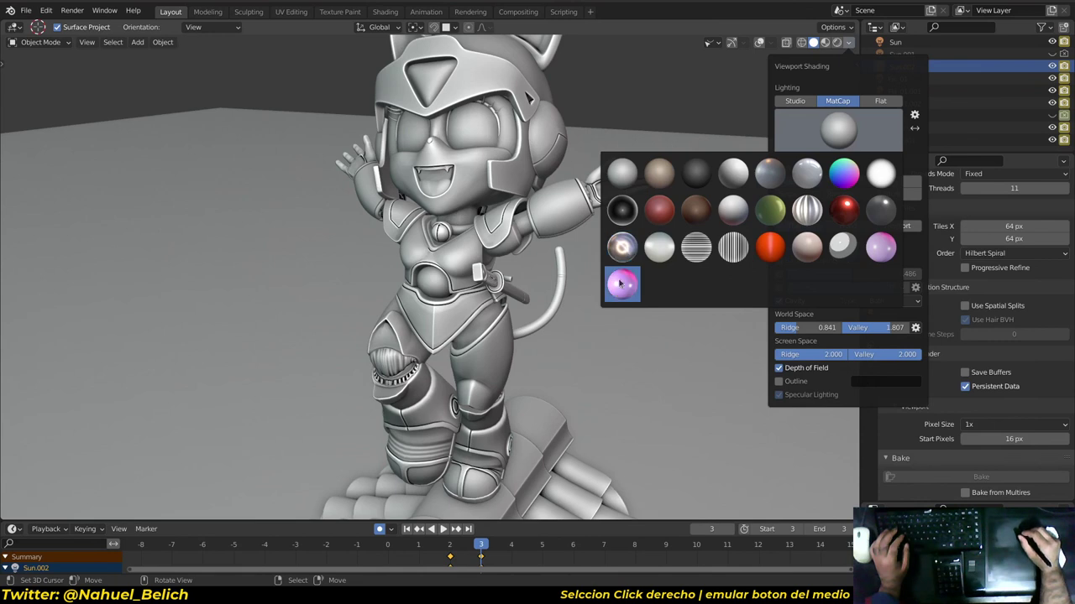
{"action": "left_click", "coordinate": [622, 284]}
{"action": "mouse_move", "coordinate": [619, 427]}
{"action": "middle_mouse_down"}
{"action": "mouse_move", "coordinate": [661, 353]}
{"action": "mouse_move", "coordinate": [647, 302]}
{"action": "mouse_move", "coordinate": [653, 239]}
{"action": "middle_mouse_up"}
{"action": "left_click", "coordinate": [848, 41]}
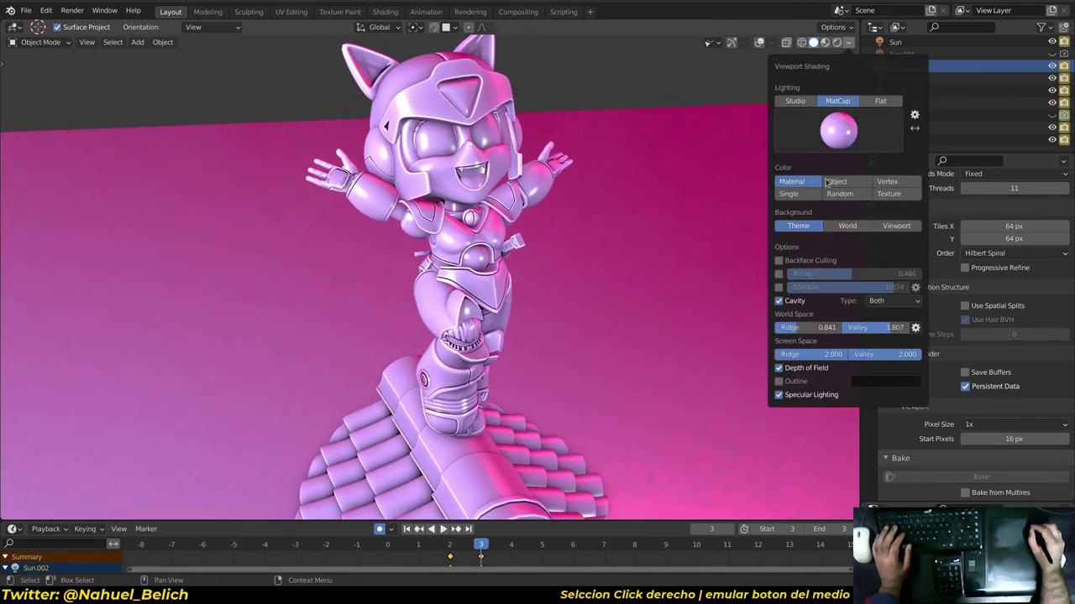
Compare Specular Lighting on the pink MatCap, then view the character from side and front.
{"action": "mouse_move", "coordinate": [730, 399]}
{"action": "middle_mouse_down"}
{"action": "mouse_move", "coordinate": [571, 352]}
{"action": "mouse_move", "coordinate": [821, 107]}
{"action": "middle_mouse_up"}
{"action": "left_click", "coordinate": [848, 42]}
{"action": "left_click", "coordinate": [779, 393]}
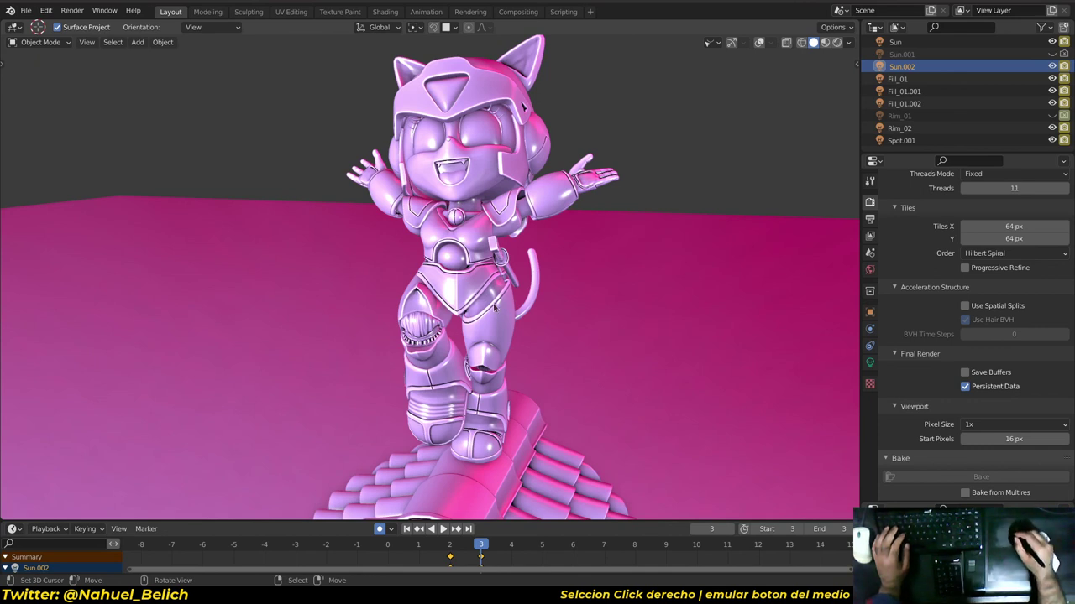
{"action": "mouse_move", "coordinate": [494, 308]}
{"action": "middle_mouse_down"}
{"action": "mouse_move", "coordinate": [640, 312]}
{"action": "mouse_move", "coordinate": [619, 327]}
{"action": "middle_mouse_up"}
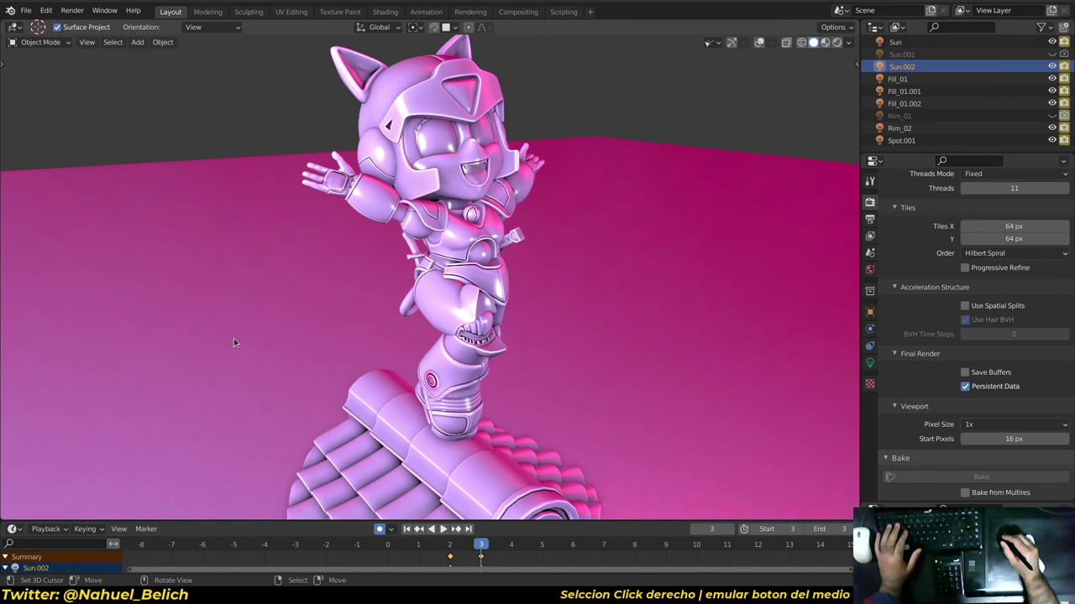
{"action": "middle_click_drag", "start_coordinate": [258, 400], "coordinate": [213, 365]}
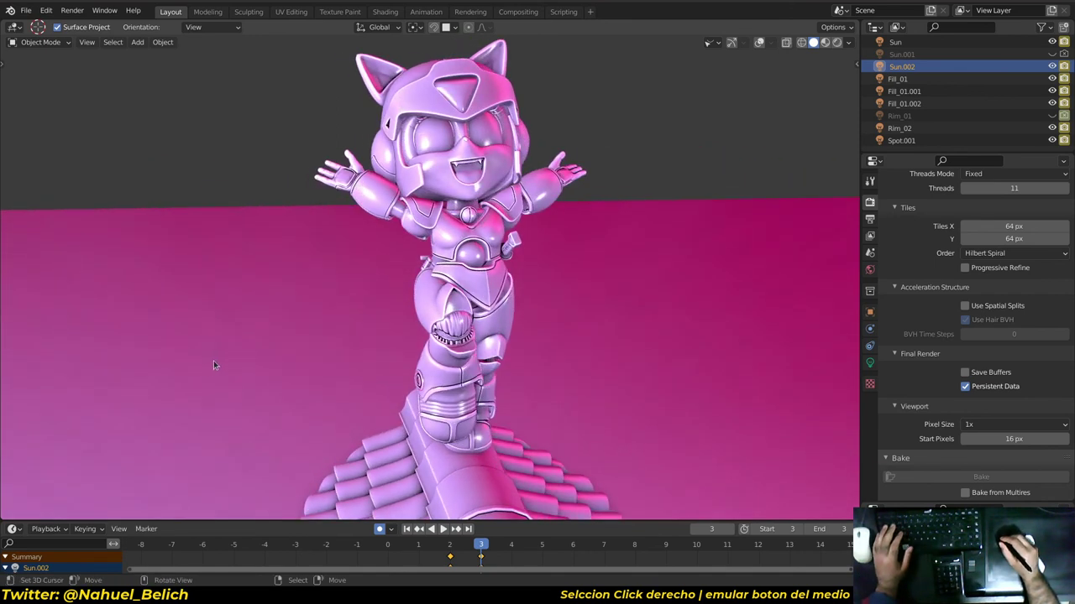